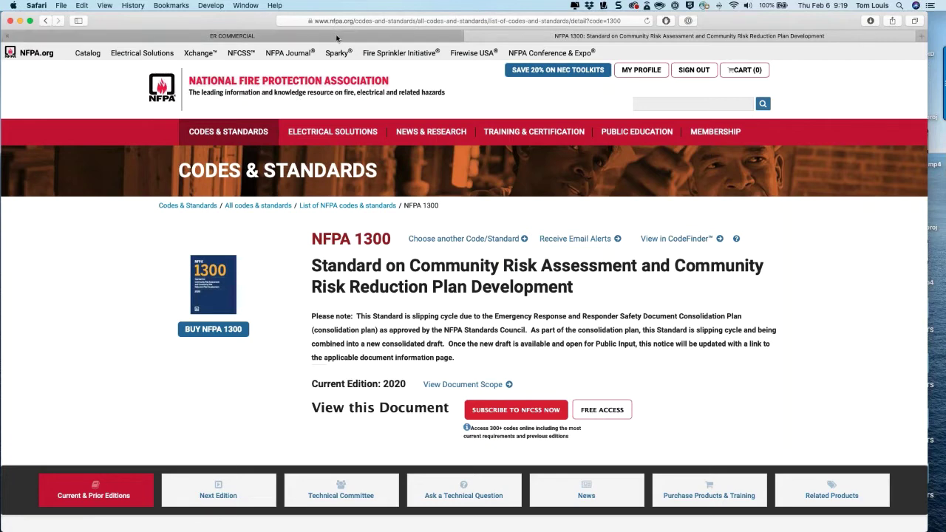
- Choose free access to NFPA 1300 and view its 2020 English edition
{"action": "mouse_move", "coordinate": [228, 133]}
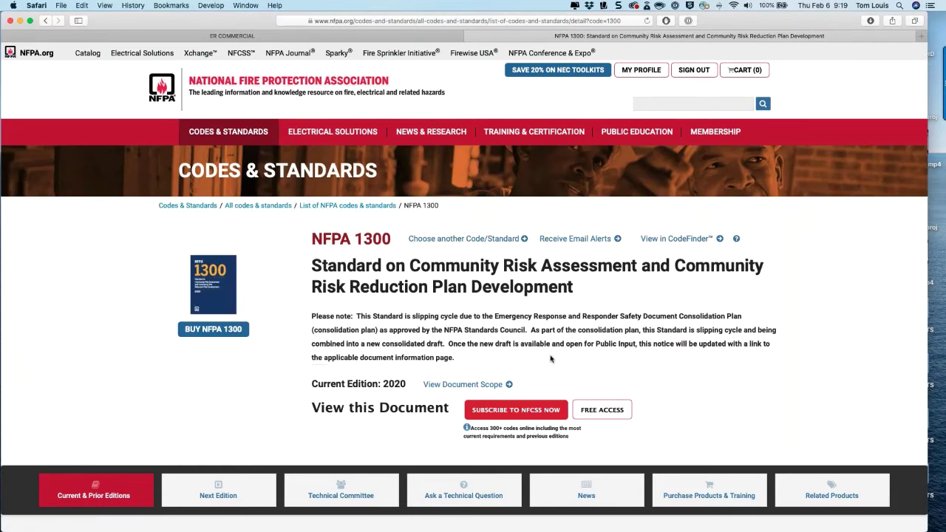
{"action": "scroll", "coordinate": [551, 359], "scroll_direction": "down", "scroll_amount": 5}
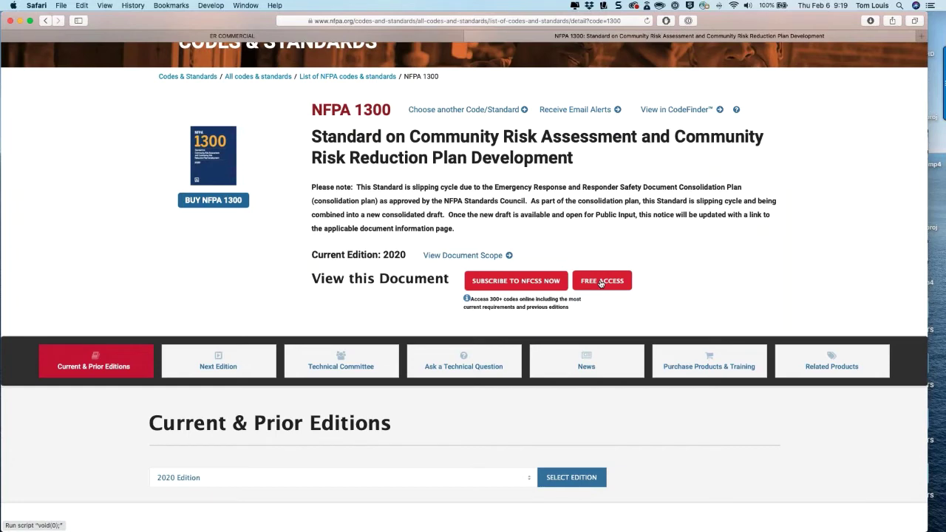
{"action": "left_click", "coordinate": [601, 281]}
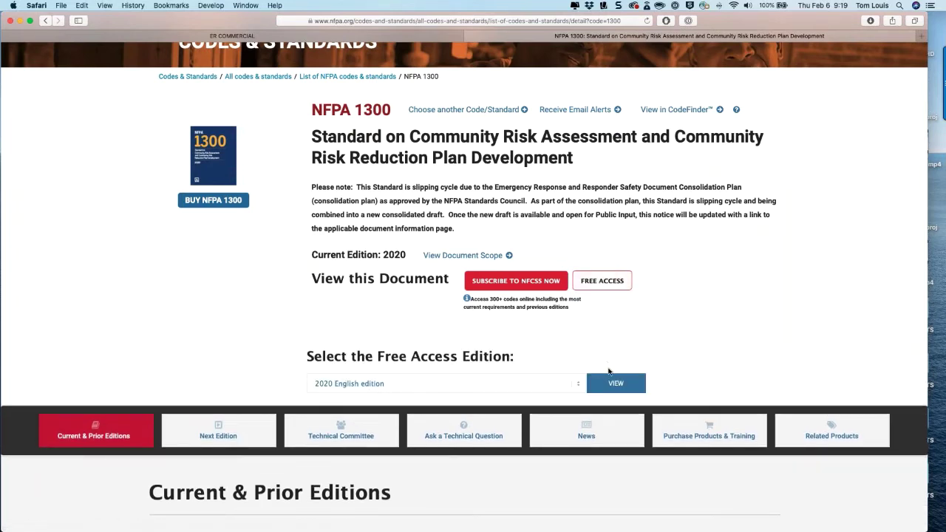
{"action": "left_click", "coordinate": [610, 382]}
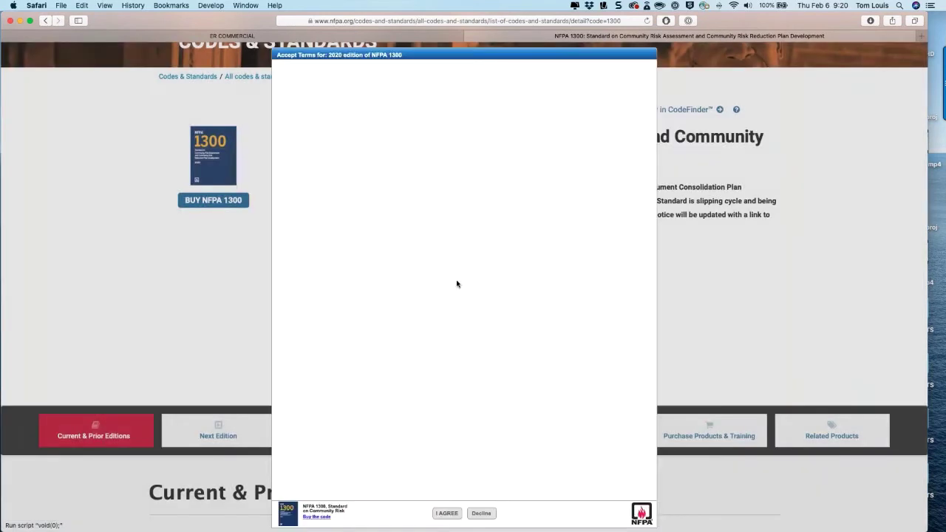
- Accept the terms, jump to Annex B Community Risk Reduction Plan Sample, and advance a page
{"action": "left_click", "coordinate": [446, 514]}
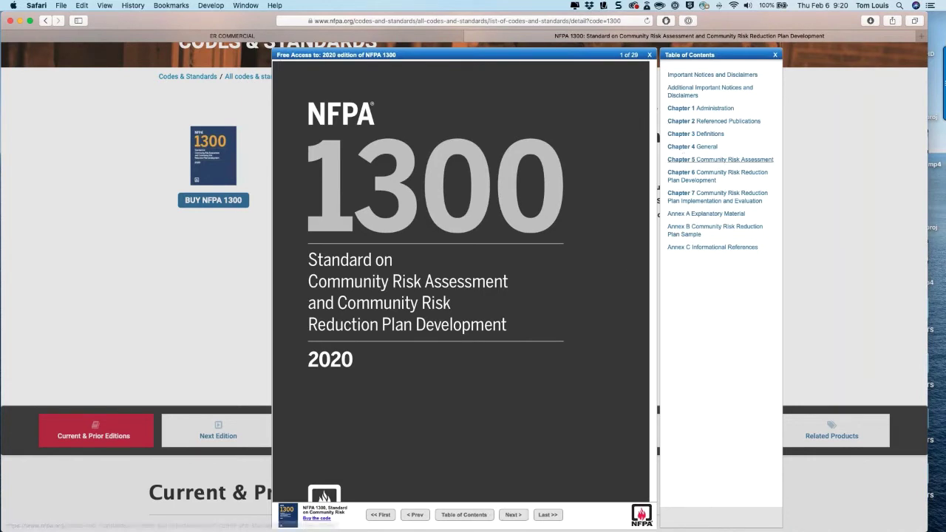
{"action": "left_click", "coordinate": [687, 230]}
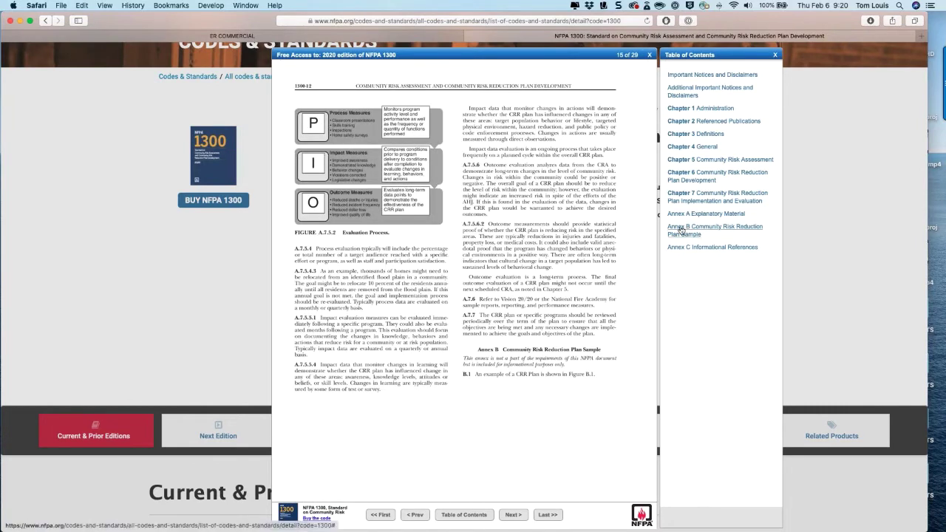
{"action": "left_click", "coordinate": [509, 516]}
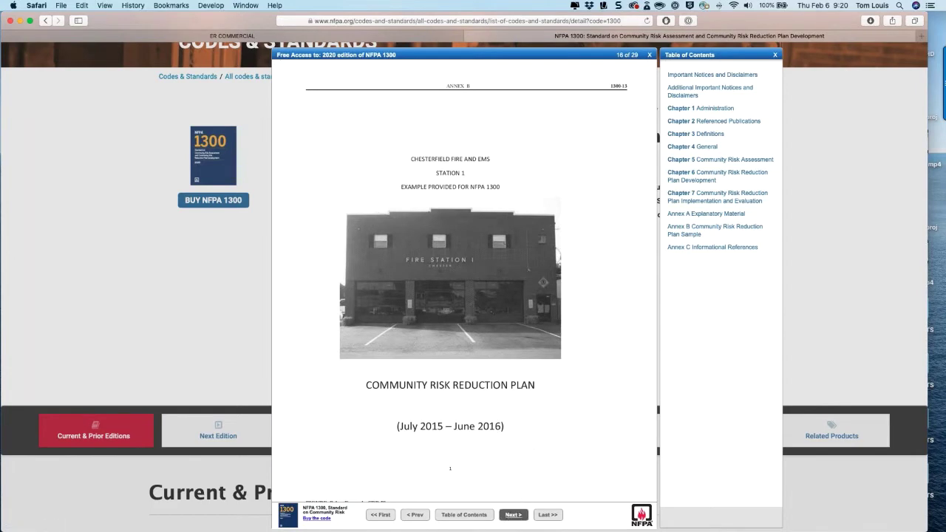
- Page through the Annex B sample plan to page 22, then switch to the Emergency Reporting tab
{"action": "left_click", "coordinate": [513, 514]}
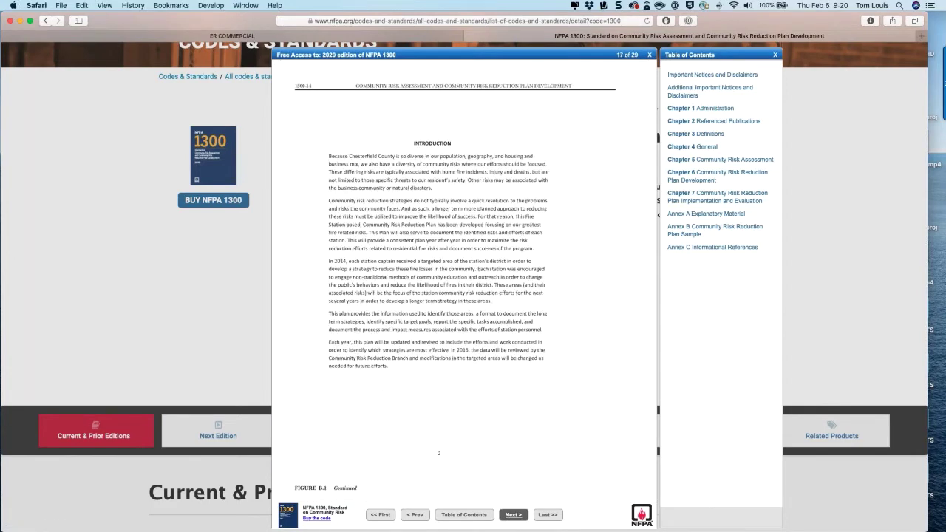
{"action": "left_click", "coordinate": [512, 514]}
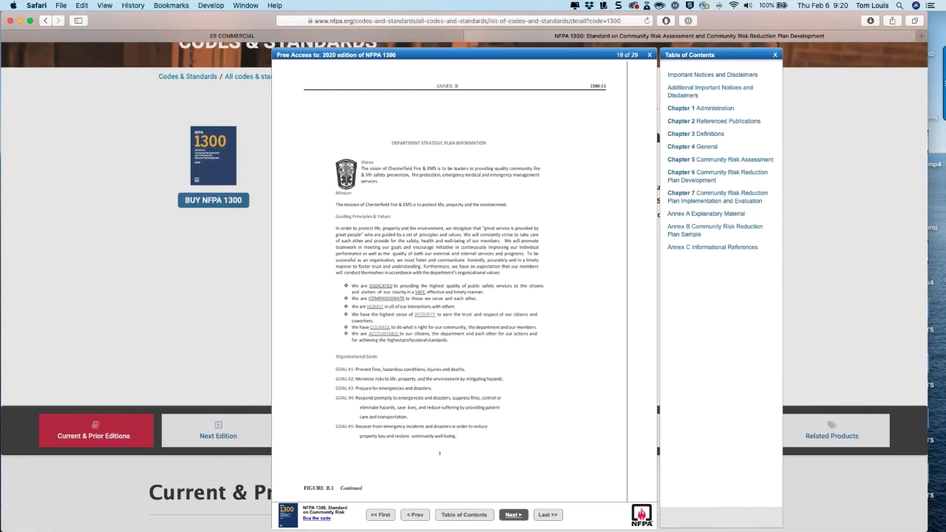
{"action": "left_click", "coordinate": [513, 514]}
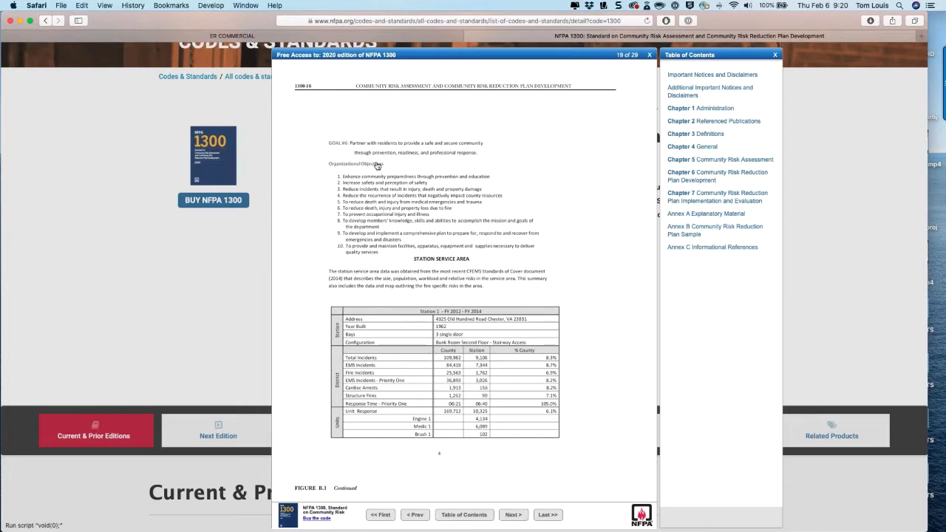
{"action": "left_click", "coordinate": [513, 515]}
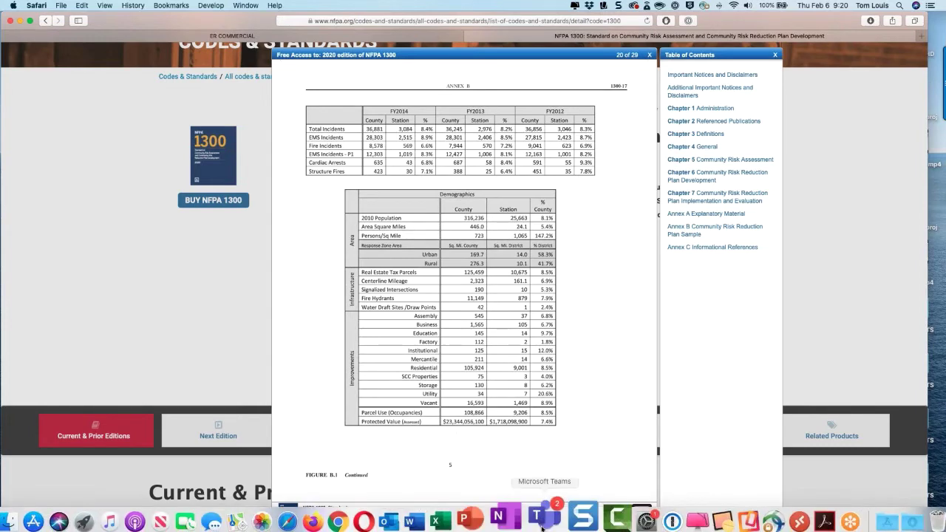
{"action": "left_click", "coordinate": [513, 515]}
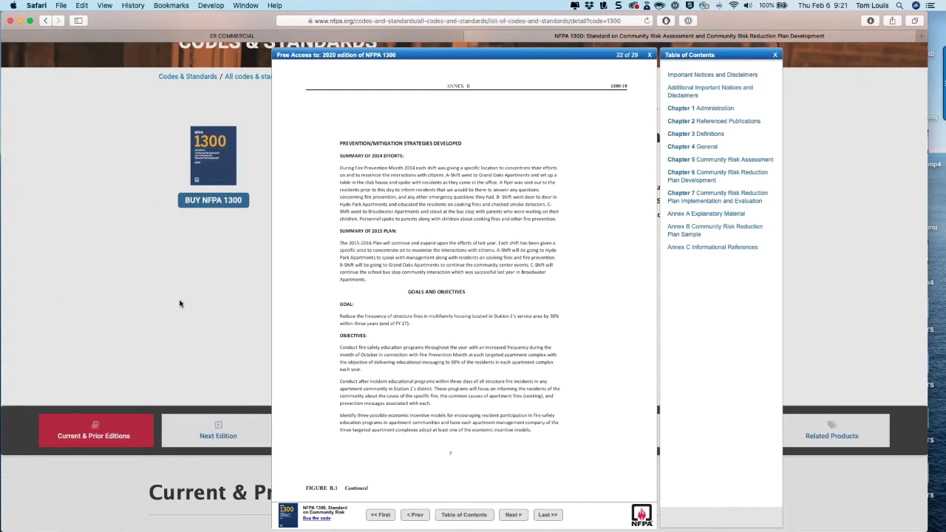
{"action": "left_click", "coordinate": [274, 37]}
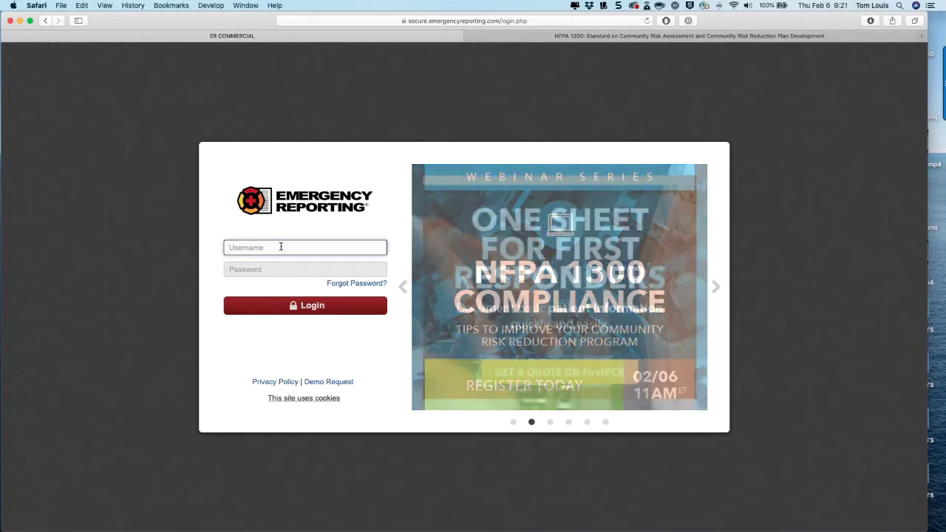
- Autofill the login from 1Password, add the account prefix to the username, and sign in
{"action": "right_click", "coordinate": [281, 247]}
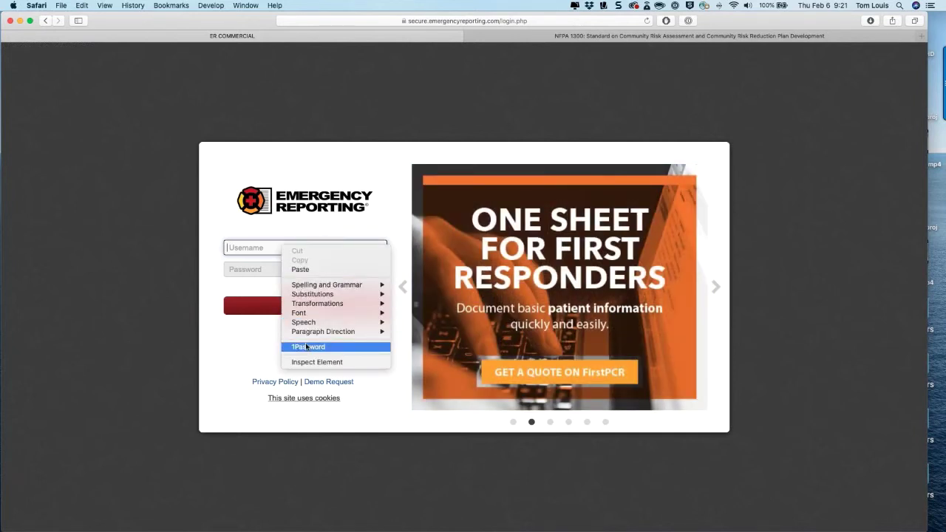
{"action": "left_click", "coordinate": [306, 347]}
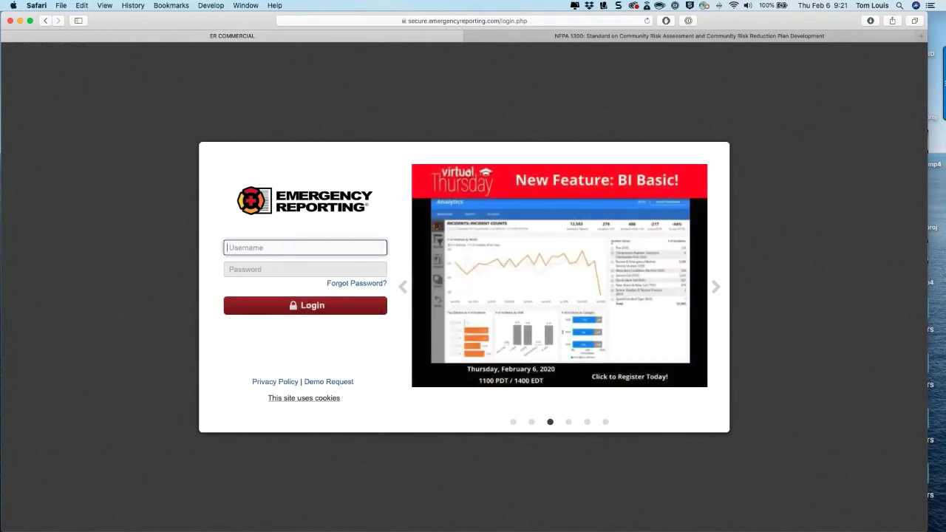
{"action": "left_click", "coordinate": [240, 418]}
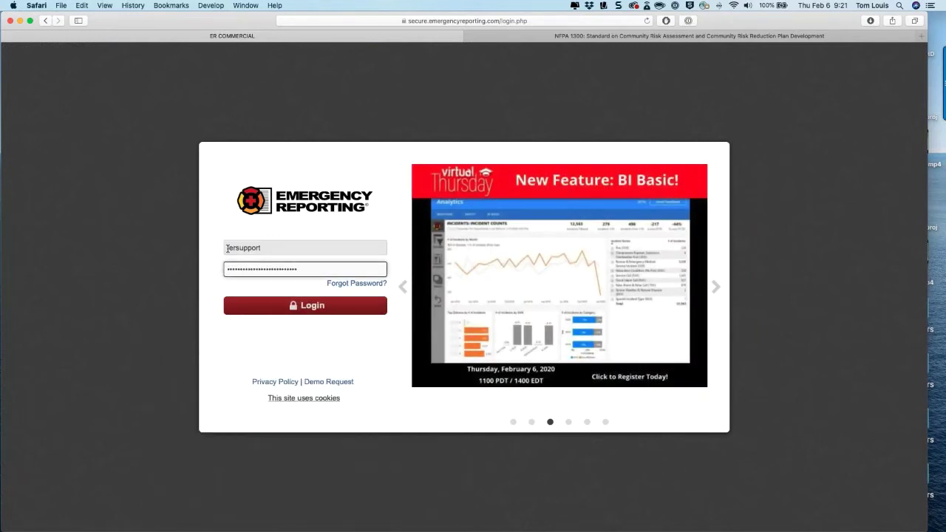
{"action": "type", "text": "1221"}
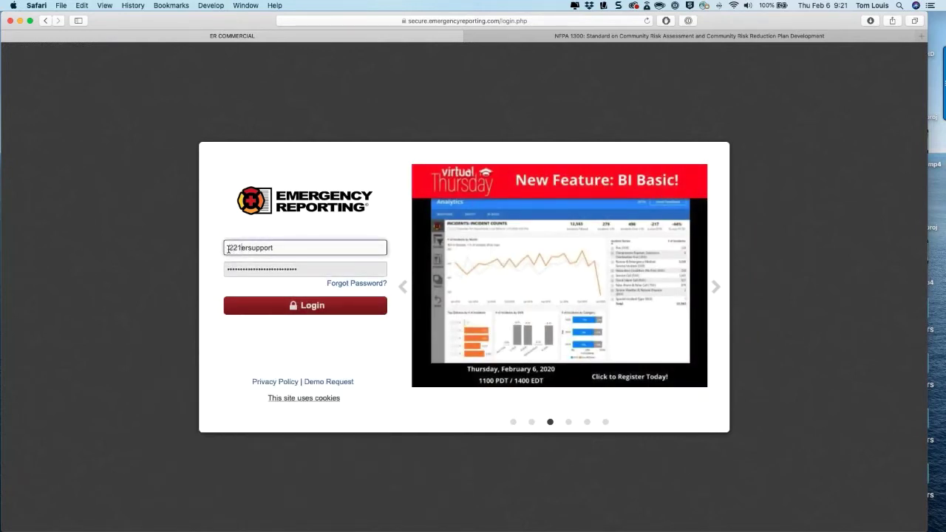
{"action": "key", "text": "Return"}
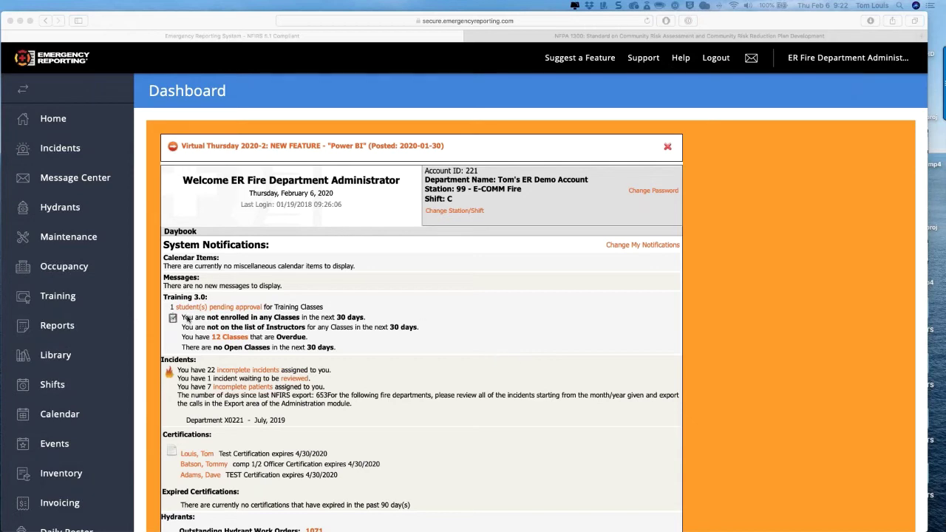
- Filter the Occupancy list by name 'archer' and open the Archer Ale House III record
{"action": "left_click", "coordinate": [73, 272]}
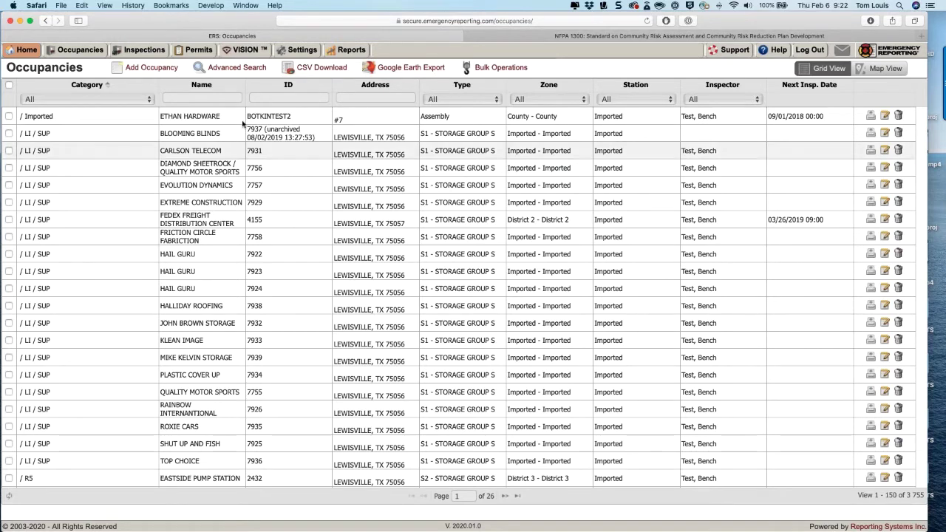
{"action": "left_click", "coordinate": [208, 97]}
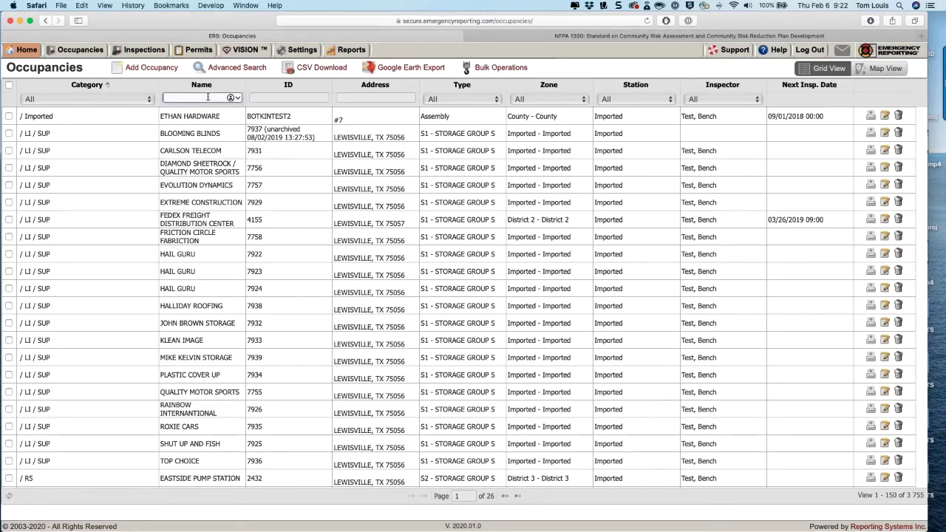
{"action": "type", "text": "archer"}
{"action": "key", "text": "Return"}
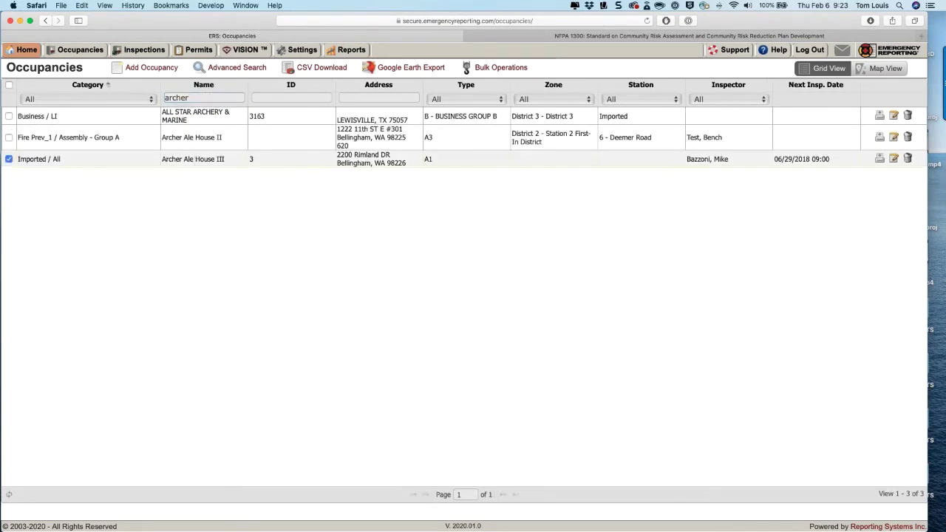
{"action": "double_click", "coordinate": [204, 159]}
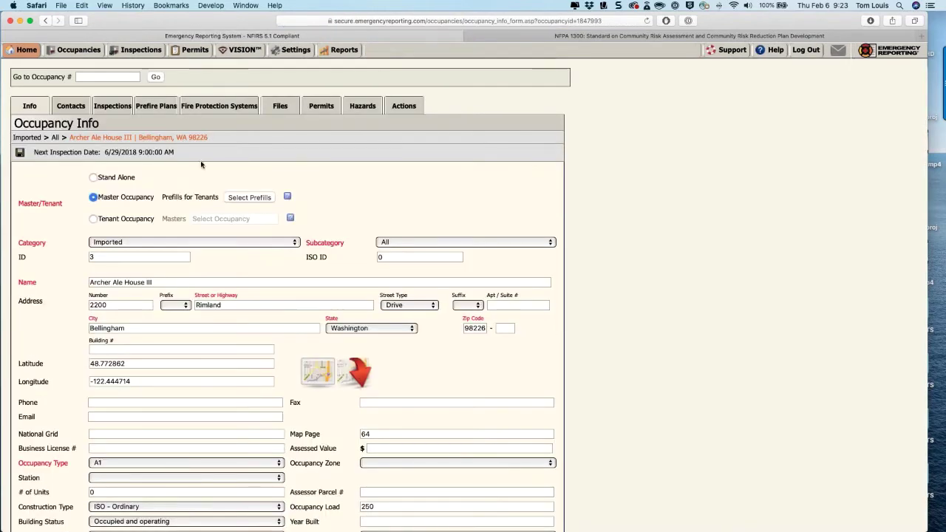
- Show the Hazards tab for Archer Ale House III, with its 31.9 OVAP score
{"action": "left_click", "coordinate": [357, 107]}
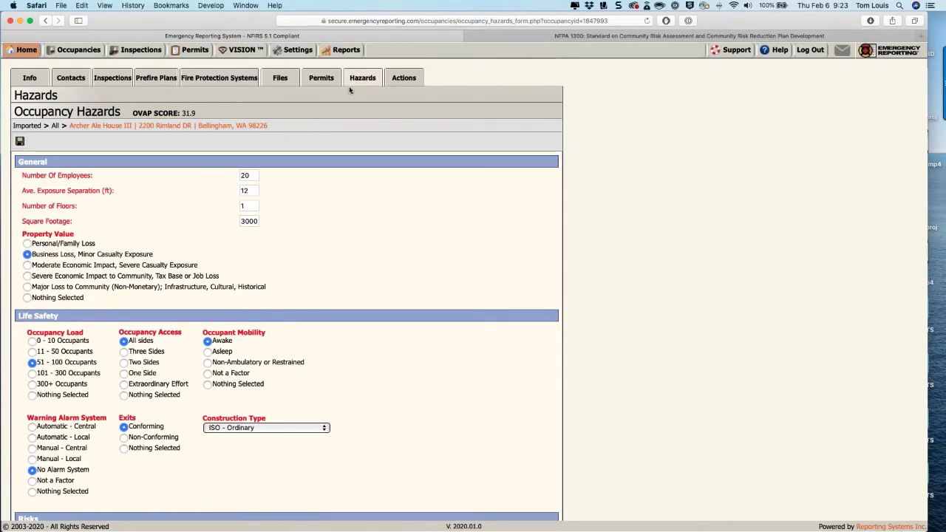
- Enlarge and review the hazards form, then open the Occupancy Hazards Tab help in a new tab
{"action": "key", "text": "super+plus"}
{"action": "key", "text": "super+plus"}
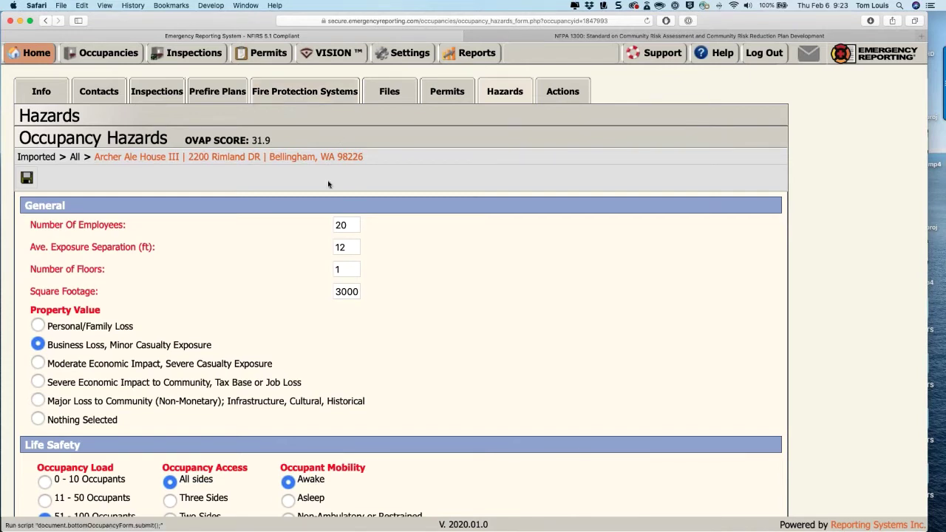
{"action": "scroll", "coordinate": [329, 184], "scroll_direction": "down", "scroll_amount": 1}
{"action": "scroll", "coordinate": [329, 184], "scroll_direction": "down", "scroll_amount": 2}
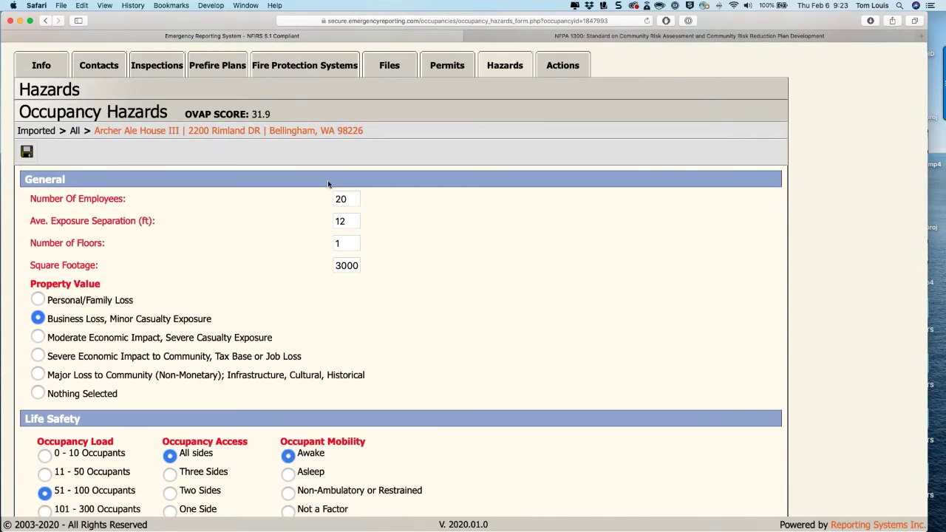
{"action": "scroll", "coordinate": [329, 184], "scroll_direction": "down", "scroll_amount": 2}
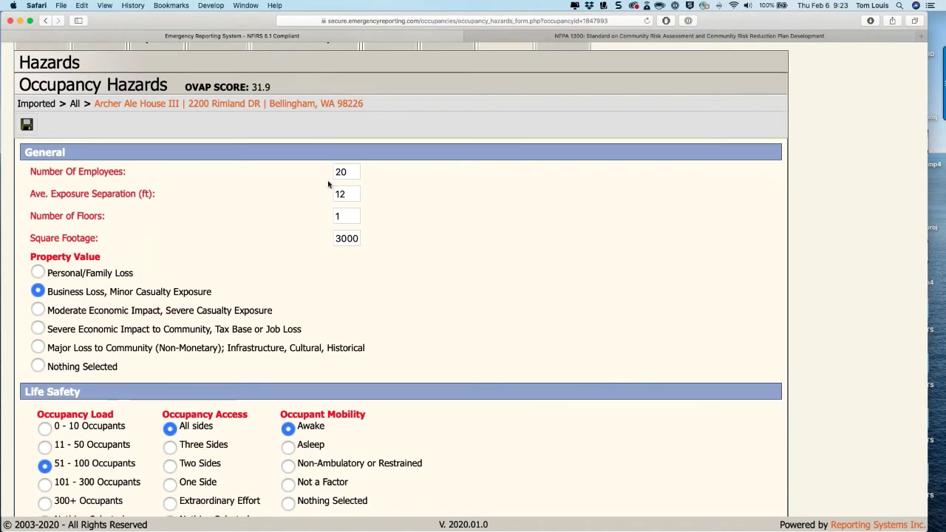
{"action": "scroll", "coordinate": [329, 184], "scroll_direction": "down", "scroll_amount": 1}
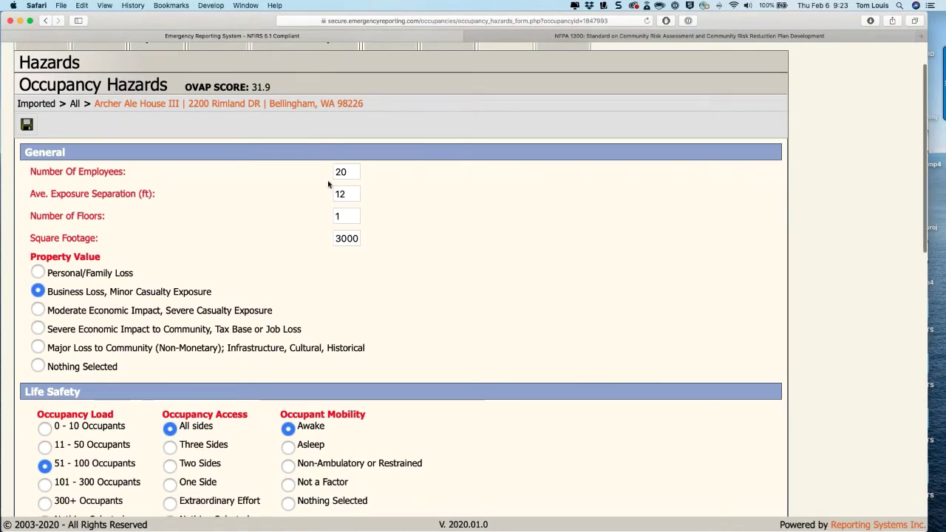
{"action": "scroll", "coordinate": [329, 184], "scroll_direction": "down", "scroll_amount": 2}
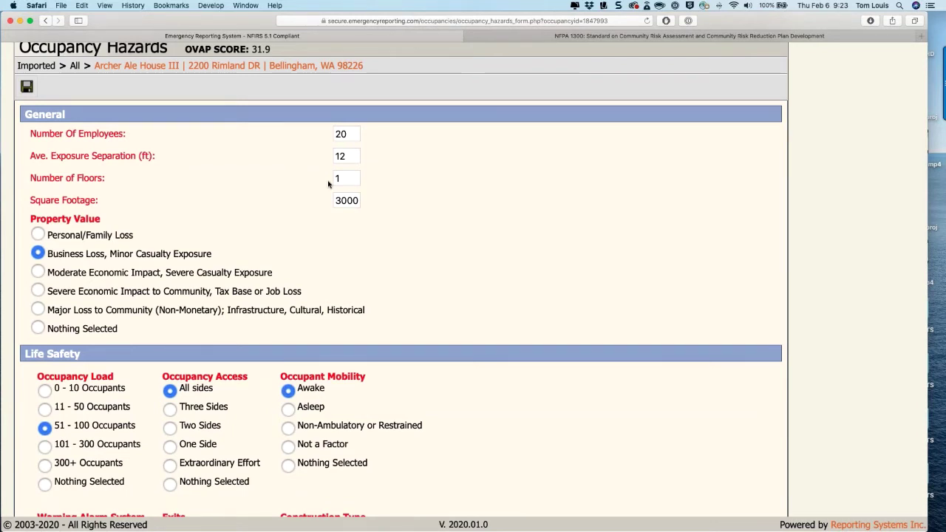
{"action": "scroll", "coordinate": [329, 184], "scroll_direction": "down", "scroll_amount": 1}
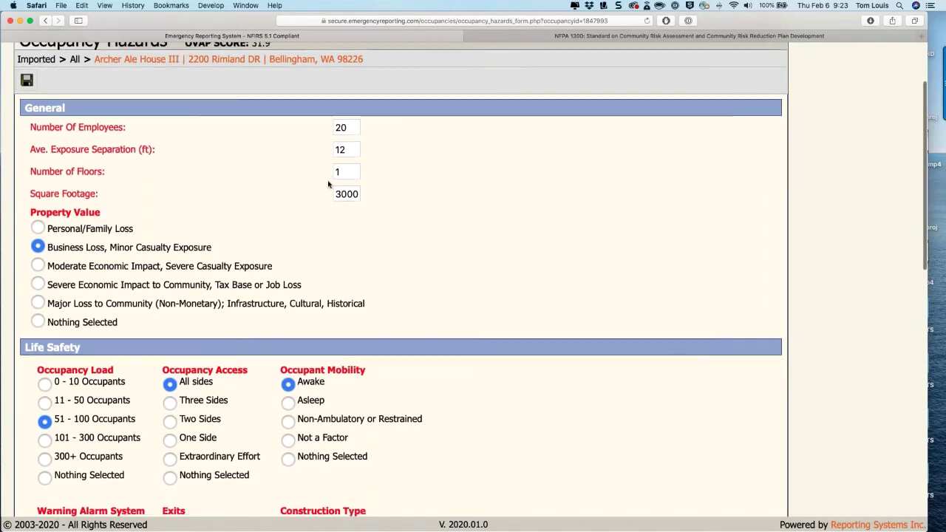
{"action": "scroll", "coordinate": [329, 184], "scroll_direction": "down", "scroll_amount": 1}
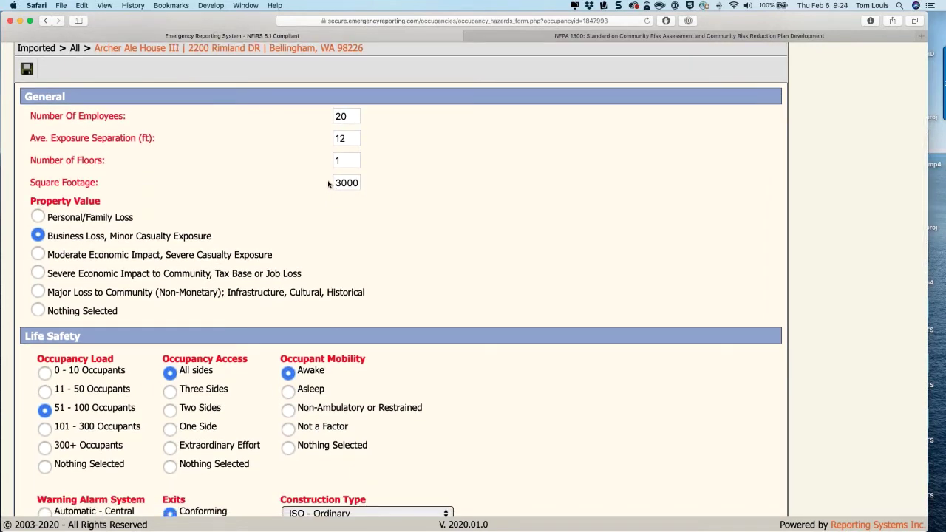
{"action": "scroll", "coordinate": [328, 184], "scroll_direction": "up", "scroll_amount": 1}
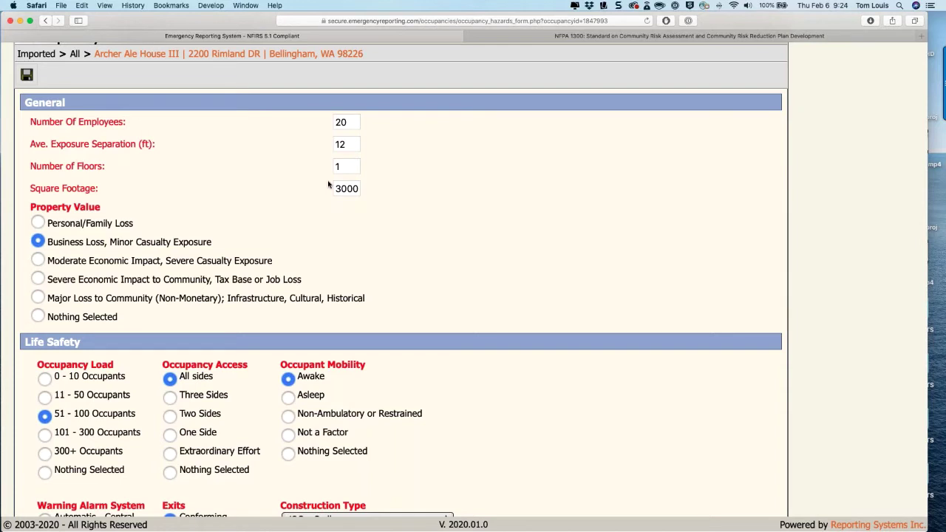
{"action": "scroll", "coordinate": [92, 164], "scroll_direction": "down", "scroll_amount": 1}
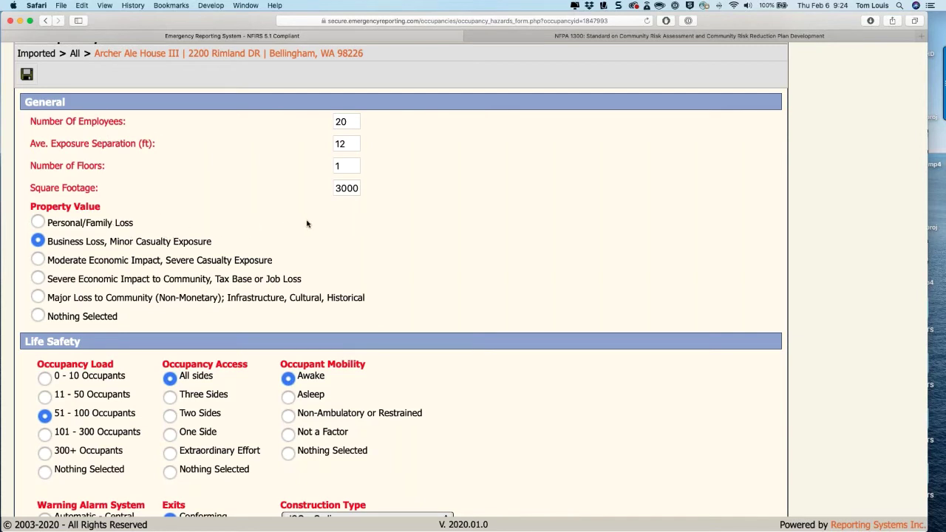
{"action": "scroll", "coordinate": [307, 223], "scroll_direction": "up", "scroll_amount": 1}
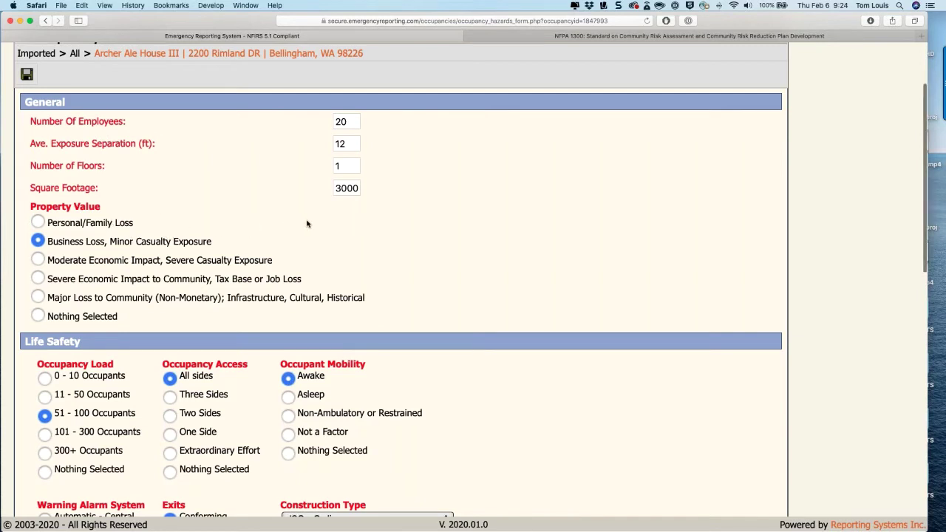
{"action": "scroll", "coordinate": [308, 223], "scroll_direction": "up", "scroll_amount": 3}
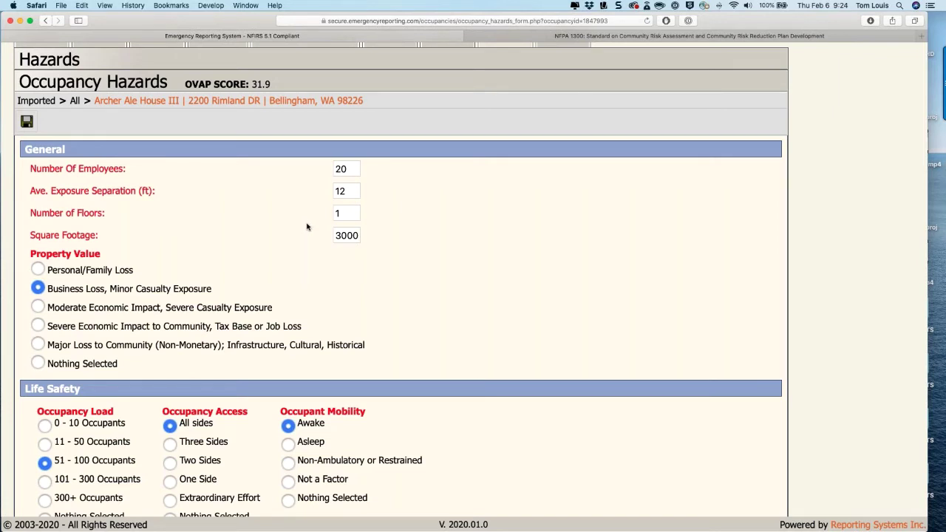
{"action": "scroll", "coordinate": [321, 299], "scroll_direction": "down", "scroll_amount": 1}
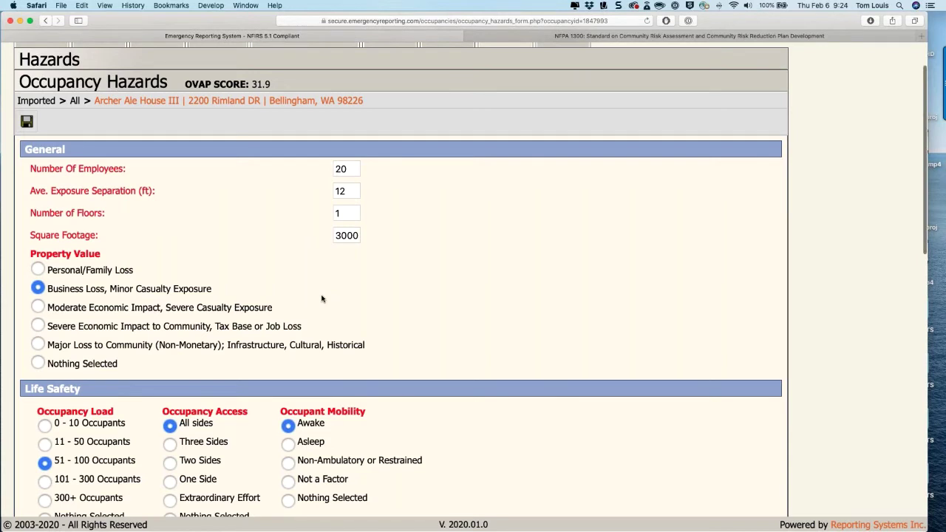
{"action": "scroll", "coordinate": [321, 299], "scroll_direction": "down", "scroll_amount": 1}
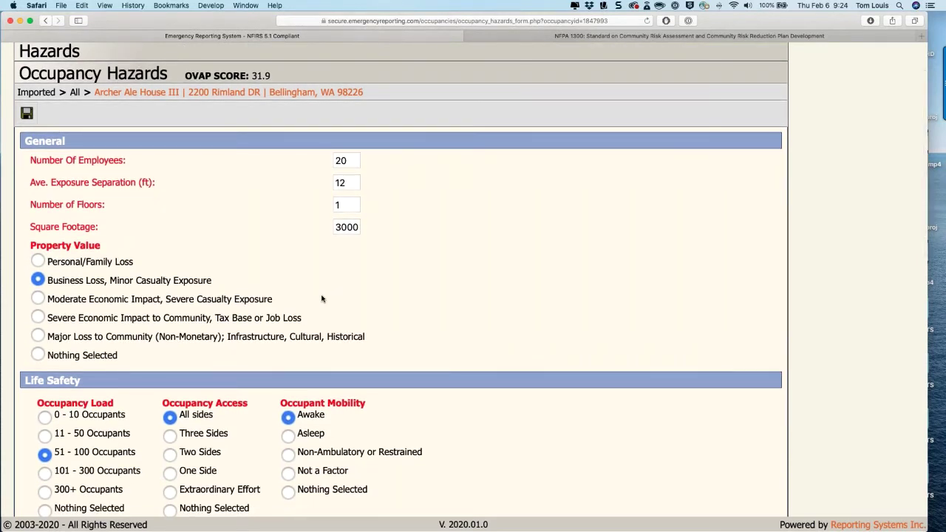
{"action": "scroll", "coordinate": [322, 298], "scroll_direction": "down", "scroll_amount": 2}
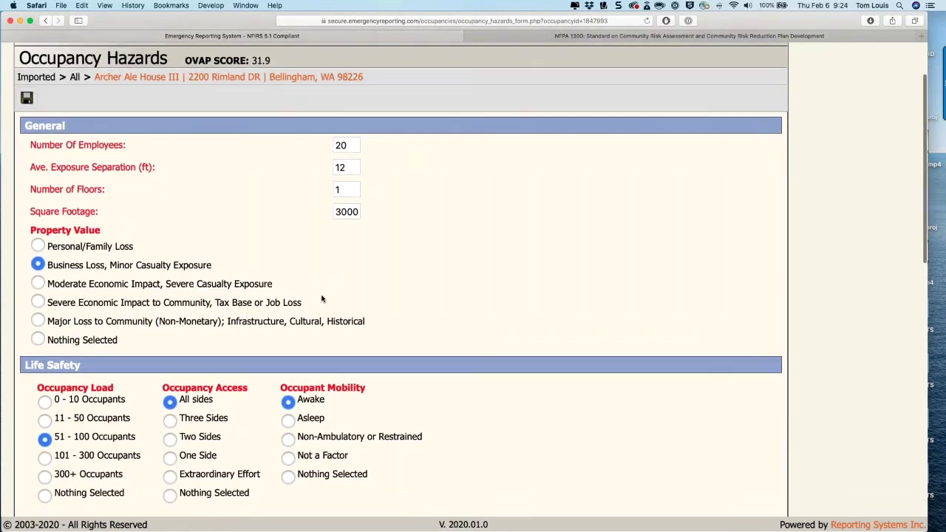
{"action": "scroll", "coordinate": [322, 299], "scroll_direction": "down", "scroll_amount": 5}
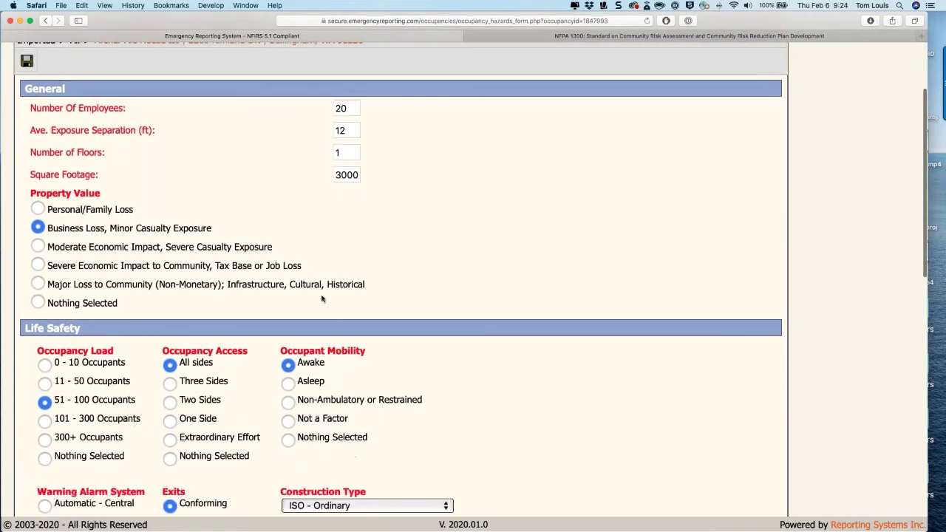
{"action": "scroll", "coordinate": [322, 298], "scroll_direction": "down", "scroll_amount": 3}
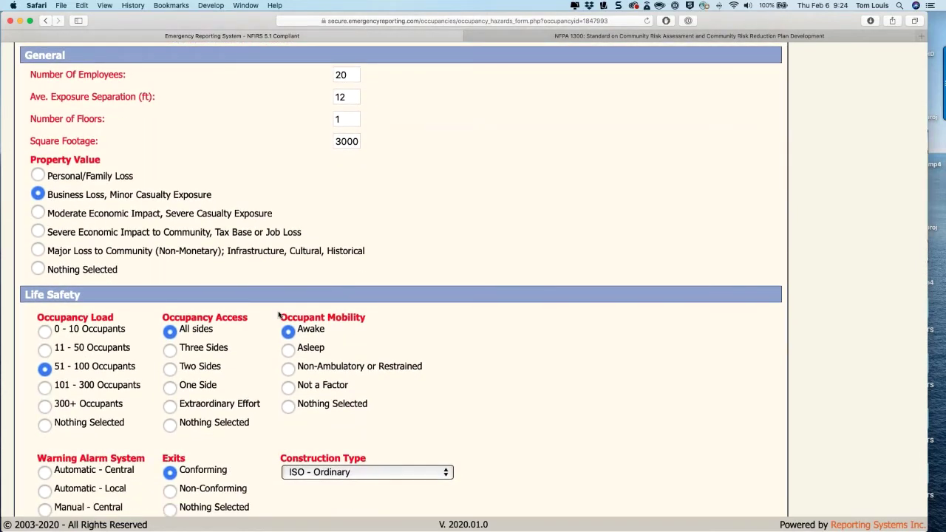
{"action": "scroll", "coordinate": [279, 314], "scroll_direction": "up", "scroll_amount": 8}
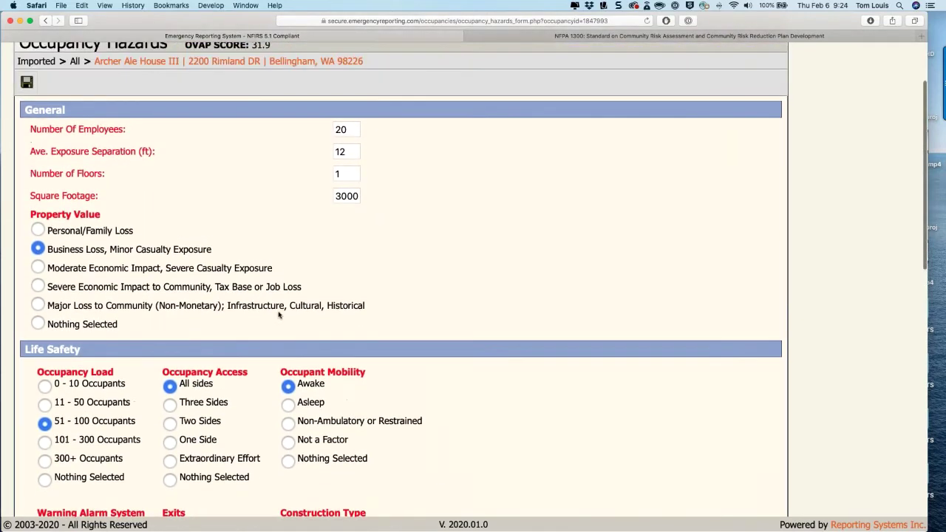
{"action": "scroll", "coordinate": [279, 314], "scroll_direction": "up", "scroll_amount": 5}
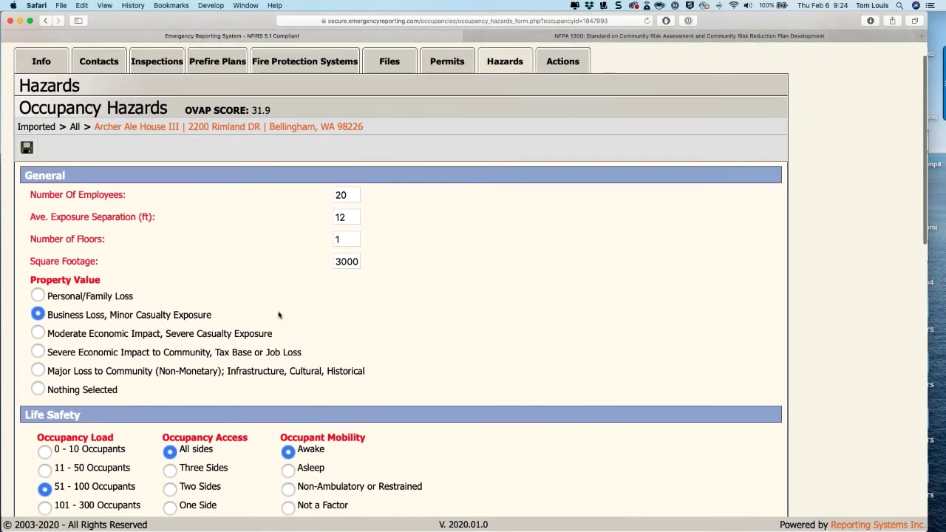
{"action": "scroll", "coordinate": [278, 314], "scroll_direction": "up", "scroll_amount": 2}
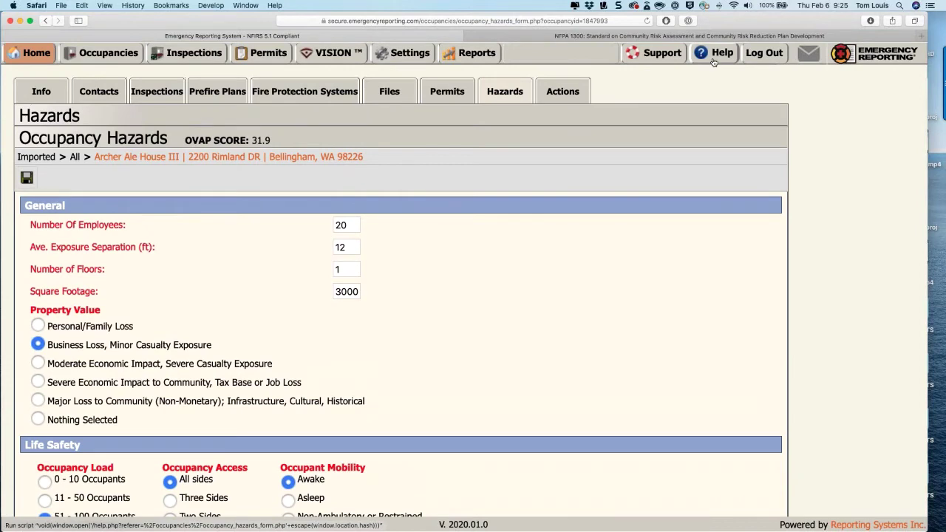
{"action": "left_click", "coordinate": [713, 59]}
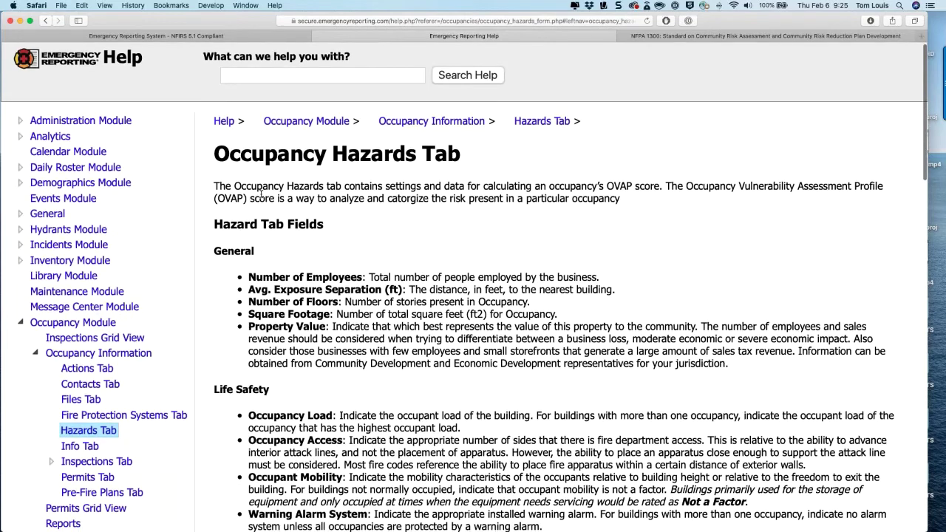
- Scroll the help article down to the Non-Combustible, Limited-Combustible and Combustible fire-load tables
{"action": "scroll", "coordinate": [260, 195], "scroll_direction": "down", "scroll_amount": 2}
{"action": "scroll", "coordinate": [260, 194], "scroll_direction": "down", "scroll_amount": 1}
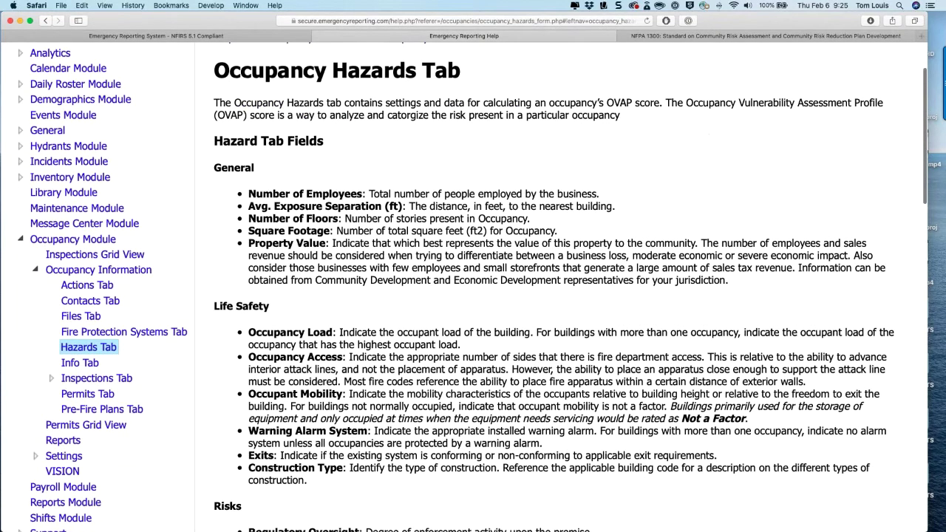
{"action": "scroll", "coordinate": [472, 286], "scroll_direction": "down", "scroll_amount": 1}
{"action": "scroll", "coordinate": [554, 295], "scroll_direction": "down", "scroll_amount": 10}
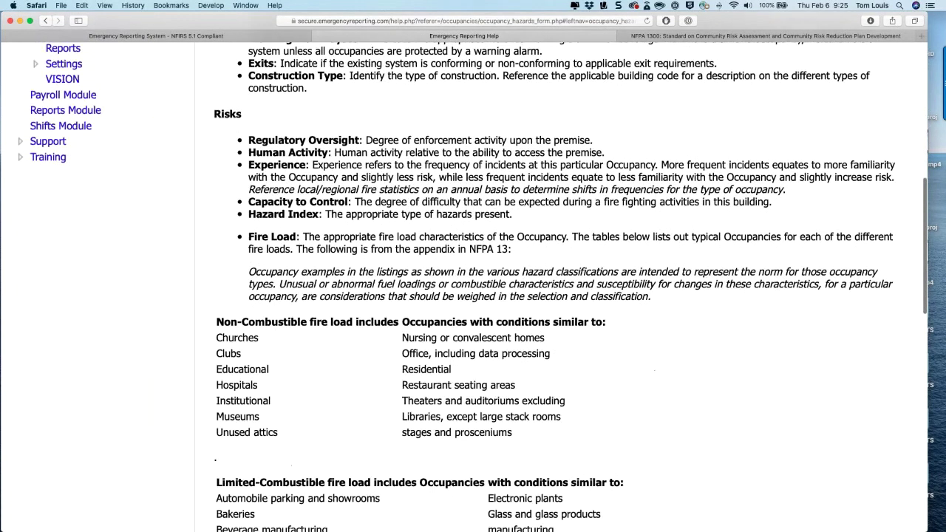
{"action": "scroll", "coordinate": [473, 296], "scroll_direction": "down", "scroll_amount": 5}
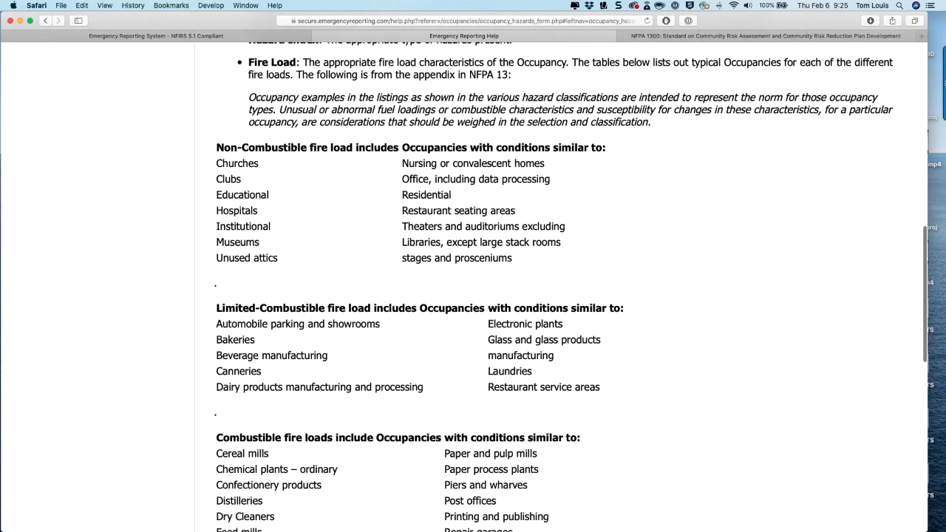
{"action": "scroll", "coordinate": [554, 296], "scroll_direction": "down", "scroll_amount": 1}
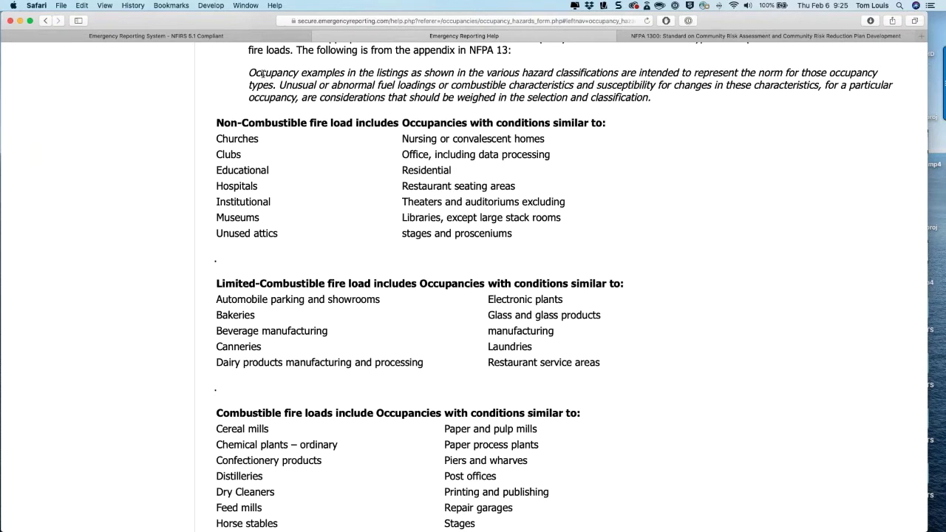
- Return to the Archer Ale House III hazards form and highlight, then clear, 'Exposure' in its label
{"action": "left_click", "coordinate": [260, 35]}
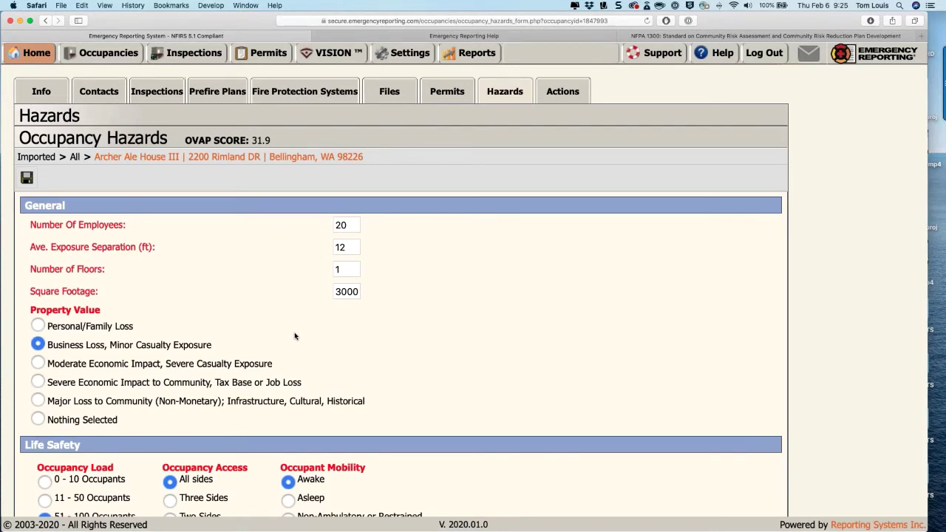
{"action": "scroll", "coordinate": [294, 336], "scroll_direction": "down", "scroll_amount": 1}
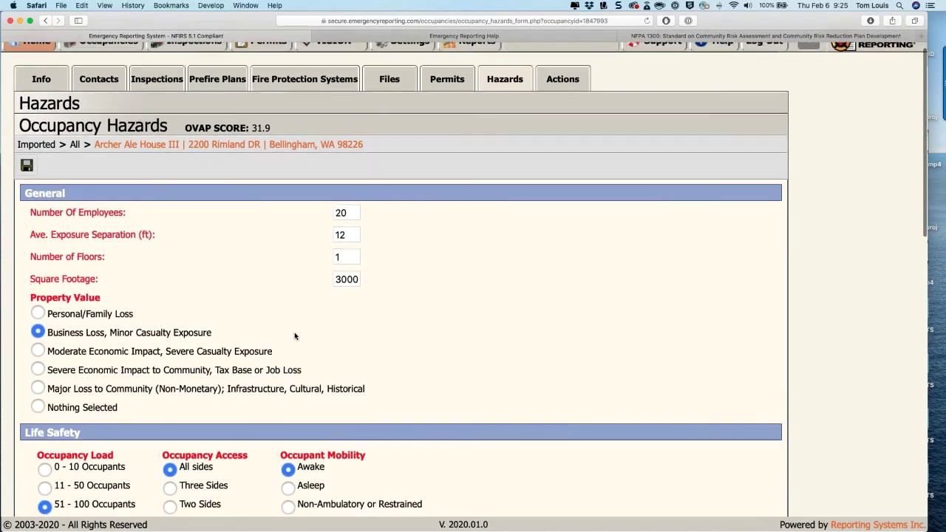
{"action": "scroll", "coordinate": [294, 336], "scroll_direction": "down", "scroll_amount": 5}
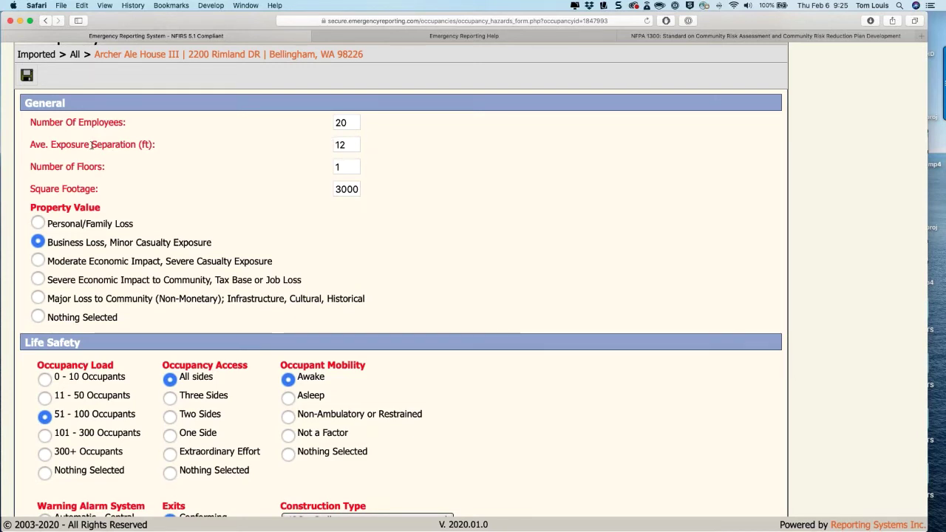
{"action": "left_click_drag", "start_coordinate": [90, 144], "coordinate": [50, 144]}
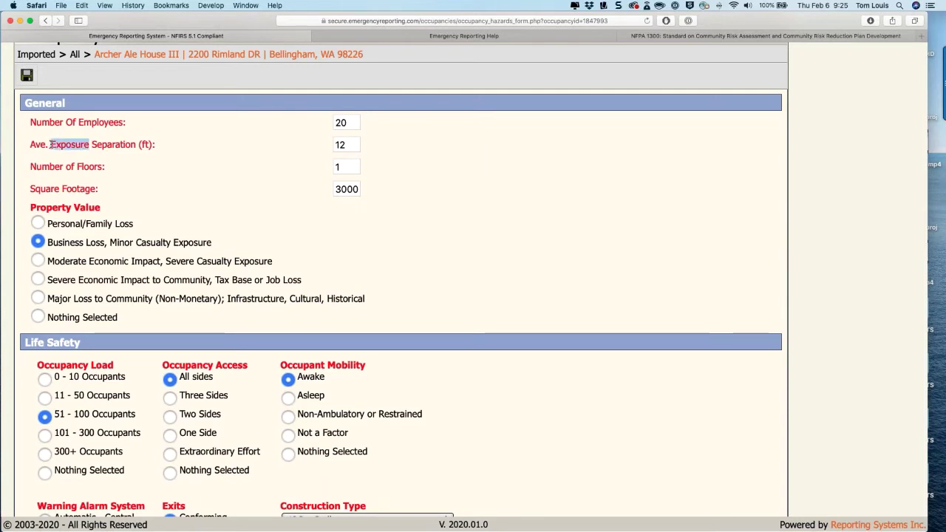
{"action": "left_click", "coordinate": [86, 161]}
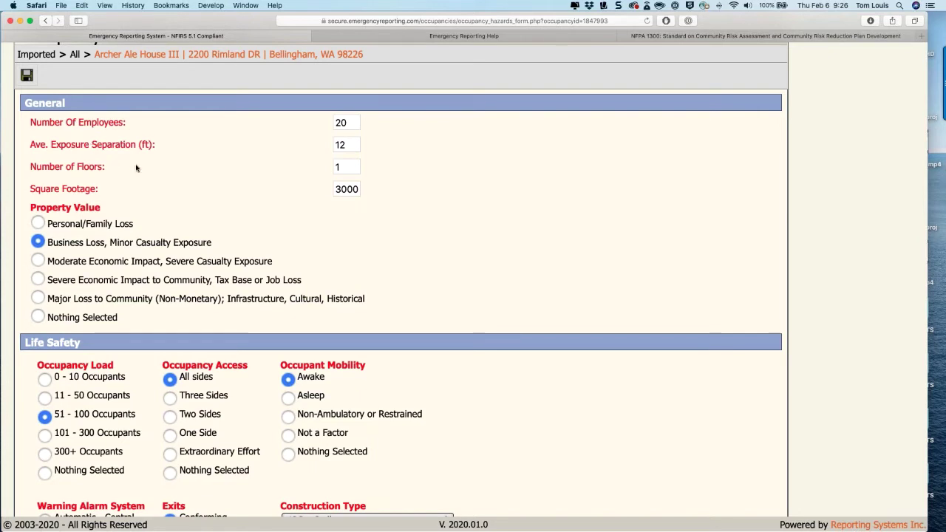
{"action": "scroll", "coordinate": [136, 168], "scroll_direction": "down", "scroll_amount": 1}
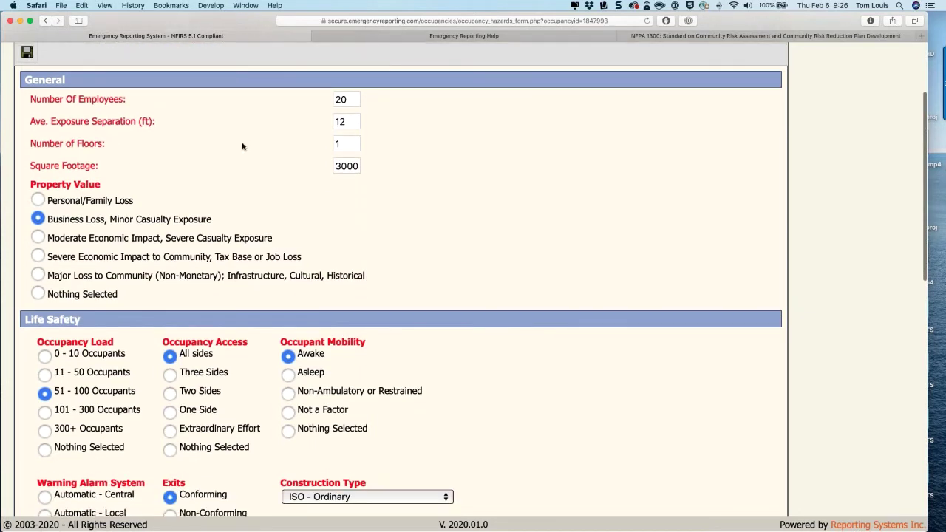
{"action": "scroll", "coordinate": [243, 146], "scroll_direction": "down", "scroll_amount": 3}
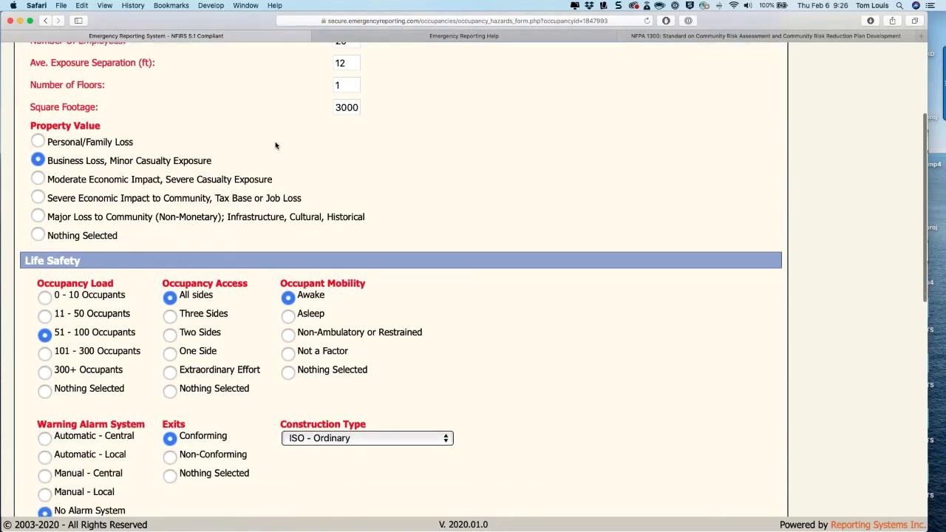
{"action": "scroll", "coordinate": [275, 145], "scroll_direction": "down", "scroll_amount": 1}
{"action": "scroll", "coordinate": [275, 145], "scroll_direction": "down", "scroll_amount": 2}
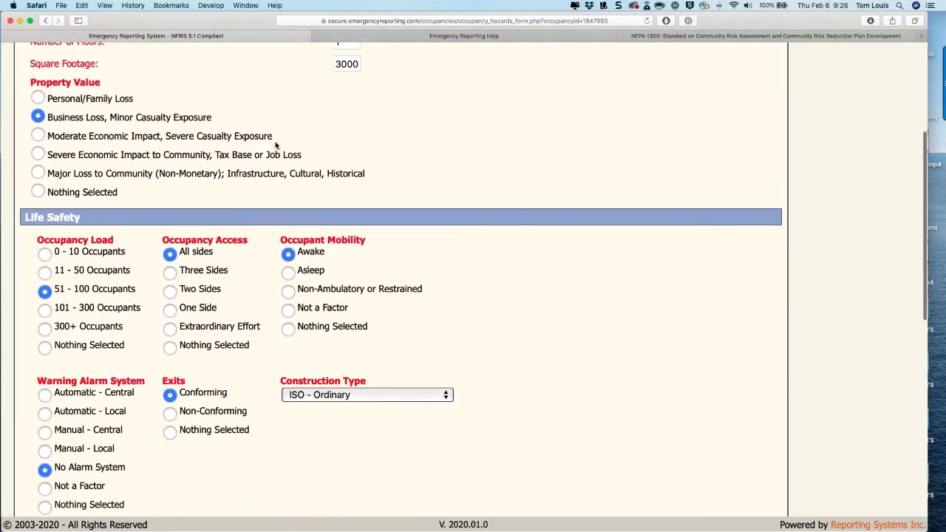
{"action": "scroll", "coordinate": [276, 145], "scroll_direction": "down", "scroll_amount": 1}
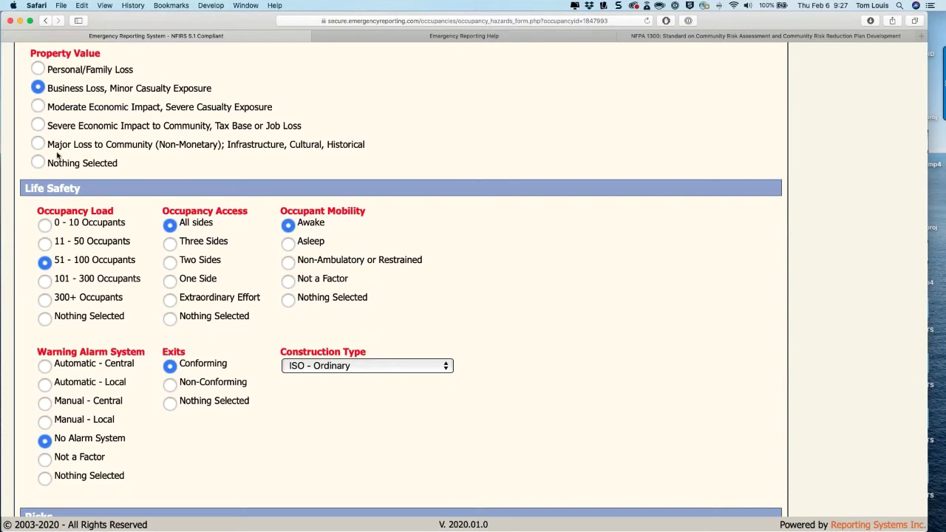
{"action": "scroll", "coordinate": [178, 161], "scroll_direction": "down", "scroll_amount": 1}
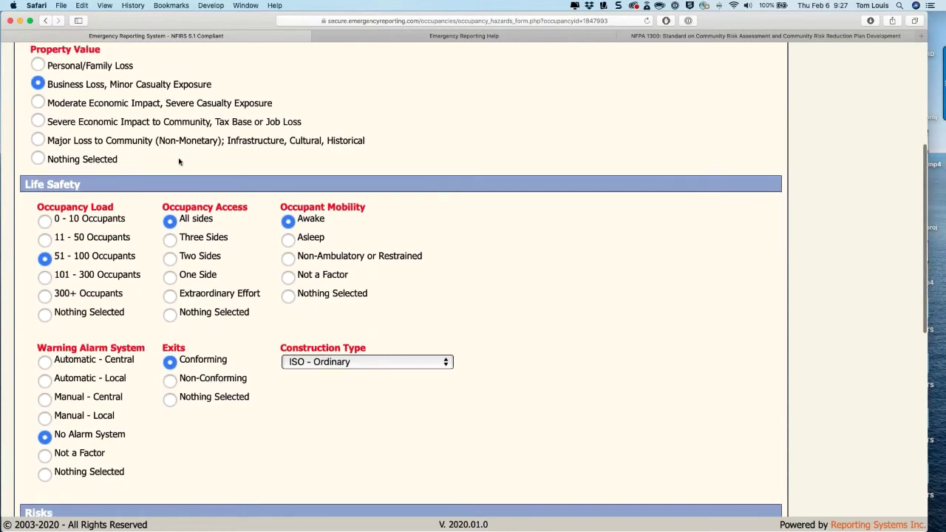
{"action": "scroll", "coordinate": [178, 161], "scroll_direction": "down", "scroll_amount": 1}
{"action": "scroll", "coordinate": [178, 161], "scroll_direction": "up", "scroll_amount": 1}
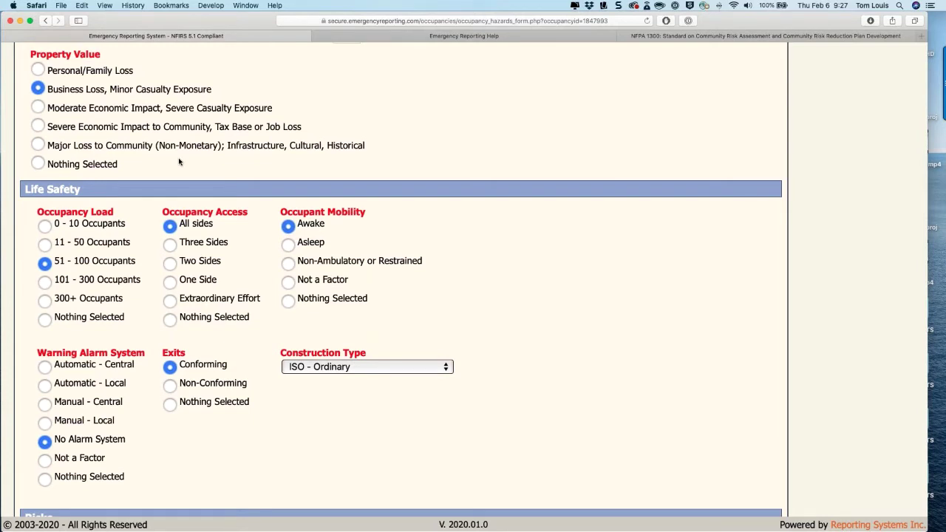
{"action": "scroll", "coordinate": [178, 161], "scroll_direction": "down", "scroll_amount": 5}
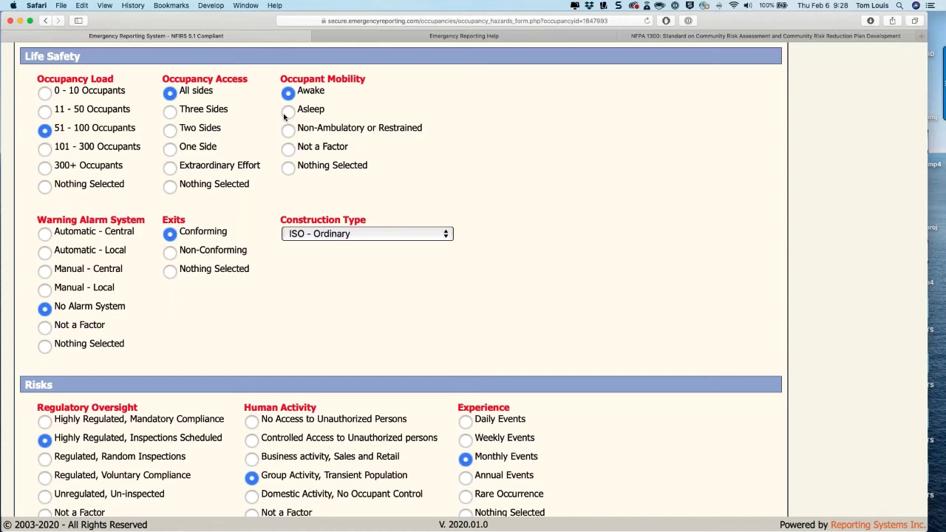
{"action": "scroll", "coordinate": [283, 116], "scroll_direction": "down", "scroll_amount": 5}
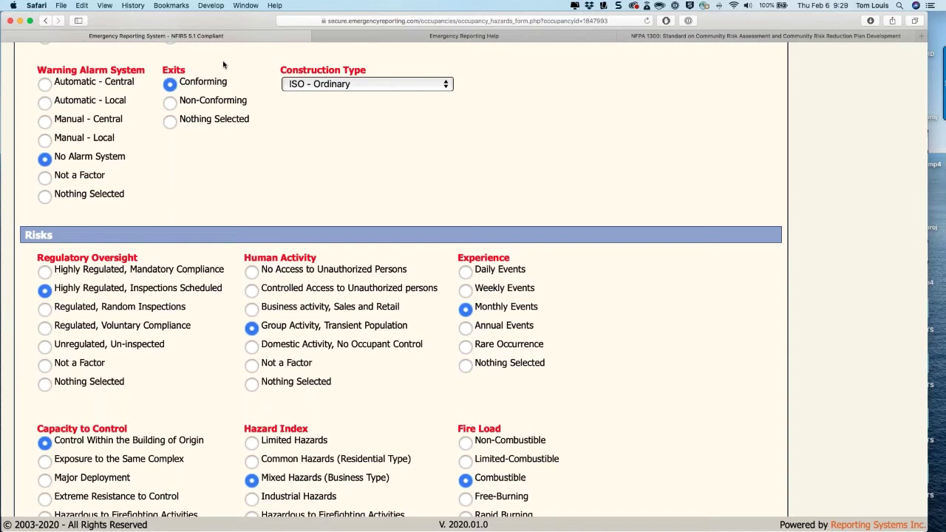
{"action": "left_click", "coordinate": [315, 87]}
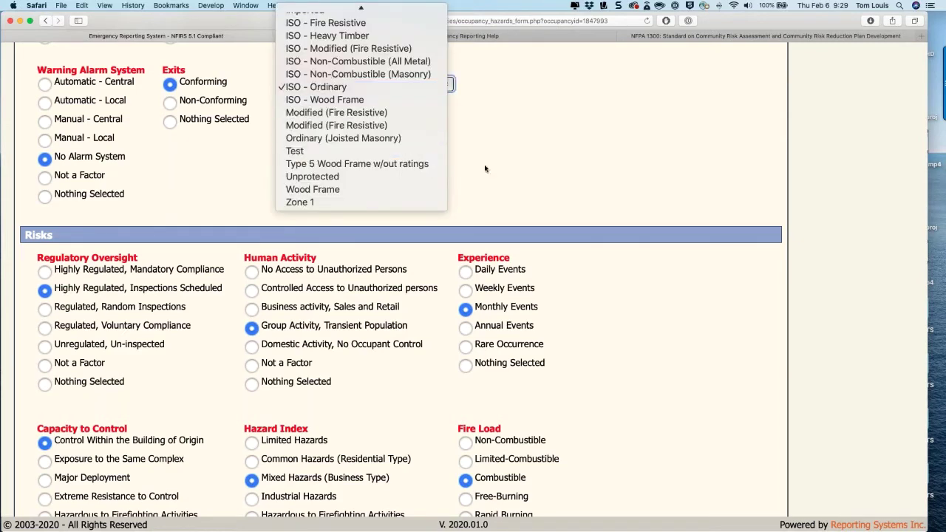
{"action": "left_click", "coordinate": [515, 165]}
{"action": "scroll", "coordinate": [485, 169], "scroll_direction": "up", "scroll_amount": 3}
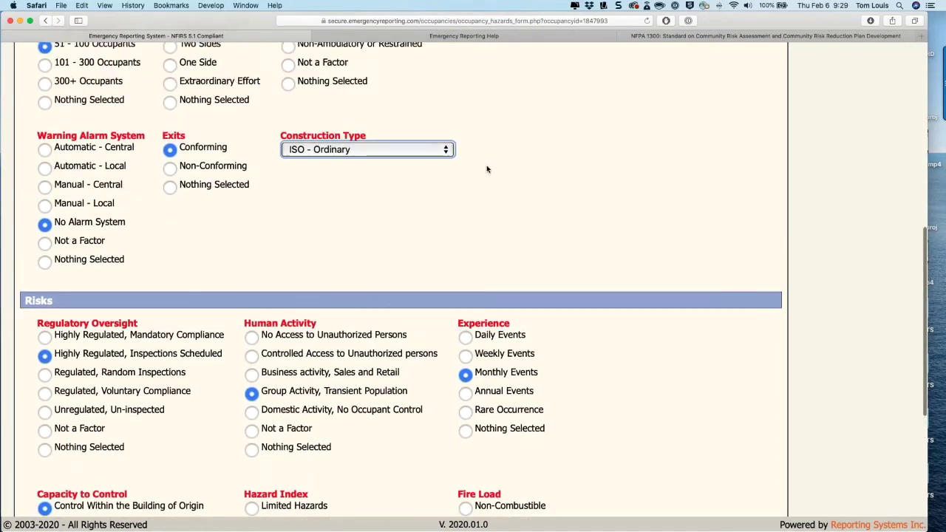
{"action": "left_click", "coordinate": [365, 189]}
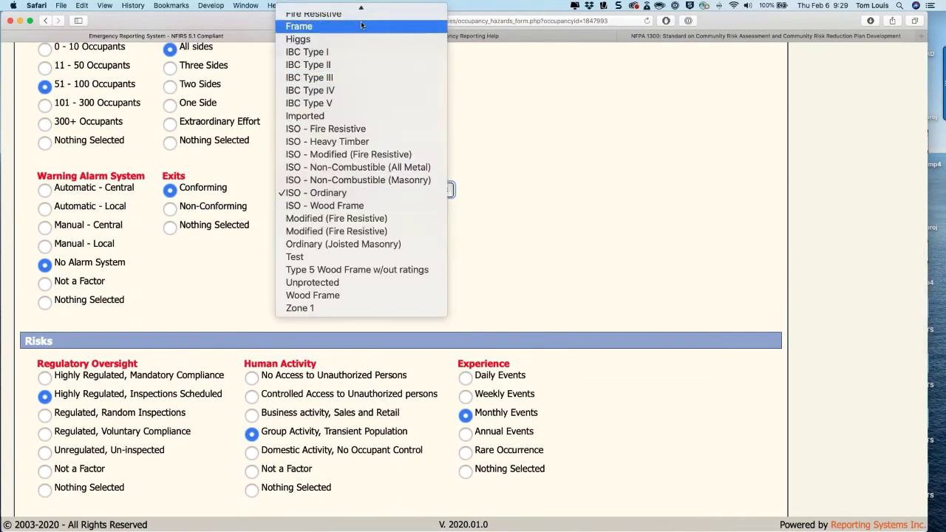
{"action": "scroll", "coordinate": [362, 26], "scroll_direction": "up", "scroll_amount": 3}
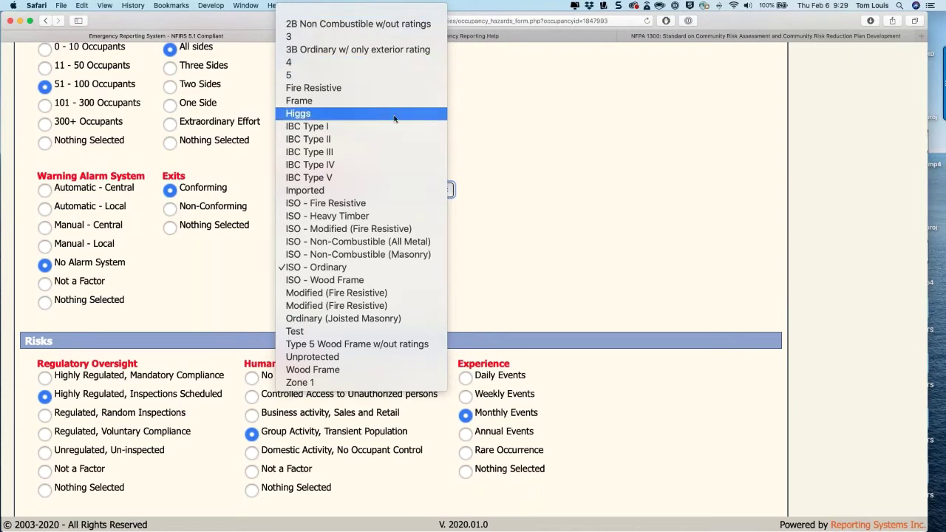
{"action": "left_click", "coordinate": [502, 128]}
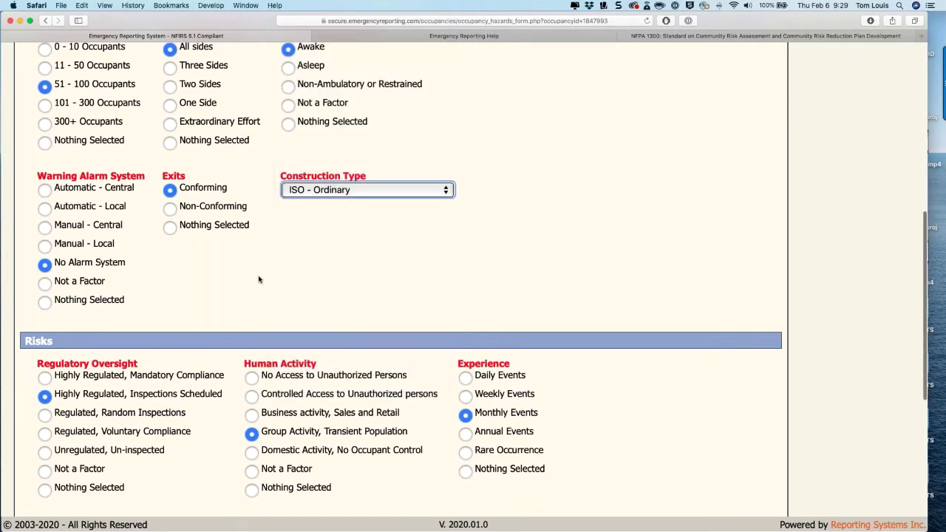
{"action": "scroll", "coordinate": [258, 279], "scroll_direction": "up", "scroll_amount": 2}
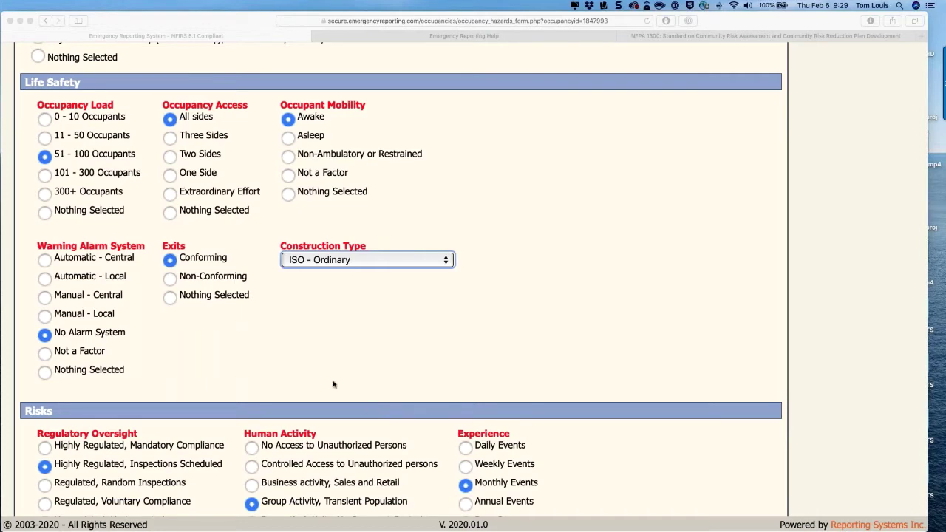
{"action": "scroll", "coordinate": [333, 384], "scroll_direction": "down", "scroll_amount": 5}
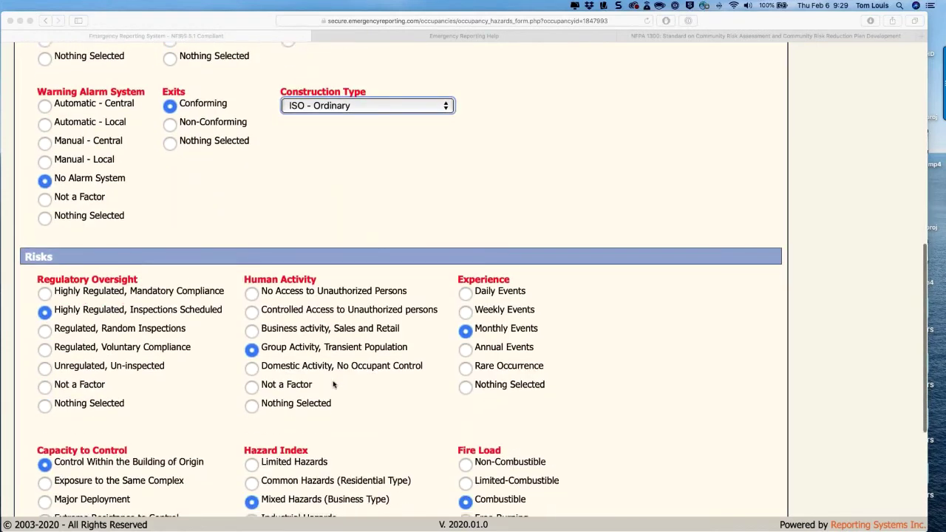
{"action": "scroll", "coordinate": [333, 385], "scroll_direction": "down", "scroll_amount": 3}
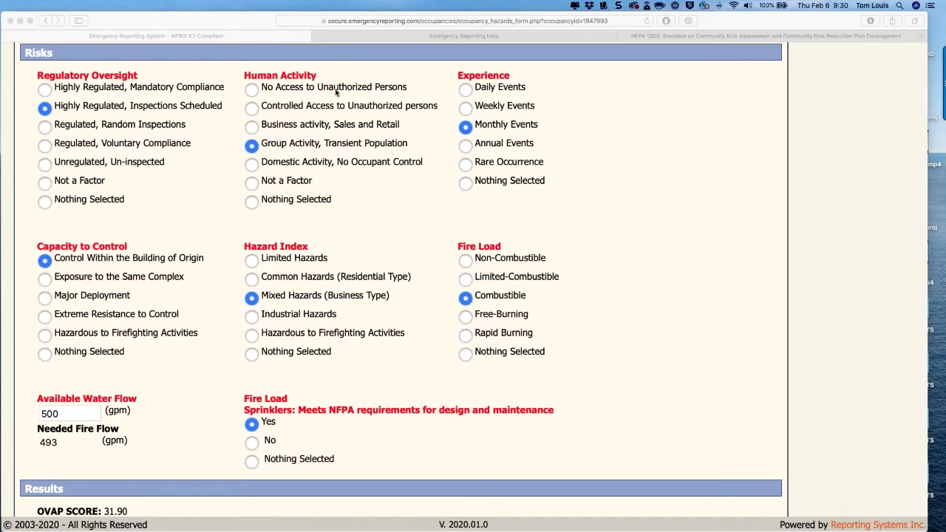
{"action": "scroll", "coordinate": [329, 94], "scroll_direction": "down", "scroll_amount": 1}
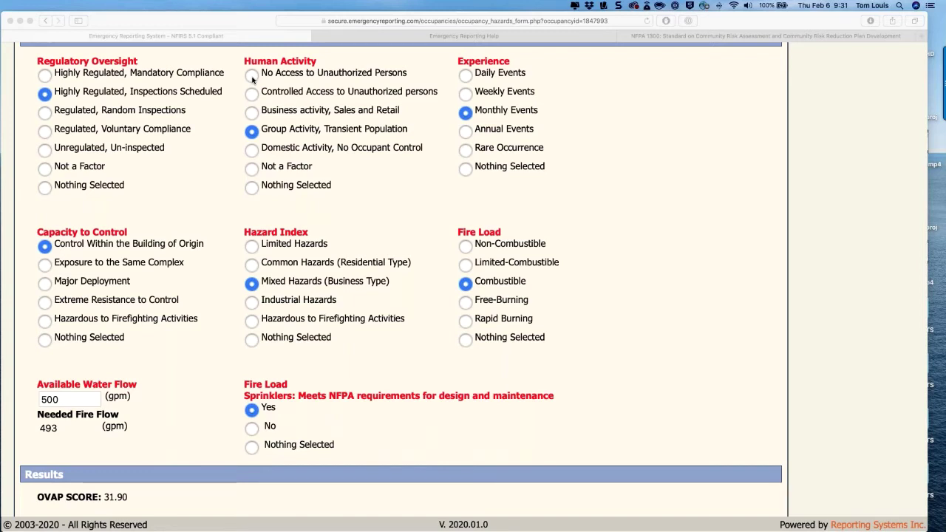
{"action": "scroll", "coordinate": [480, 181], "scroll_direction": "up", "scroll_amount": 2}
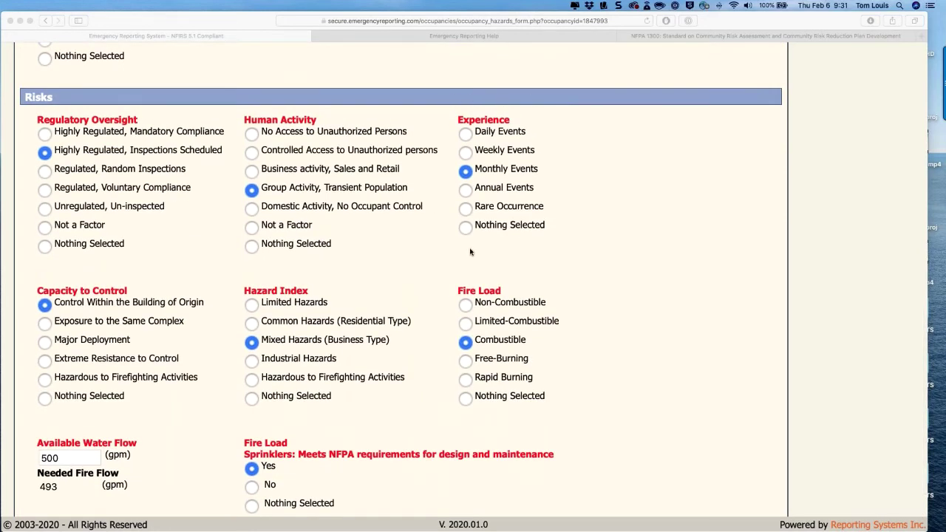
{"action": "left_click", "coordinate": [509, 38]}
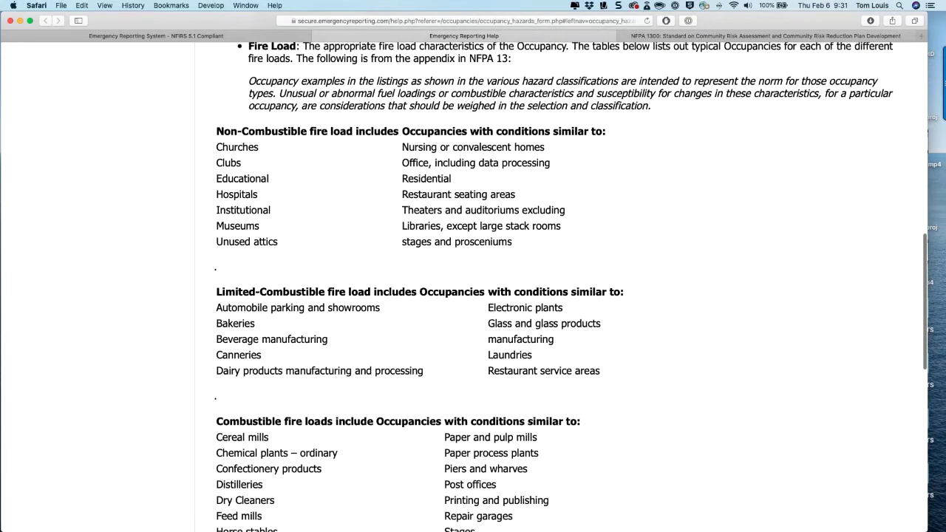
{"action": "scroll", "coordinate": [554, 295], "scroll_direction": "up", "scroll_amount": 3}
{"action": "scroll", "coordinate": [476, 178], "scroll_direction": "up", "scroll_amount": 3}
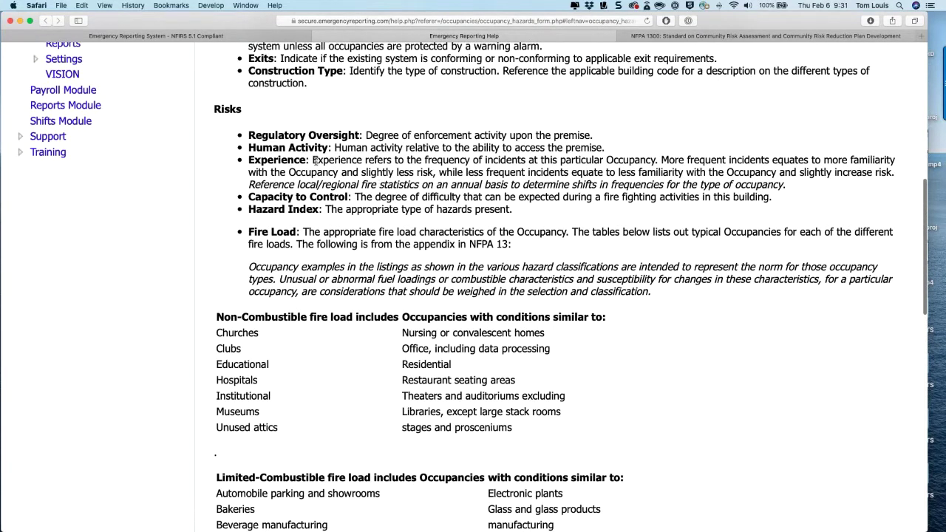
{"action": "left_click_drag", "start_coordinate": [316, 160], "coordinate": [658, 161]}
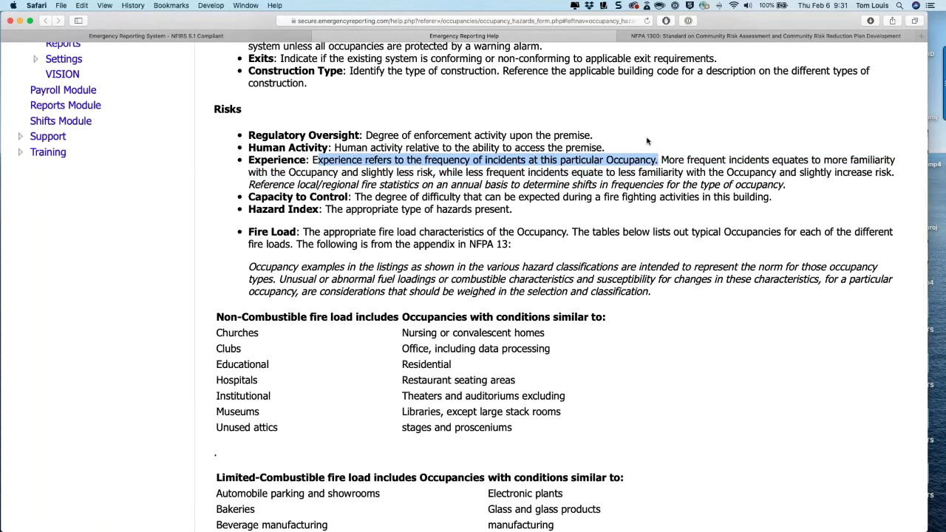
{"action": "left_click", "coordinate": [258, 36]}
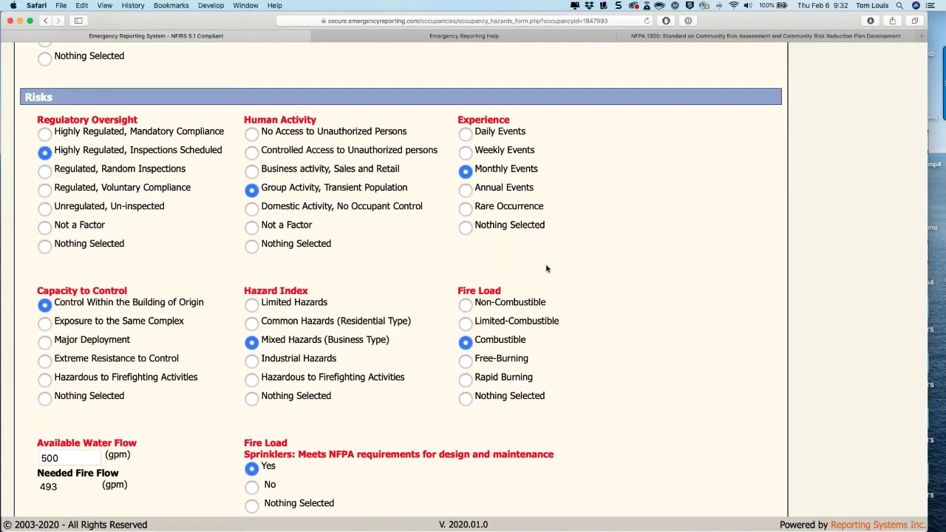
{"action": "left_click", "coordinate": [416, 33]}
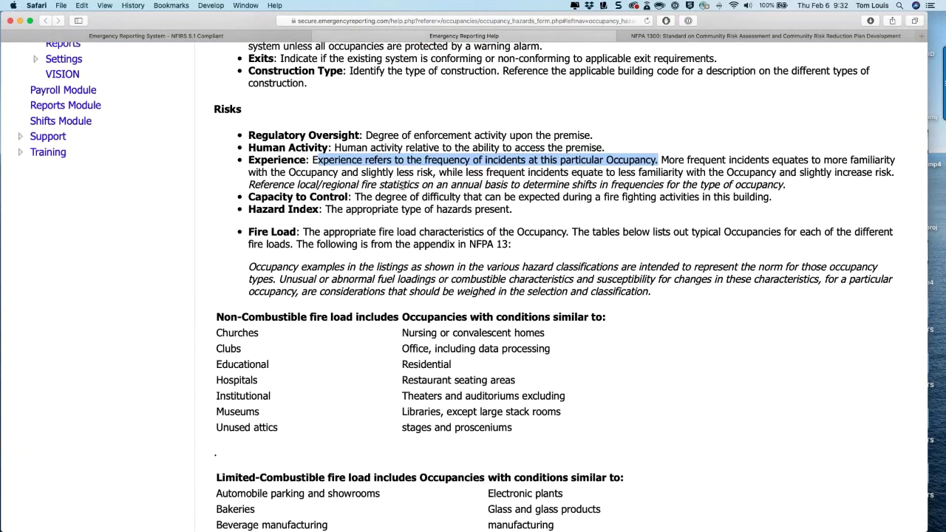
{"action": "left_click", "coordinate": [265, 37]}
{"action": "scroll", "coordinate": [428, 260], "scroll_direction": "down", "scroll_amount": 2}
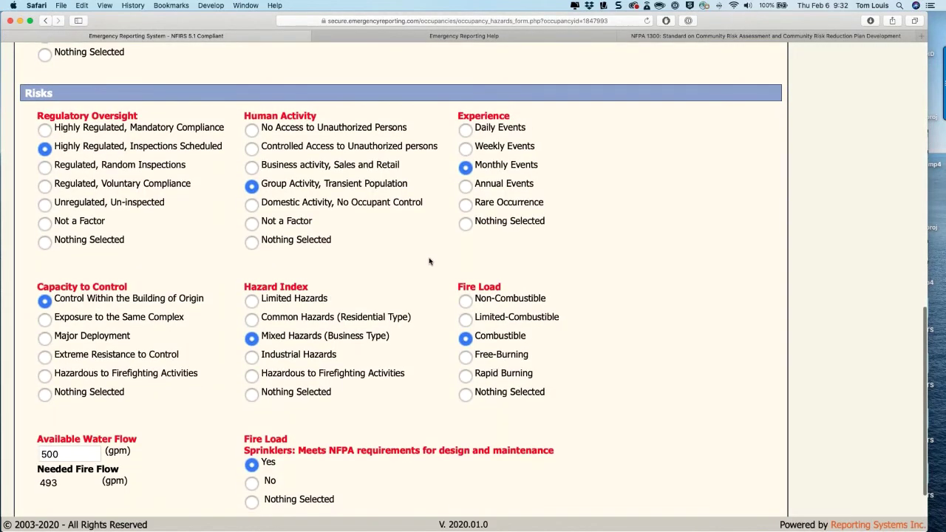
{"action": "scroll", "coordinate": [429, 260], "scroll_direction": "down", "scroll_amount": 2}
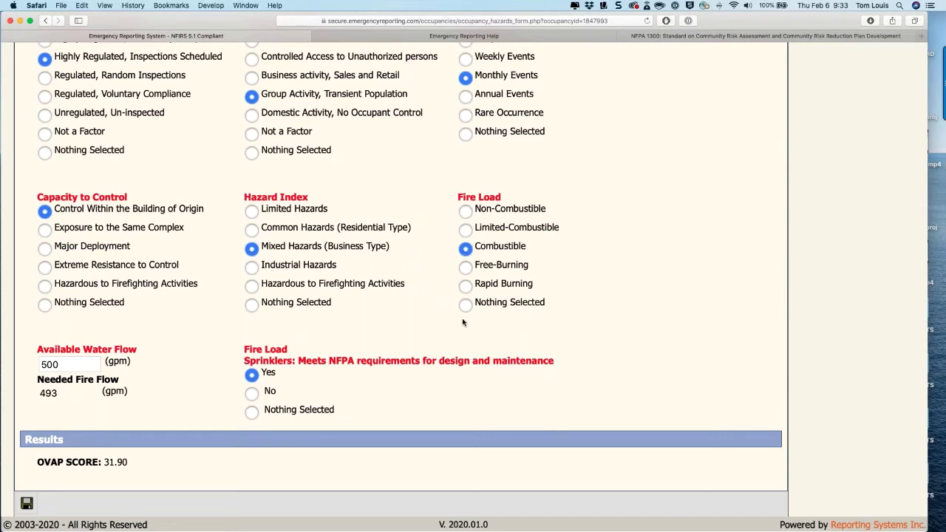
- Check the fire load category tables in the Help article
{"action": "left_click", "coordinate": [534, 39]}
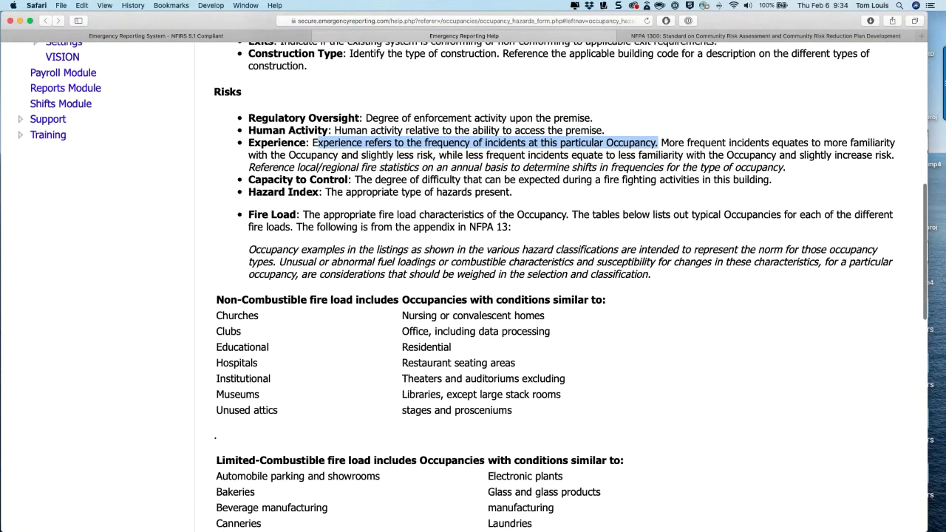
{"action": "scroll", "coordinate": [473, 286], "scroll_direction": "down", "scroll_amount": 5}
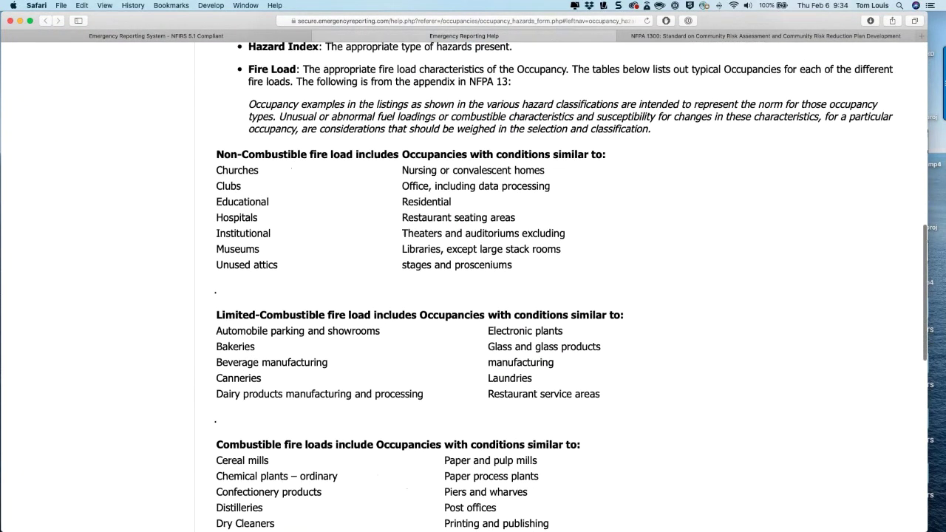
{"action": "scroll", "coordinate": [473, 287], "scroll_direction": "down", "scroll_amount": 4}
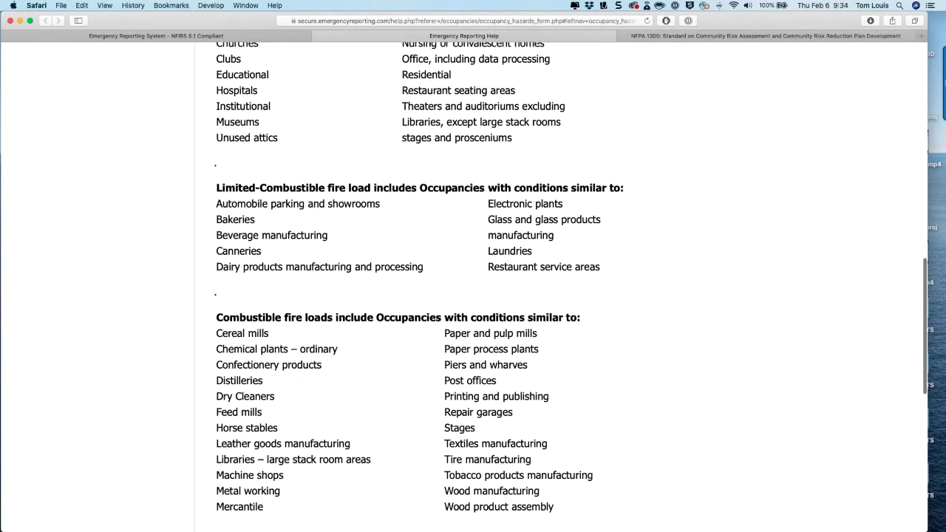
{"action": "scroll", "coordinate": [473, 287], "scroll_direction": "down", "scroll_amount": 2}
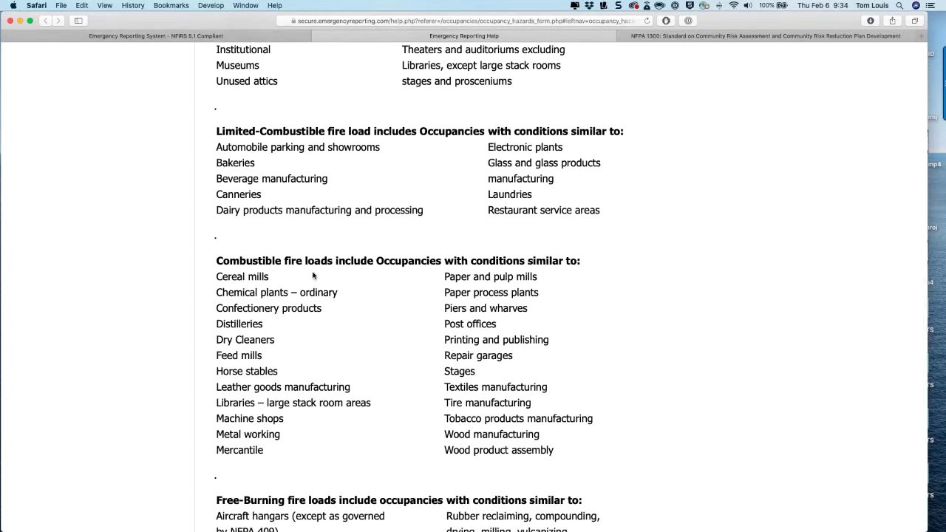
- Set Sprinklers to No and save, raising Needed Fire Flow to 986 and OVAP to 33.00
{"action": "left_click", "coordinate": [261, 37]}
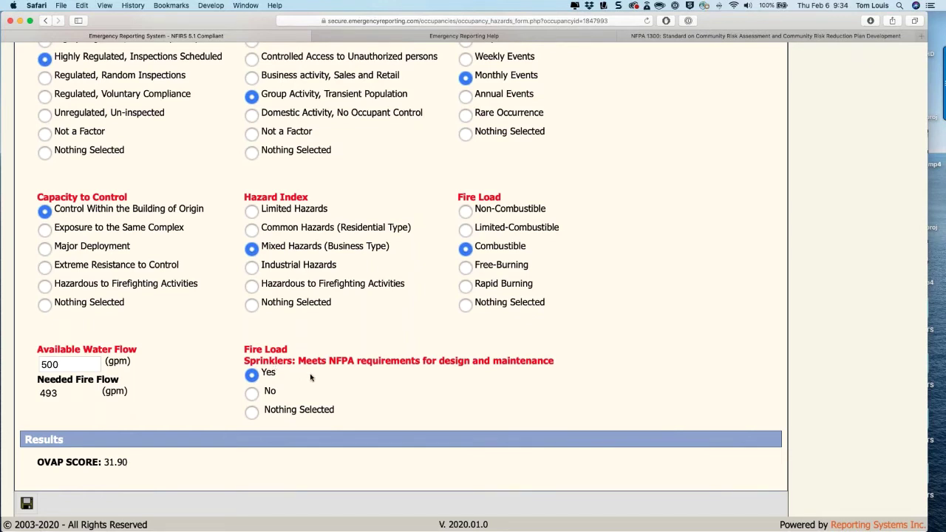
{"action": "left_click", "coordinate": [252, 393]}
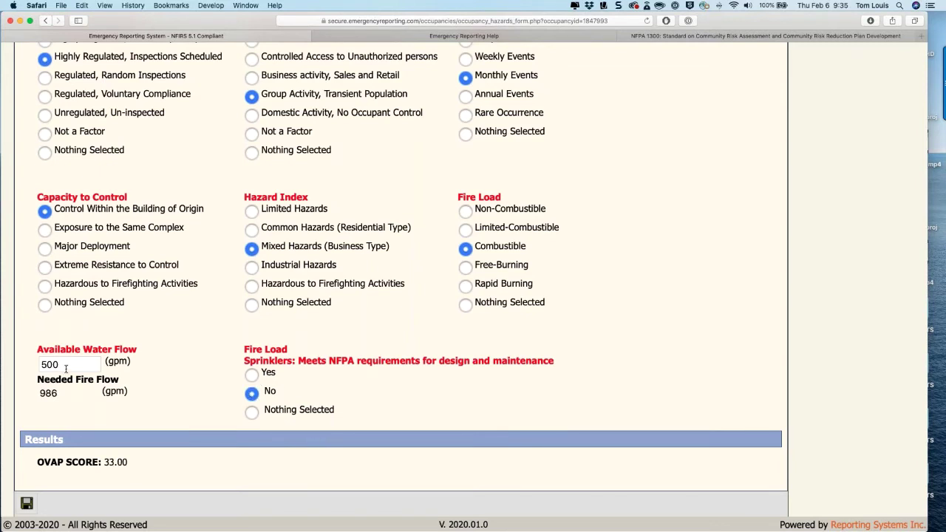
{"action": "left_click_drag", "start_coordinate": [65, 365], "coordinate": [37, 363]}
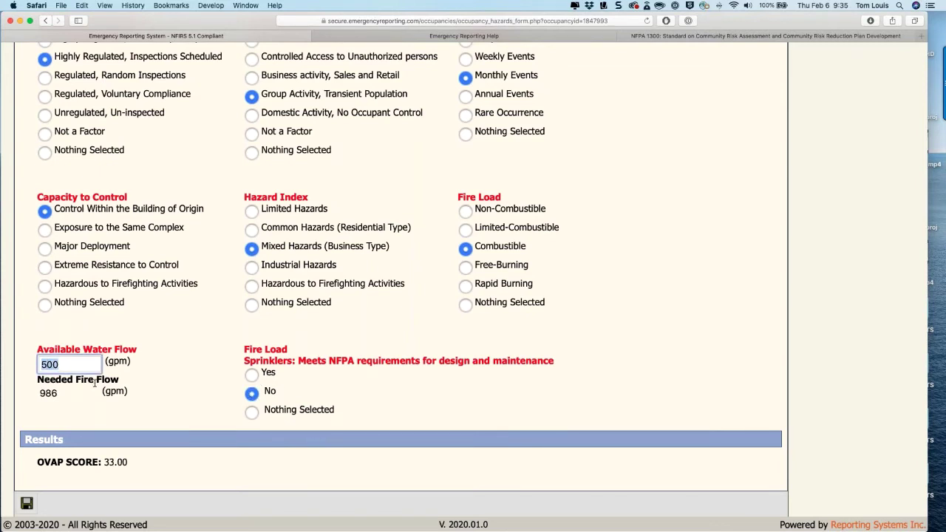
{"action": "left_click", "coordinate": [140, 431]}
{"action": "left_click", "coordinate": [22, 505]}
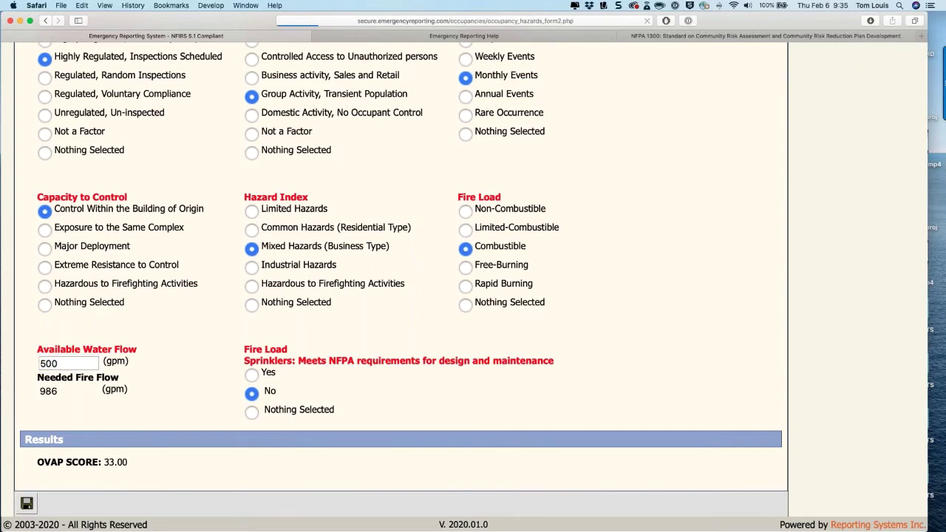
{"action": "scroll", "coordinate": [399, 296], "scroll_direction": "down", "scroll_amount": 15}
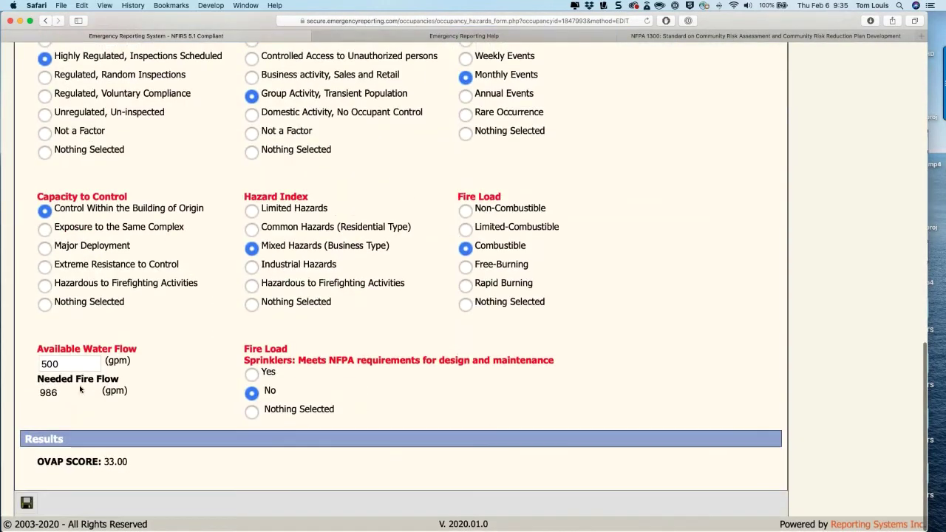
- Change Available Water Flow from 500 to 1000 gpm, lowering the OVAP score to 31.90
{"action": "left_click_drag", "start_coordinate": [65, 364], "coordinate": [27, 360]}
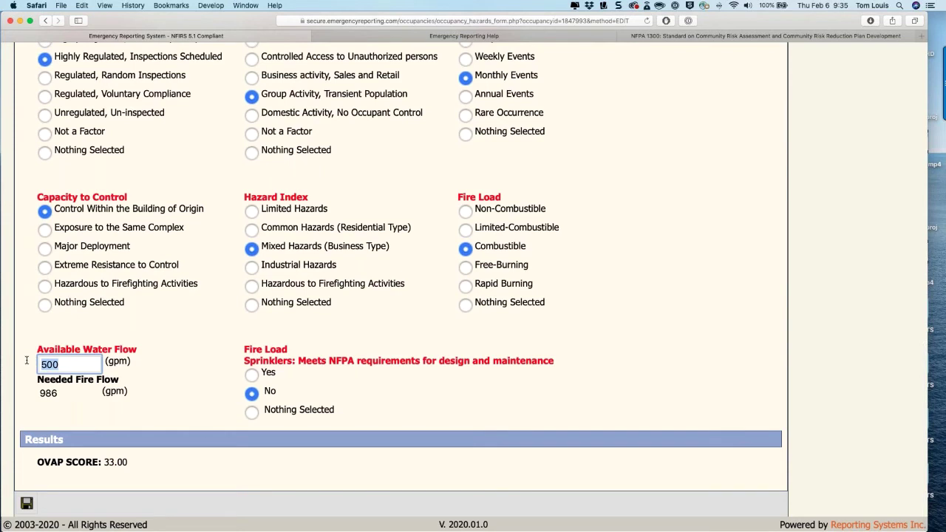
{"action": "type", "text": "1000"}
{"action": "key", "text": "Tab"}
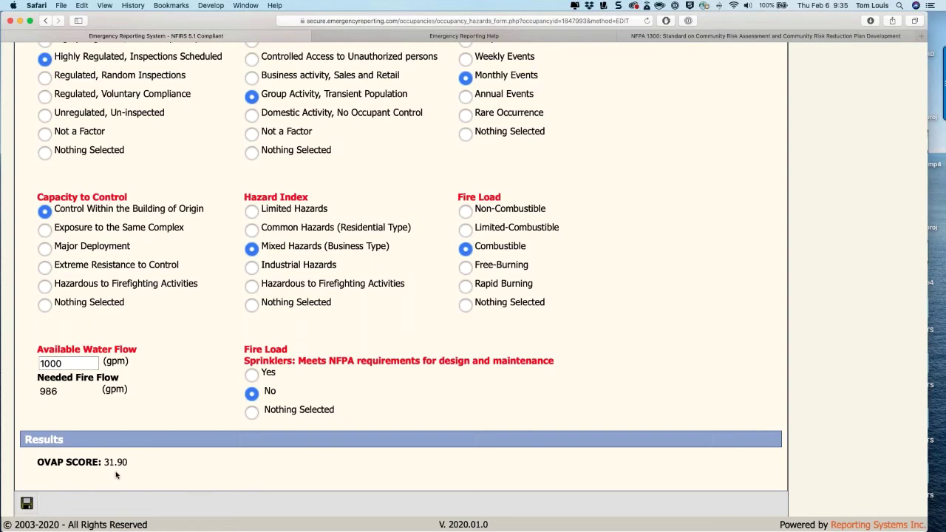
{"action": "scroll", "coordinate": [572, 217], "scroll_direction": "up", "scroll_amount": 2}
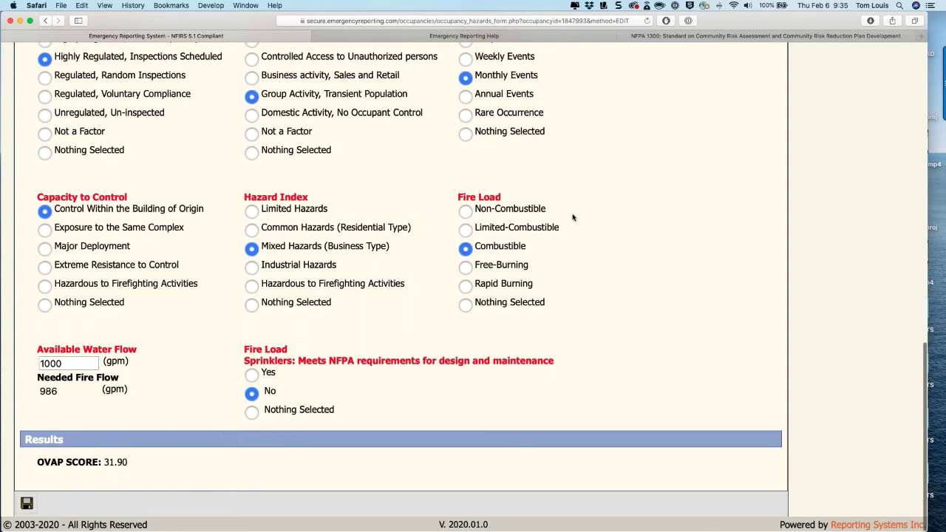
{"action": "scroll", "coordinate": [517, 147], "scroll_direction": "up", "scroll_amount": 3}
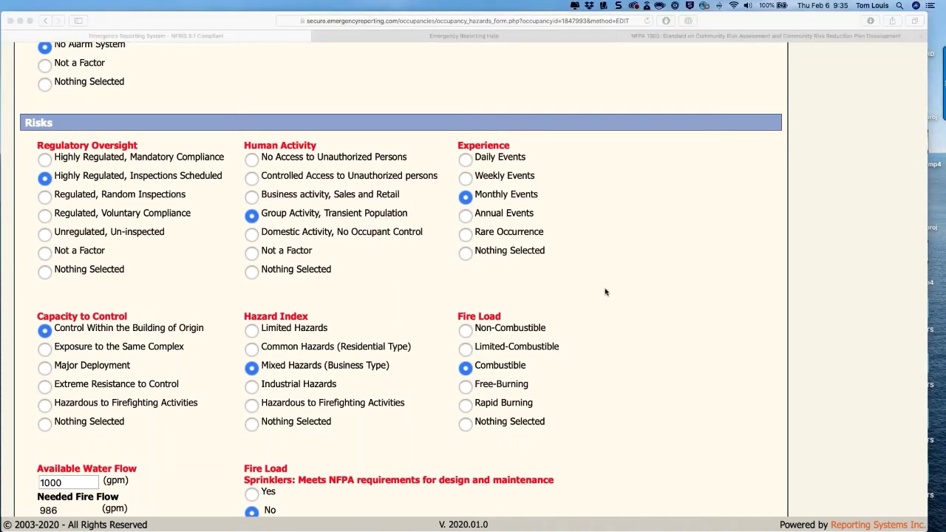
{"action": "scroll", "coordinate": [604, 292], "scroll_direction": "up", "scroll_amount": 15}
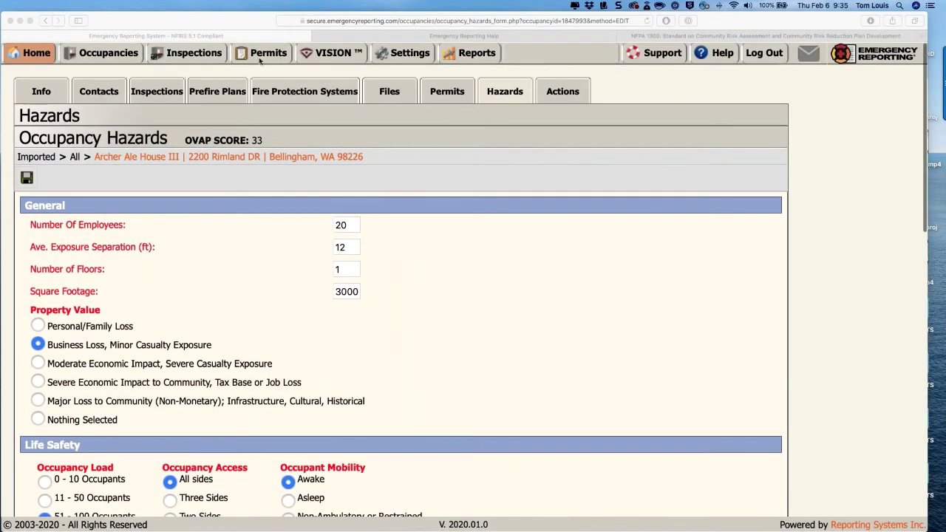
- View the Prefire Plans tab's Fire Zone districts, leaving Fire Zone at Nothing Selected
{"action": "left_click", "coordinate": [213, 93]}
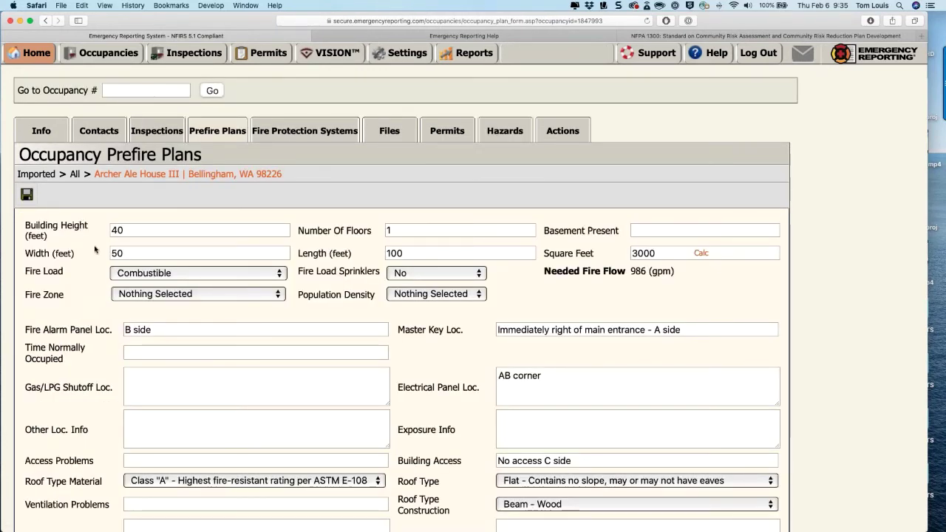
{"action": "scroll", "coordinate": [157, 158], "scroll_direction": "down", "scroll_amount": 2}
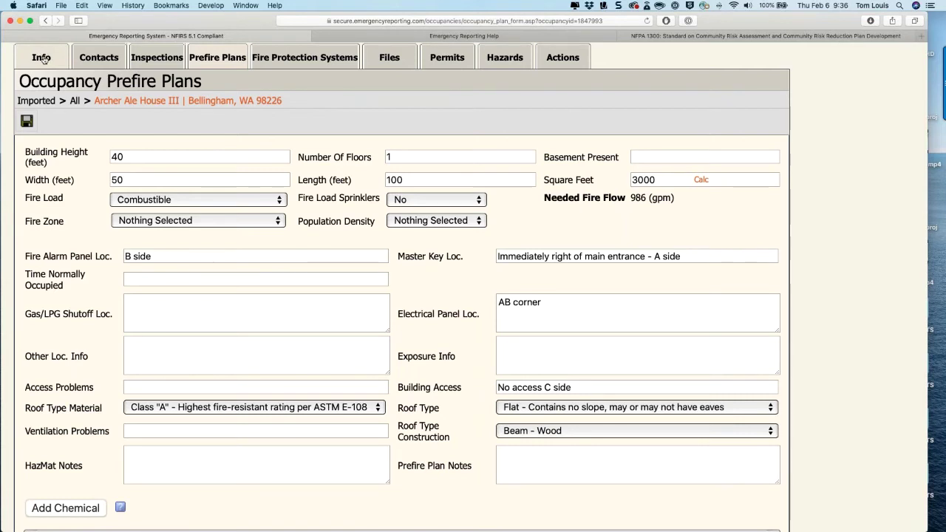
{"action": "left_click", "coordinate": [168, 223]}
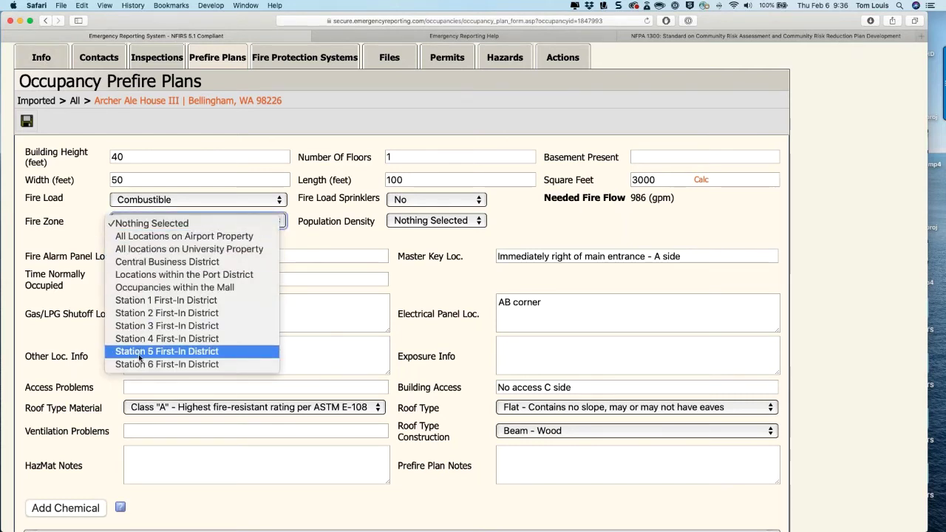
{"action": "left_click", "coordinate": [76, 227]}
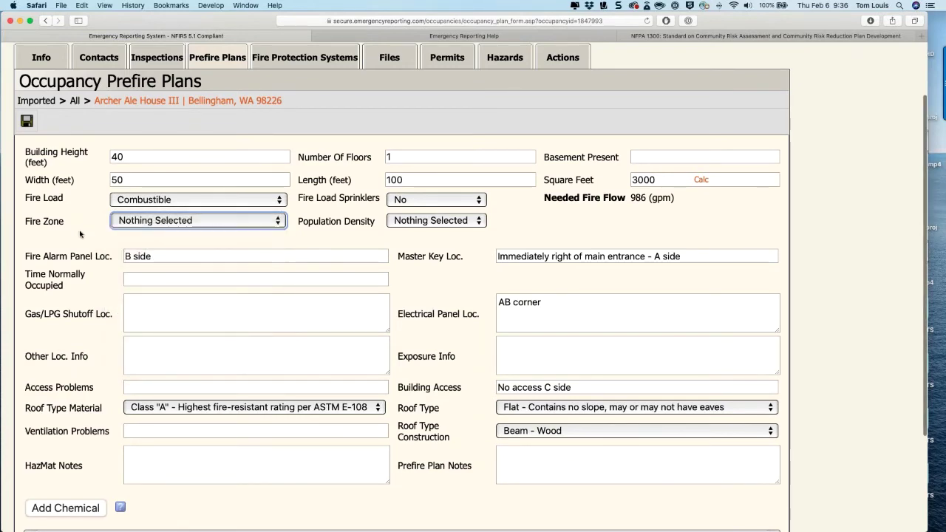
{"action": "scroll", "coordinate": [78, 230], "scroll_direction": "down", "scroll_amount": 1}
{"action": "scroll", "coordinate": [80, 234], "scroll_direction": "up", "scroll_amount": 1}
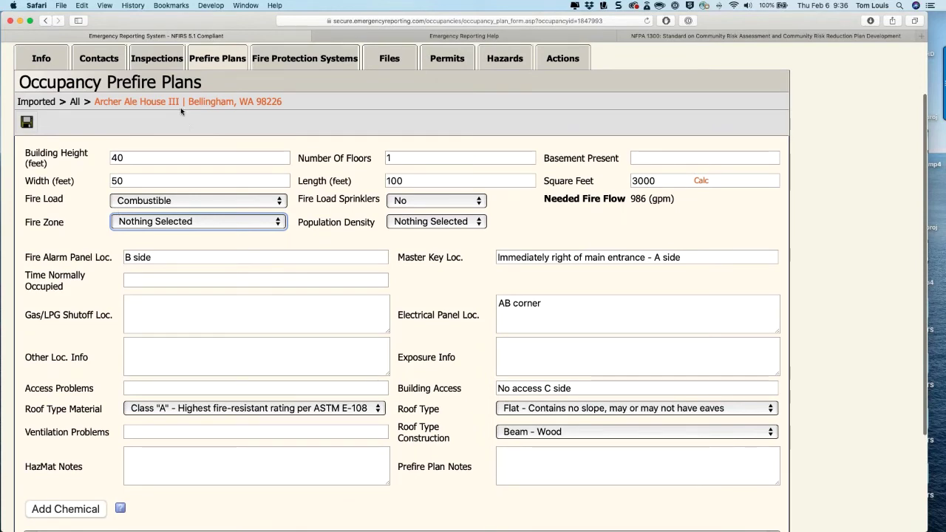
{"action": "left_click", "coordinate": [157, 59]}
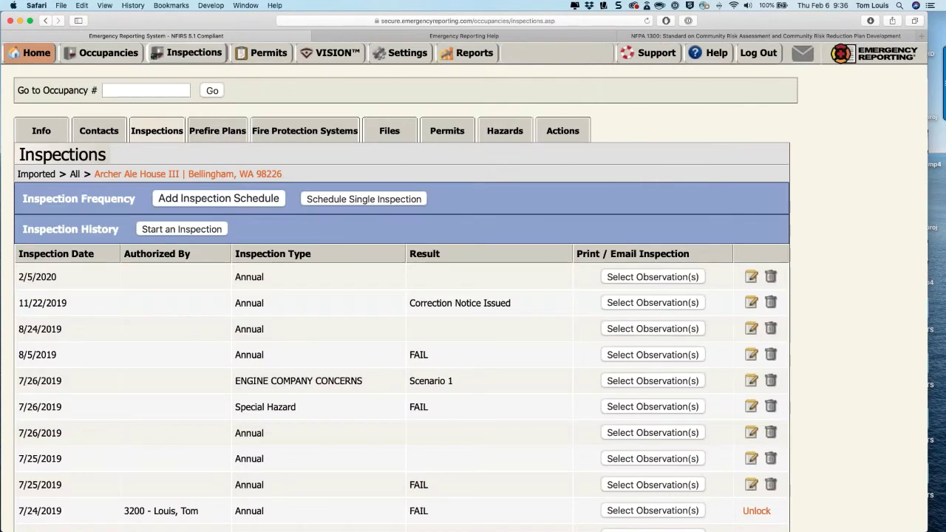
- Scroll Archer Ale House III's inspection history, including the FAIL results and 11/22/2019 Correction Notice
{"action": "scroll", "coordinate": [214, 286], "scroll_direction": "down", "scroll_amount": 4}
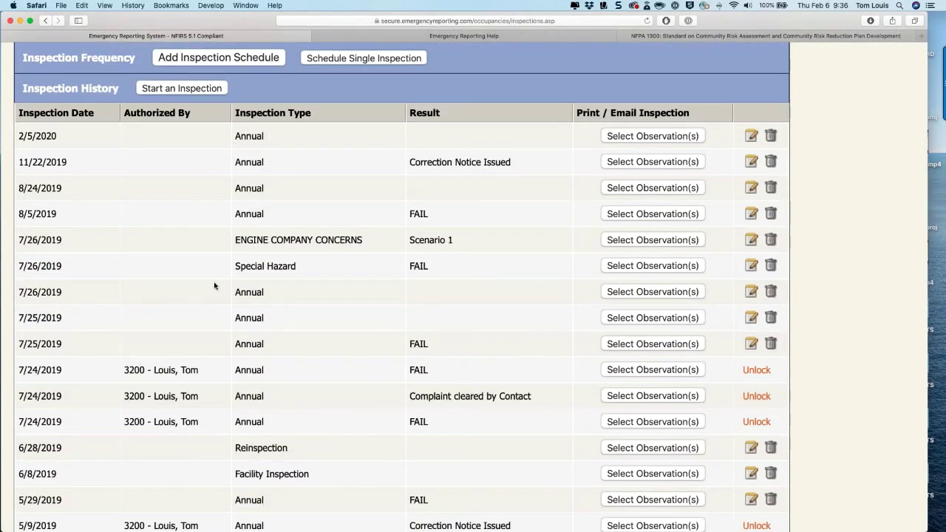
{"action": "scroll", "coordinate": [214, 286], "scroll_direction": "up", "scroll_amount": 1}
{"action": "scroll", "coordinate": [214, 286], "scroll_direction": "up", "scroll_amount": 1}
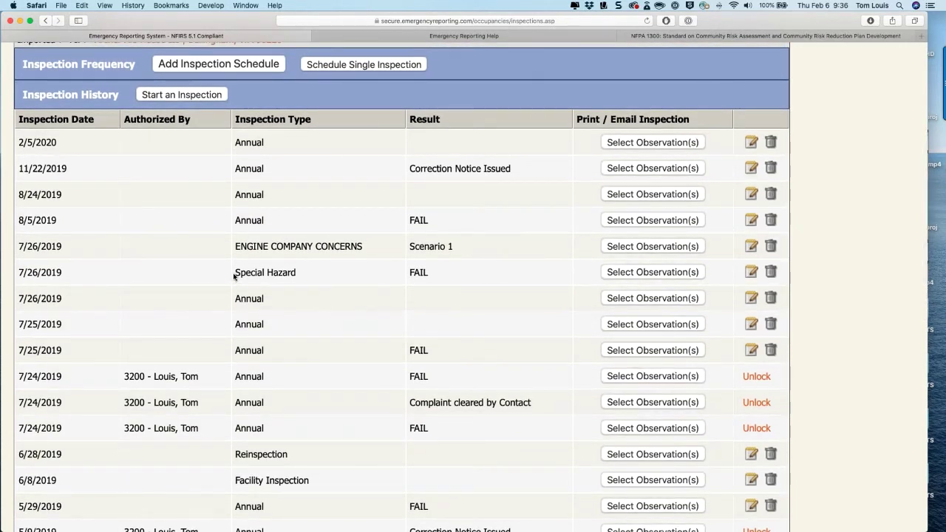
{"action": "scroll", "coordinate": [234, 274], "scroll_direction": "up", "scroll_amount": 3}
{"action": "scroll", "coordinate": [374, 231], "scroll_direction": "up", "scroll_amount": 2}
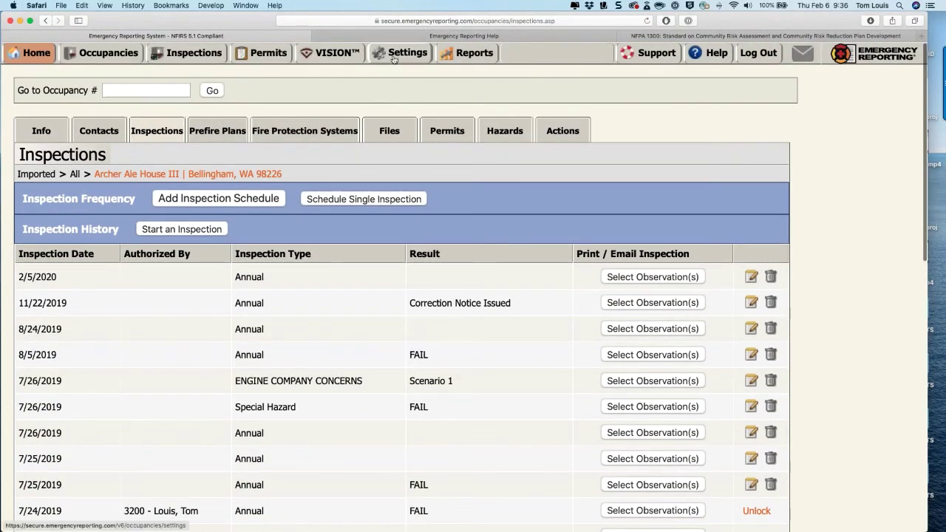
- Review the Inspection Question Observation Values list: PASS, VIOLATION and the Violation Corrected entries
{"action": "left_click", "coordinate": [400, 53]}
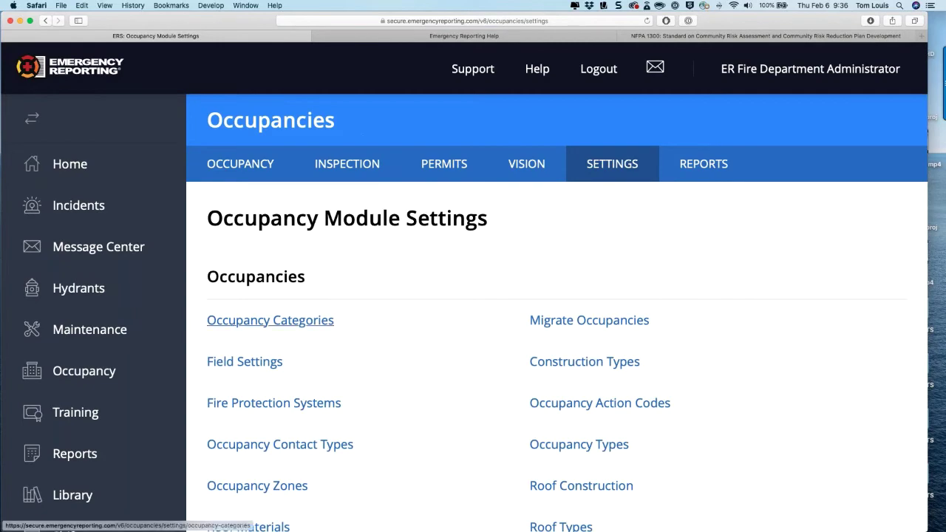
{"action": "scroll", "coordinate": [273, 320], "scroll_direction": "down", "scroll_amount": 10}
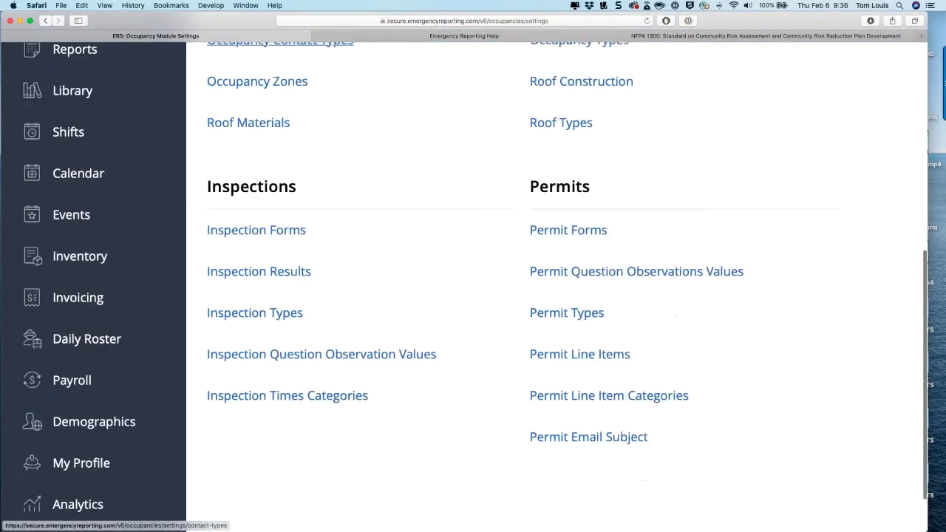
{"action": "left_click", "coordinate": [321, 353]}
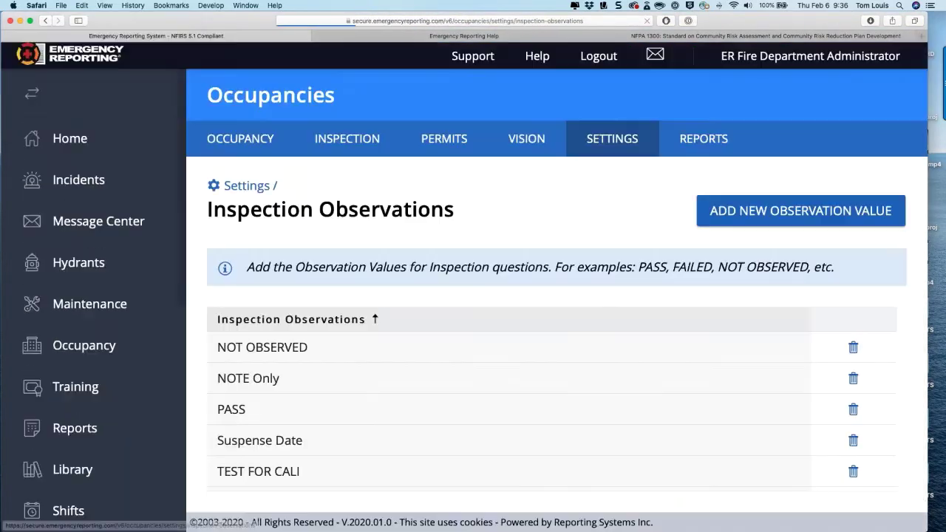
{"action": "scroll", "coordinate": [327, 353], "scroll_direction": "down", "scroll_amount": 10}
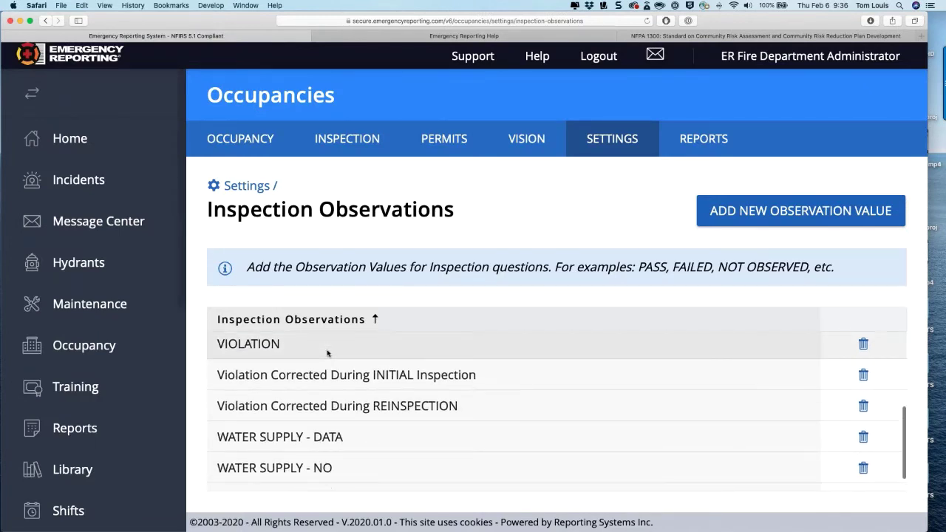
{"action": "scroll", "coordinate": [328, 353], "scroll_direction": "up", "scroll_amount": 3}
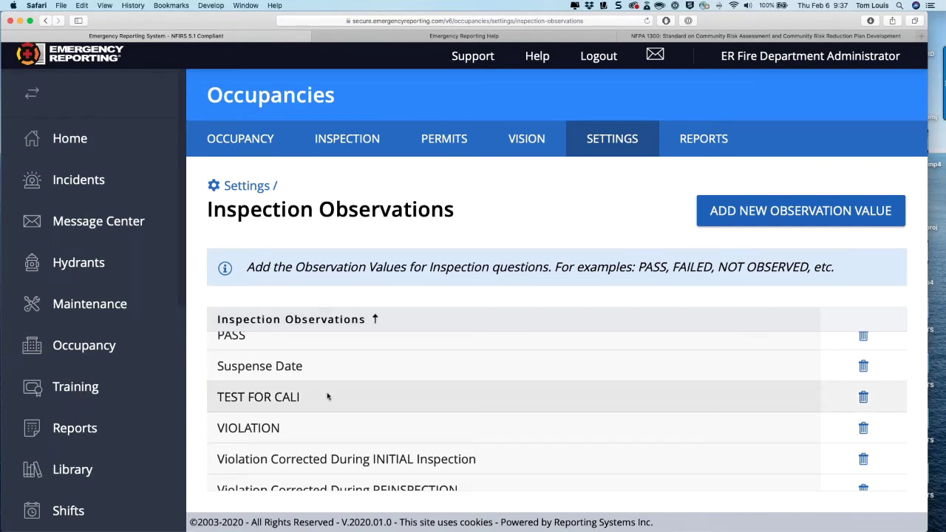
{"action": "scroll", "coordinate": [322, 425], "scroll_direction": "down", "scroll_amount": 3}
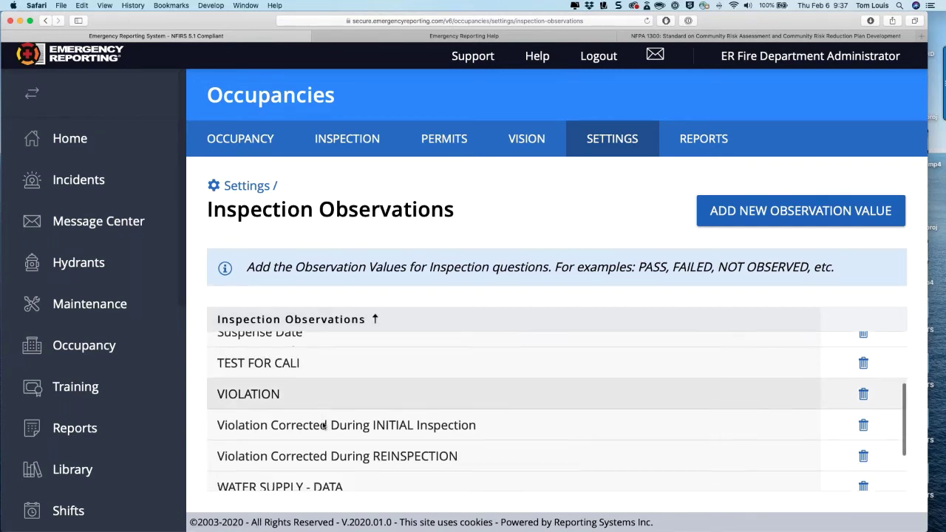
{"action": "scroll", "coordinate": [323, 425], "scroll_direction": "down", "scroll_amount": 3}
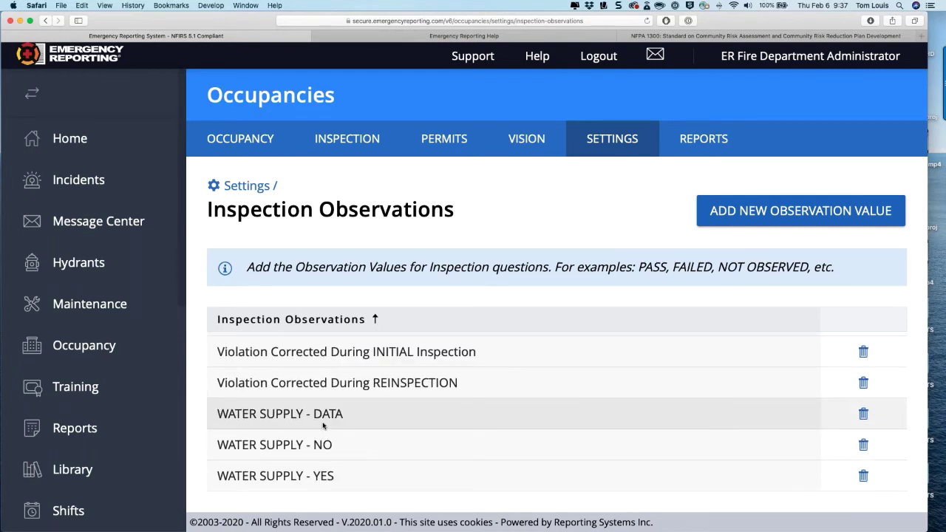
{"action": "scroll", "coordinate": [323, 425], "scroll_direction": "up", "scroll_amount": 2}
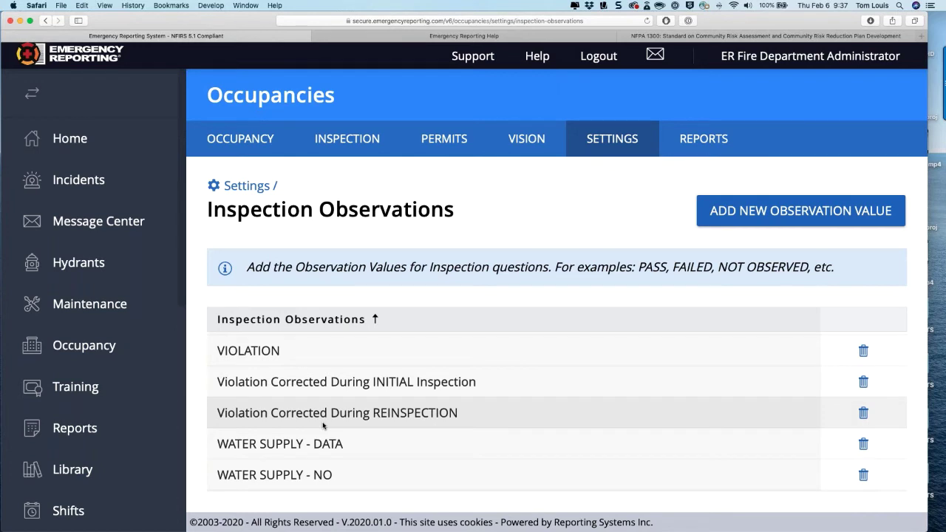
{"action": "scroll", "coordinate": [323, 425], "scroll_direction": "up", "scroll_amount": 3}
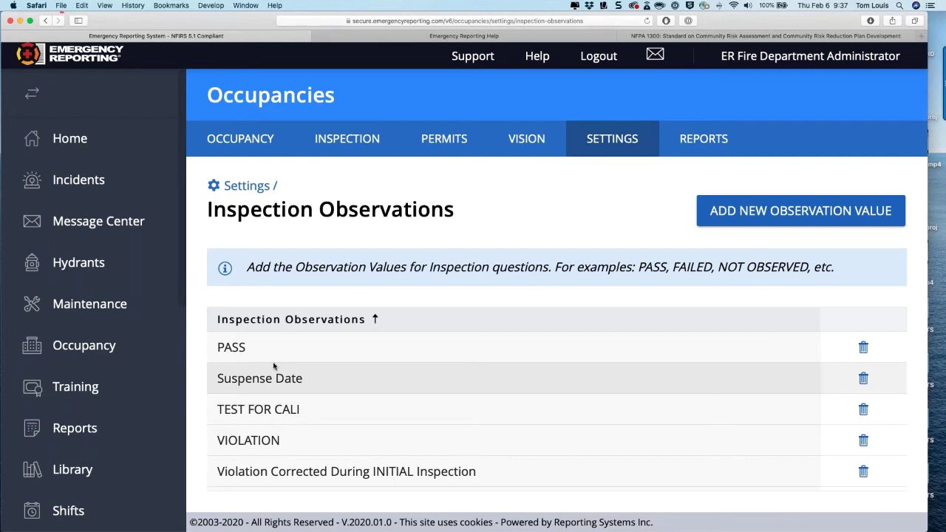
{"action": "scroll", "coordinate": [273, 366], "scroll_direction": "down", "scroll_amount": 1}
{"action": "scroll", "coordinate": [273, 366], "scroll_direction": "up", "scroll_amount": 2}
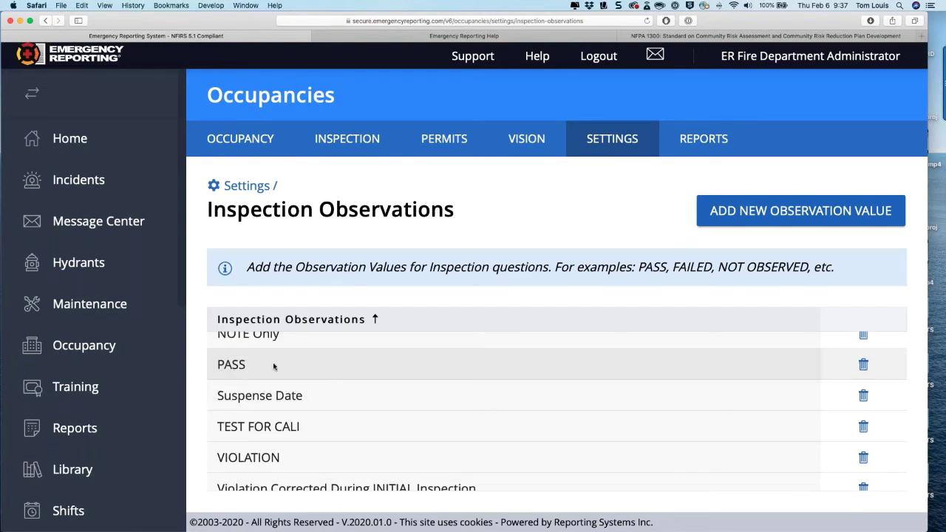
{"action": "scroll", "coordinate": [299, 427], "scroll_direction": "down", "scroll_amount": 2}
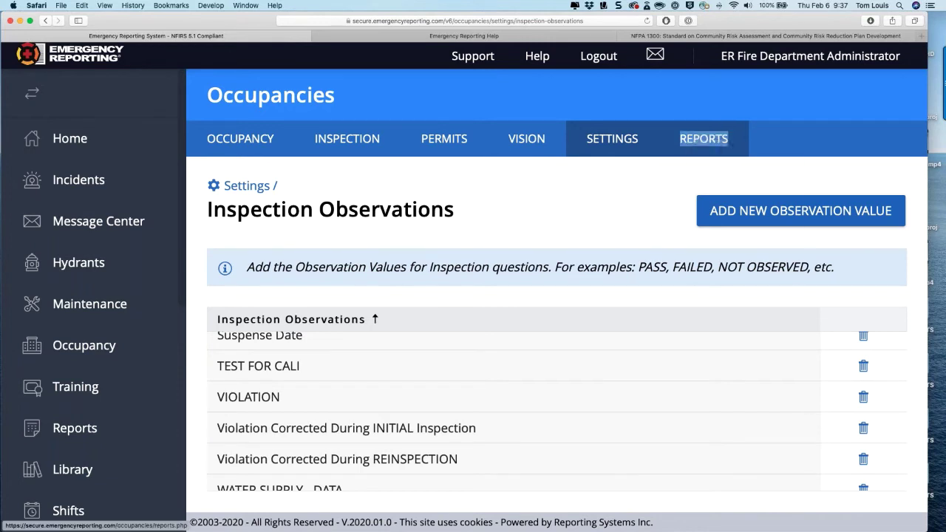
- Search the occupancy reports in a new tab for 'vioal', then return to Inspection Observations
{"action": "right_click", "coordinate": [704, 148]}
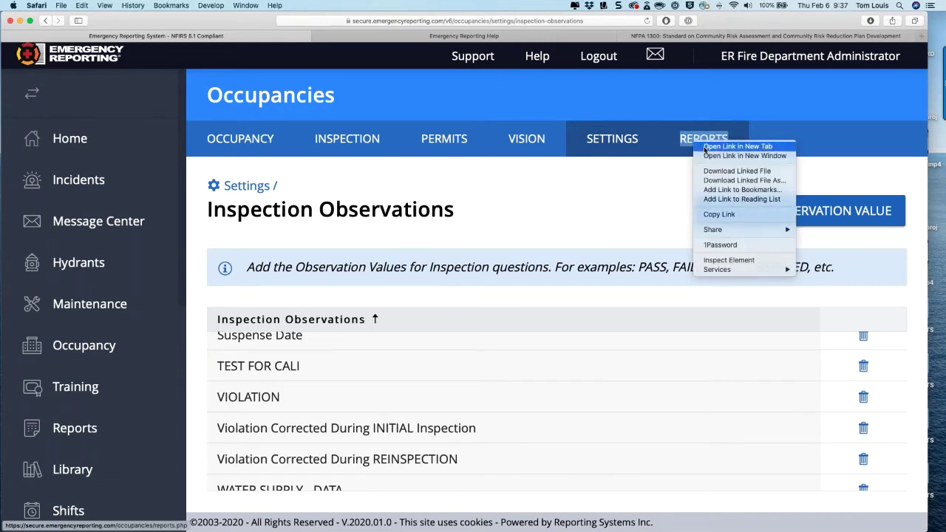
{"action": "left_click", "coordinate": [741, 198]}
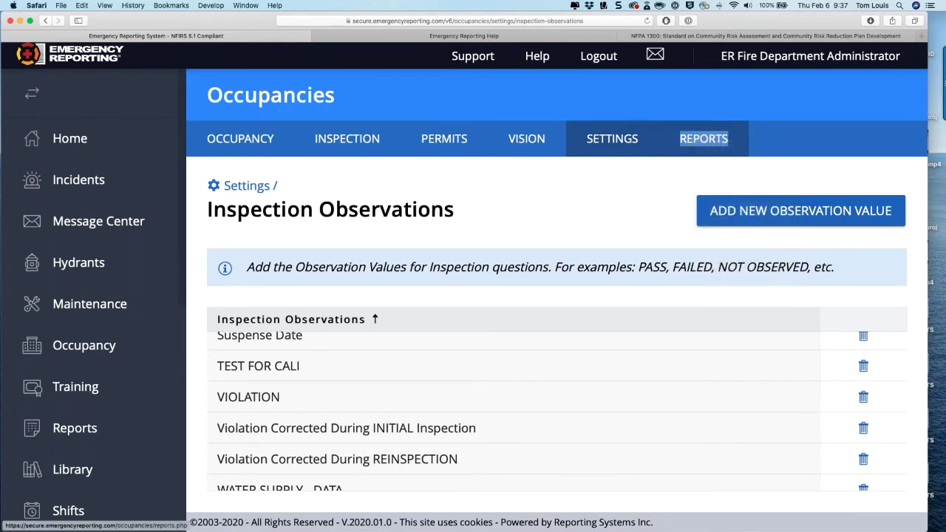
{"action": "key", "text": "super+shift+bracketright"}
{"action": "key", "text": "super+f"}
{"action": "type", "text": "vio"}
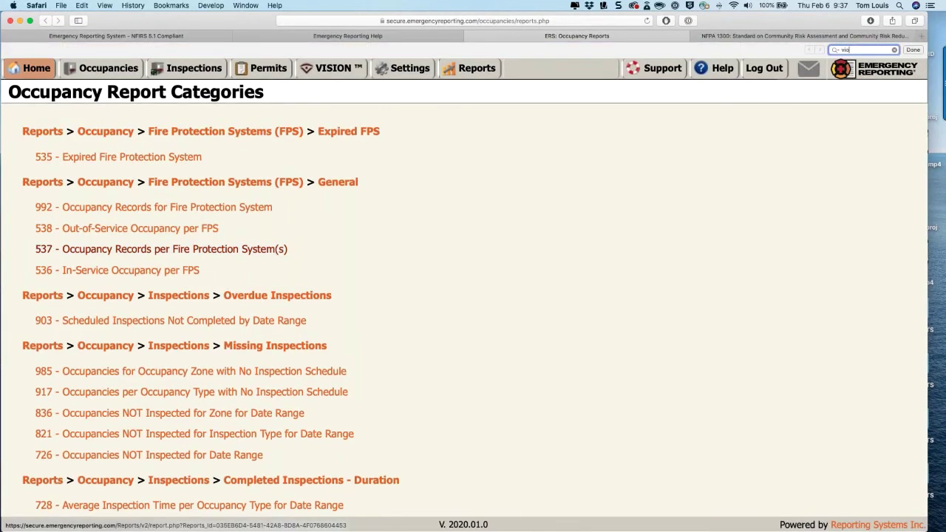
{"action": "type", "text": "a"}
{"action": "type", "text": "l"}
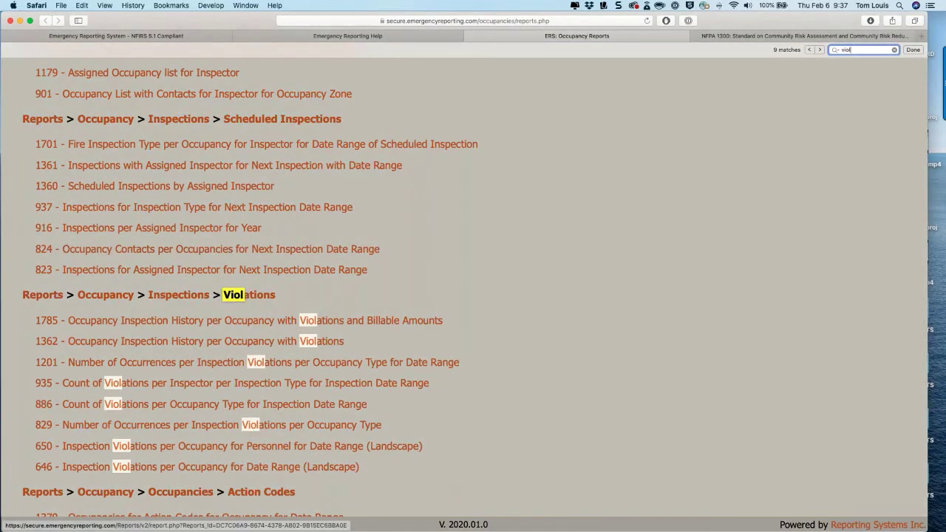
{"action": "scroll", "coordinate": [322, 318], "scroll_direction": "down", "scroll_amount": 5}
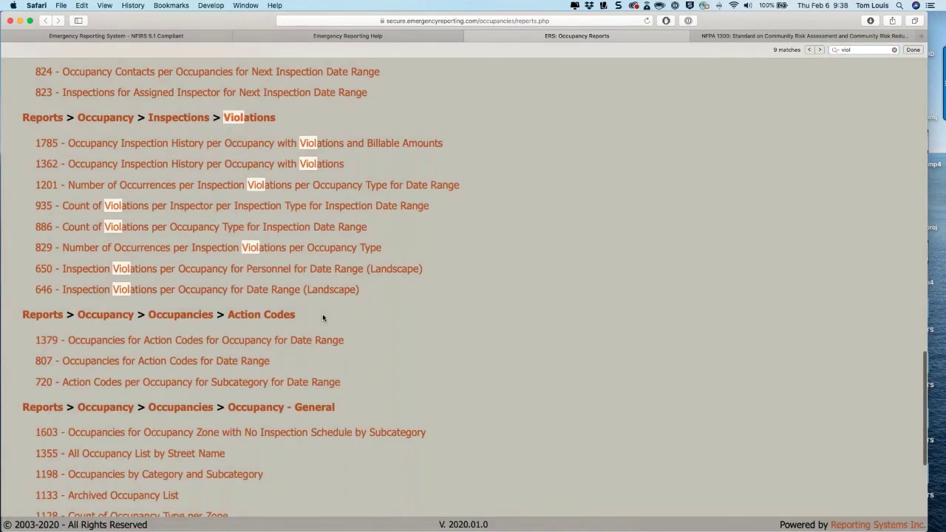
{"action": "left_click", "coordinate": [322, 317]}
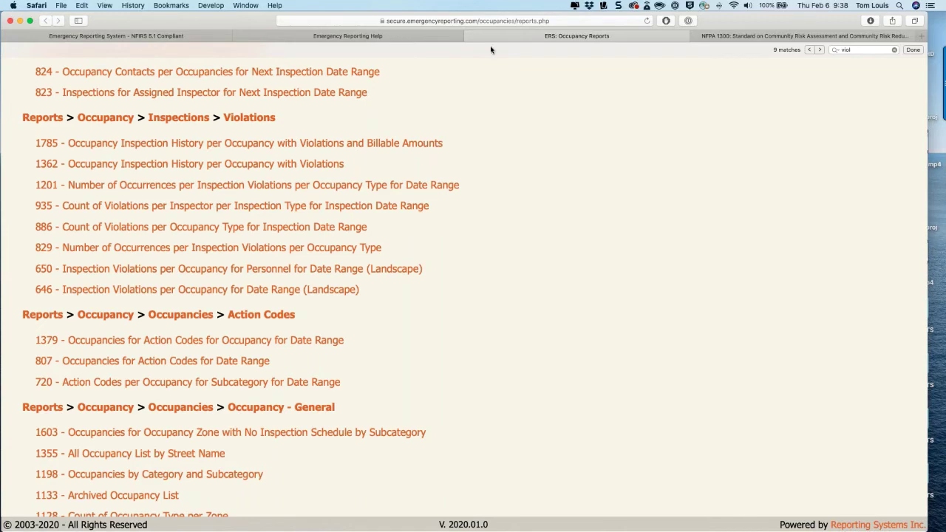
{"action": "left_click", "coordinate": [167, 40]}
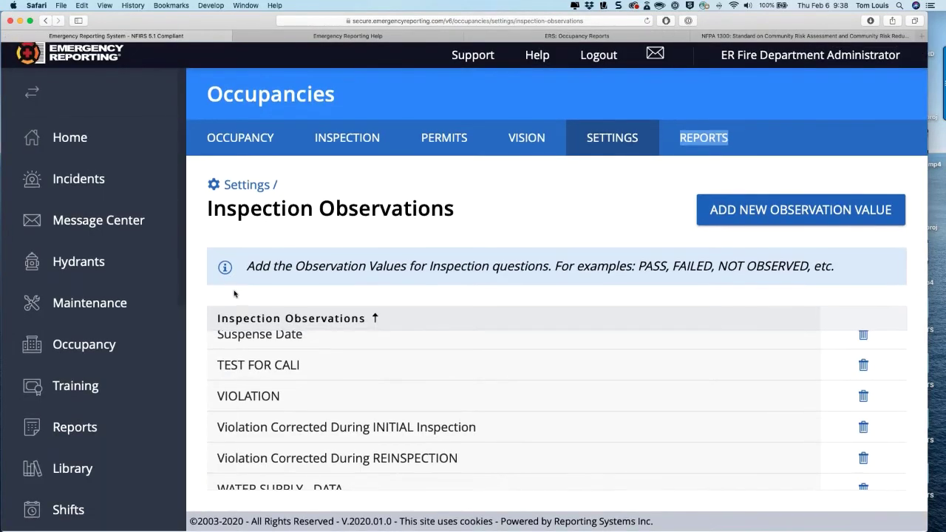
- Review the Inspection Results settings values such as Citation Issued and FAIL, then return to inspection history
{"action": "left_click", "coordinate": [45, 21]}
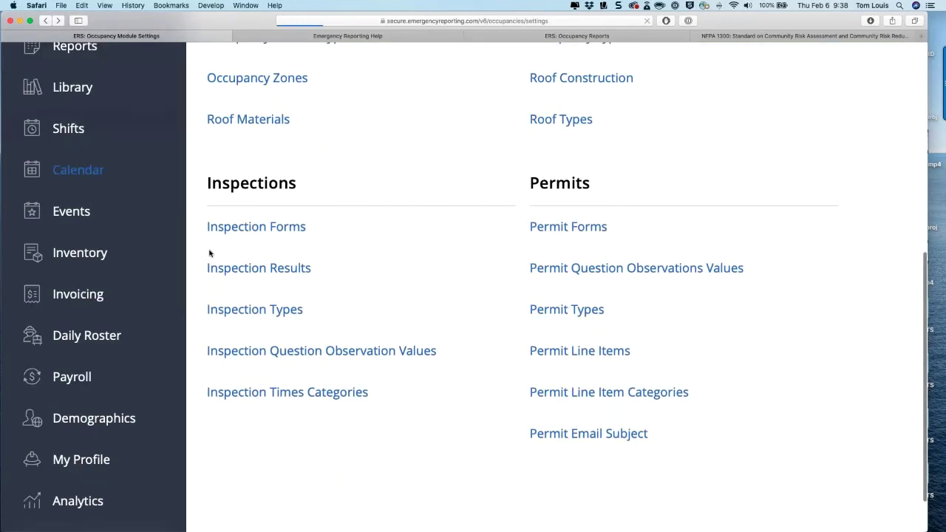
{"action": "left_click", "coordinate": [243, 268]}
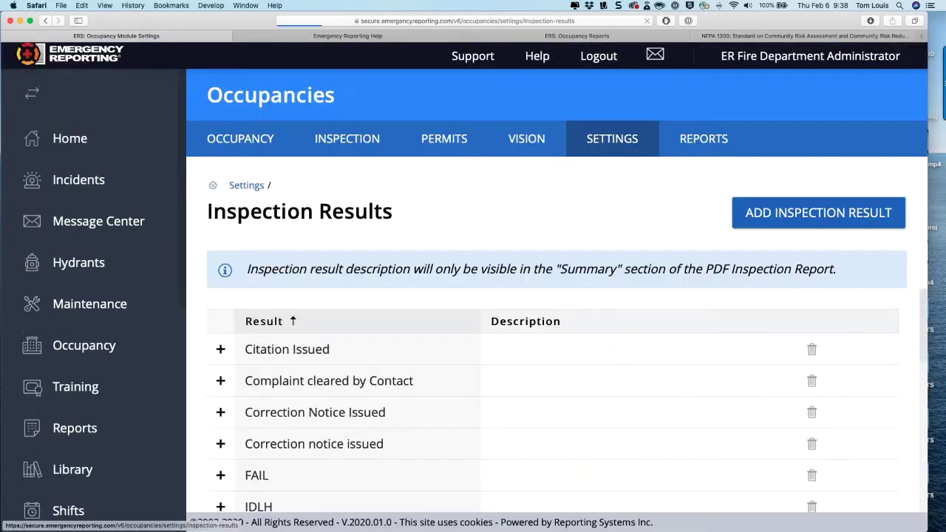
{"action": "scroll", "coordinate": [260, 336], "scroll_direction": "down", "scroll_amount": 3}
{"action": "scroll", "coordinate": [260, 336], "scroll_direction": "down", "scroll_amount": 3}
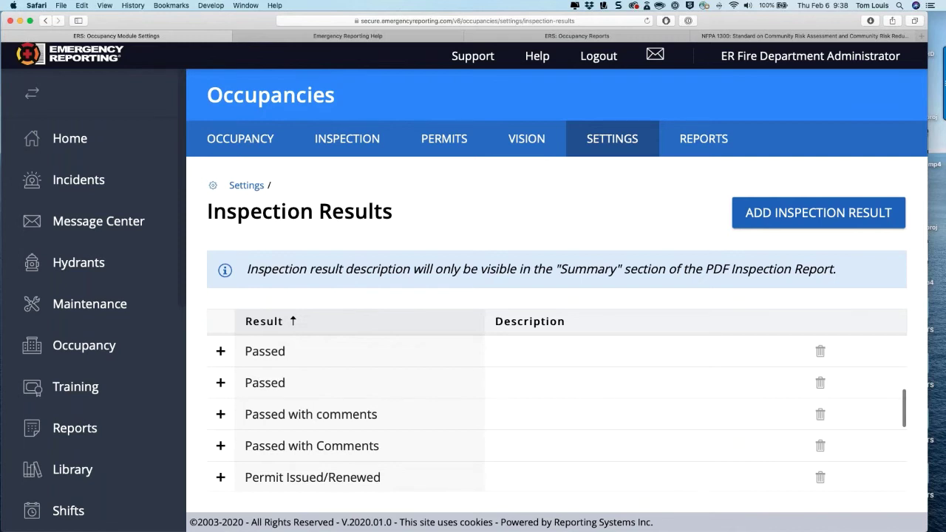
{"action": "scroll", "coordinate": [556, 406], "scroll_direction": "down", "scroll_amount": 1}
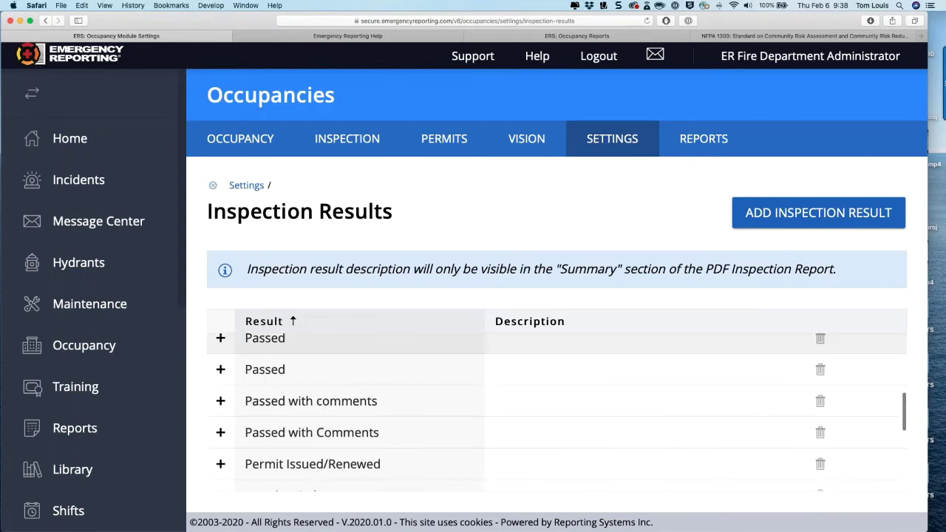
{"action": "scroll", "coordinate": [557, 406], "scroll_direction": "up", "scroll_amount": 5}
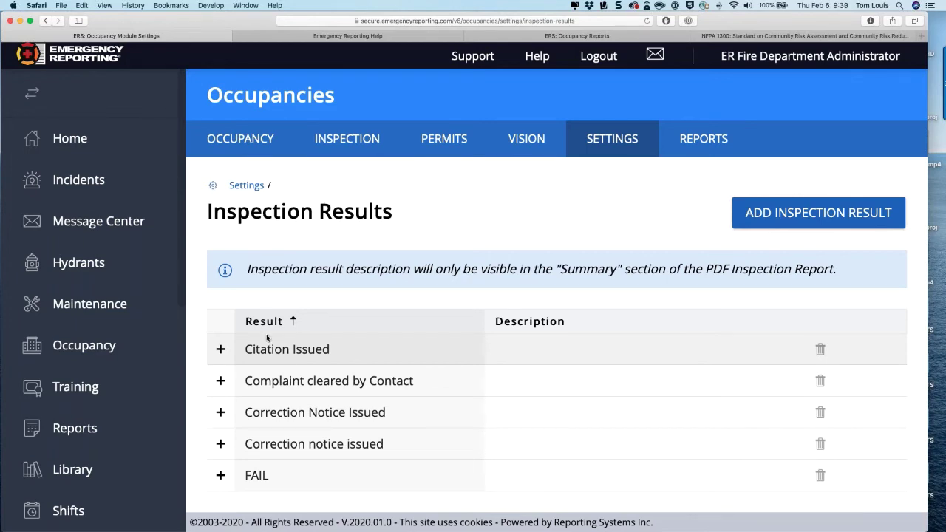
{"action": "left_click", "coordinate": [47, 21]}
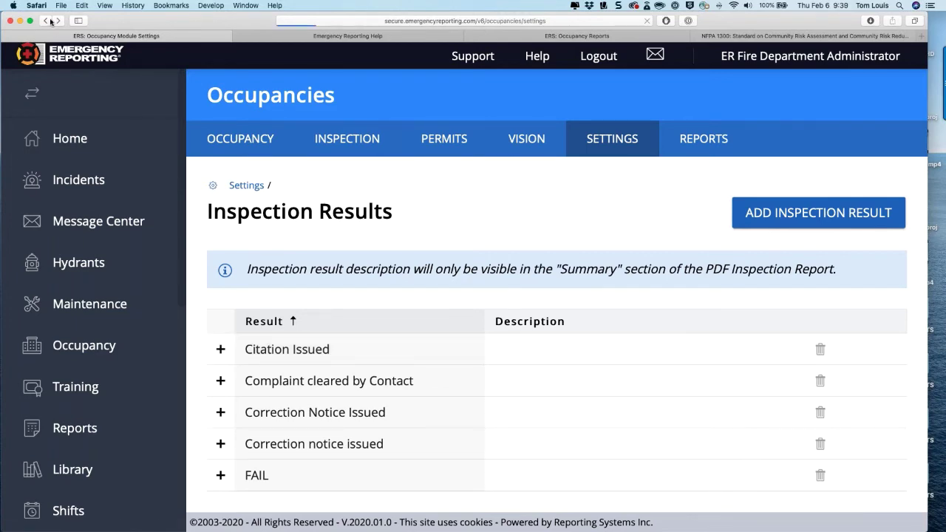
{"action": "left_click", "coordinate": [49, 21]}
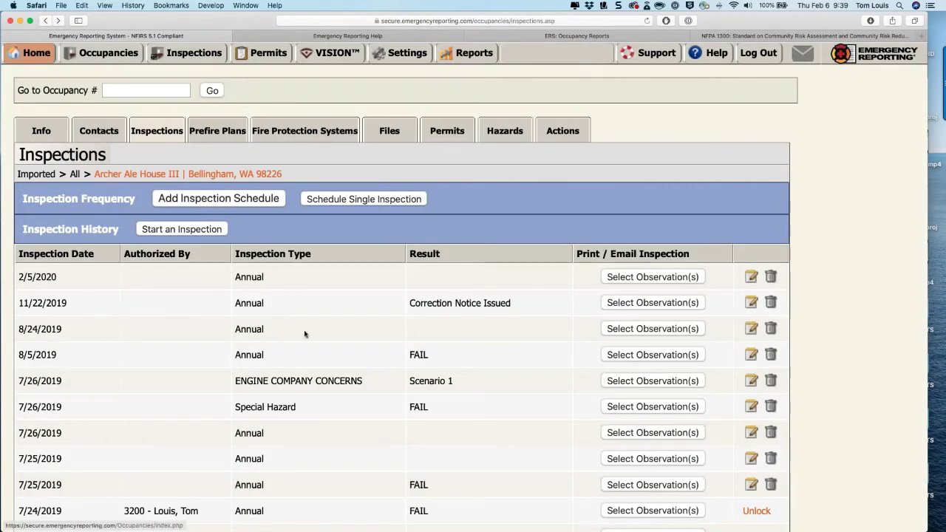
- From Start an Inspection, open Settings > Inspection Results listing Citation Issued and FAIL
{"action": "left_click", "coordinate": [183, 228]}
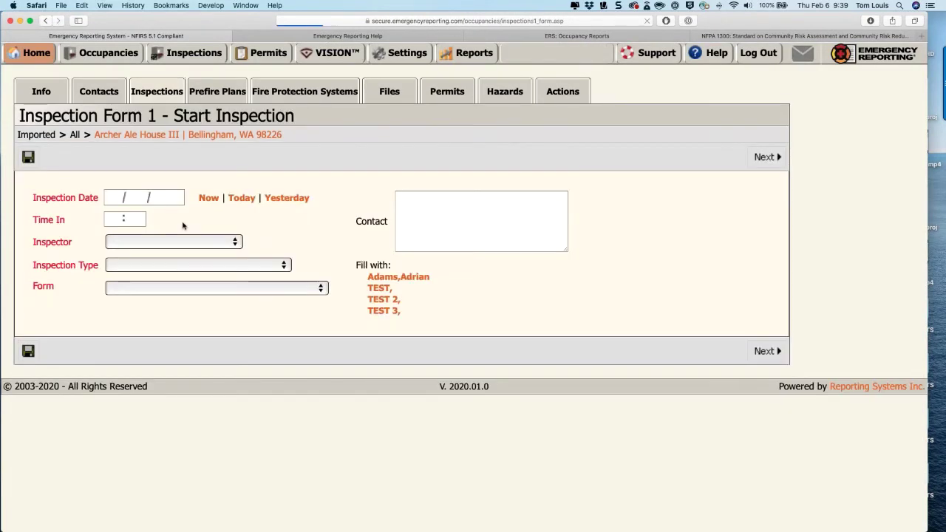
{"action": "left_click", "coordinate": [406, 53]}
{"action": "scroll", "coordinate": [260, 342], "scroll_direction": "down", "scroll_amount": 5}
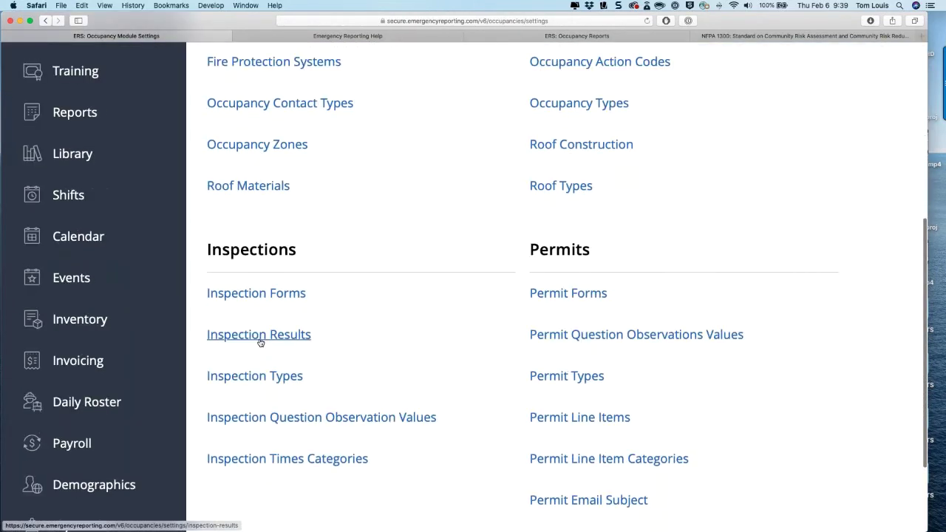
{"action": "left_click", "coordinate": [259, 336]}
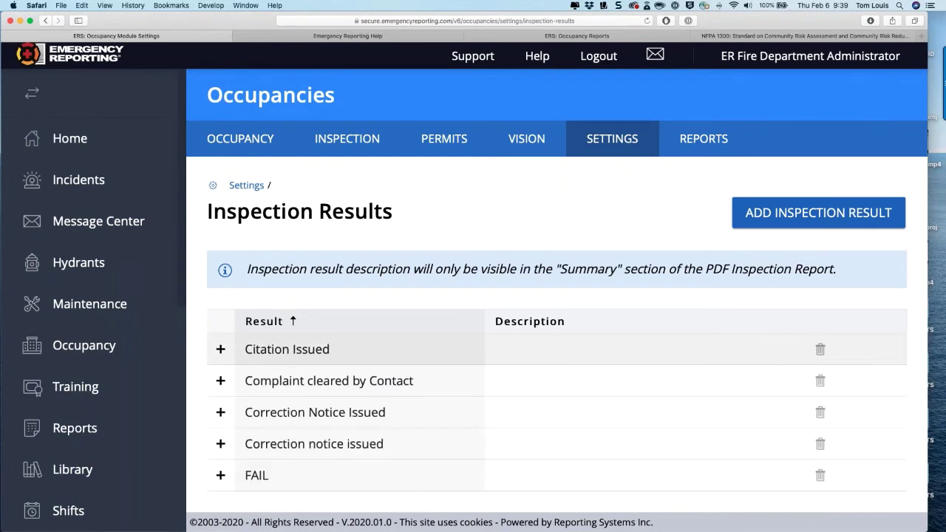
{"action": "double_click", "coordinate": [312, 347]}
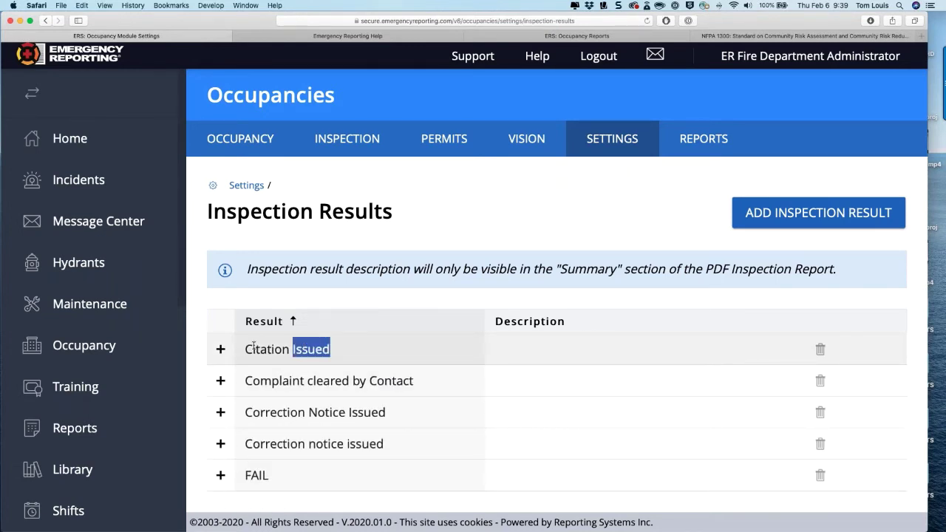
- Set Citation Issued to disallow follow up while still requiring reinspection, and submit
{"action": "left_click", "coordinate": [222, 348]}
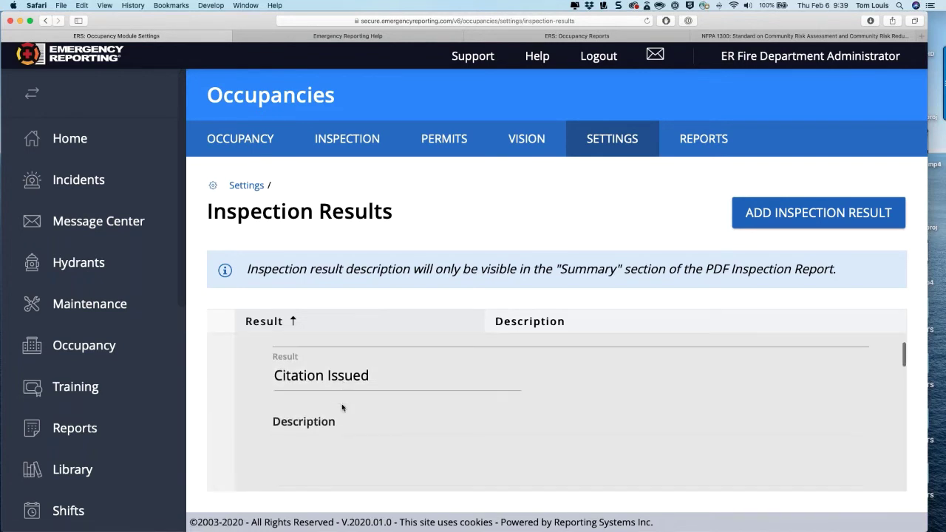
{"action": "scroll", "coordinate": [342, 407], "scroll_direction": "down", "scroll_amount": 3}
{"action": "scroll", "coordinate": [342, 407], "scroll_direction": "up", "scroll_amount": 1}
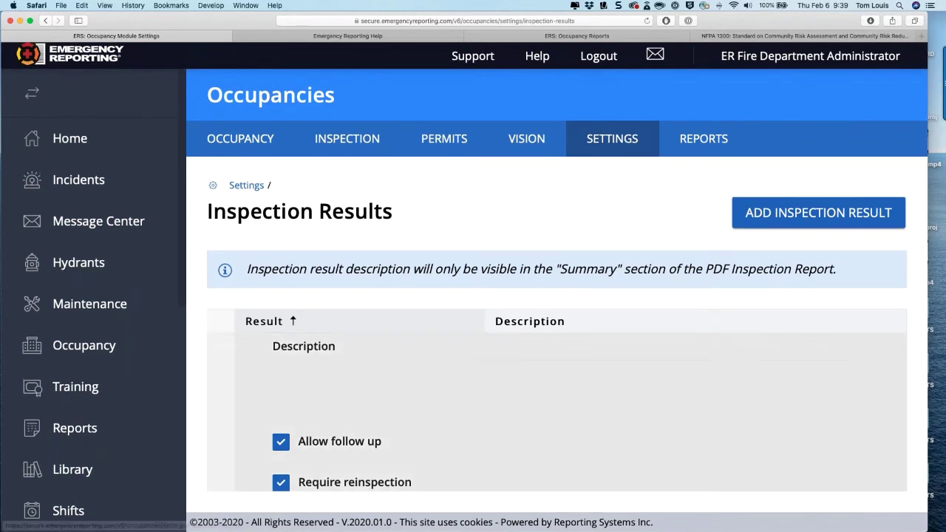
{"action": "scroll", "coordinate": [239, 380], "scroll_direction": "up", "scroll_amount": 2}
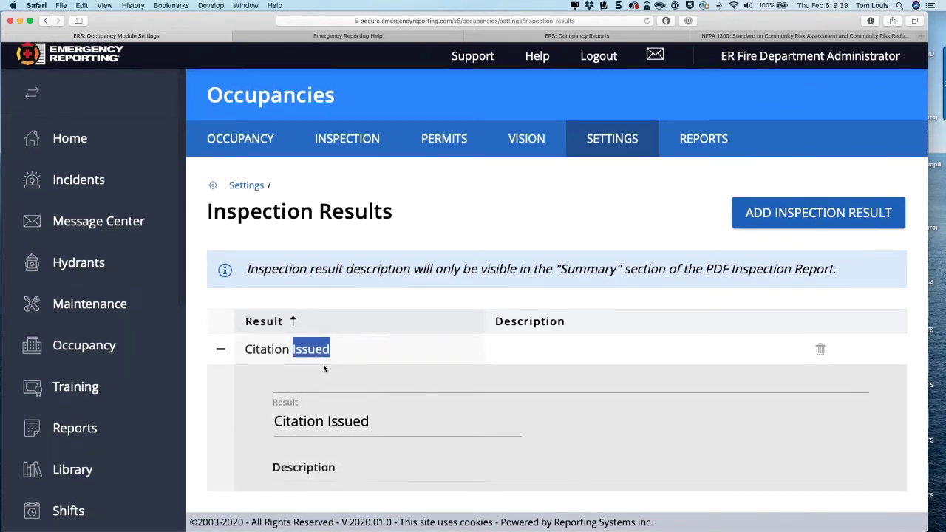
{"action": "scroll", "coordinate": [323, 368], "scroll_direction": "down", "scroll_amount": 5}
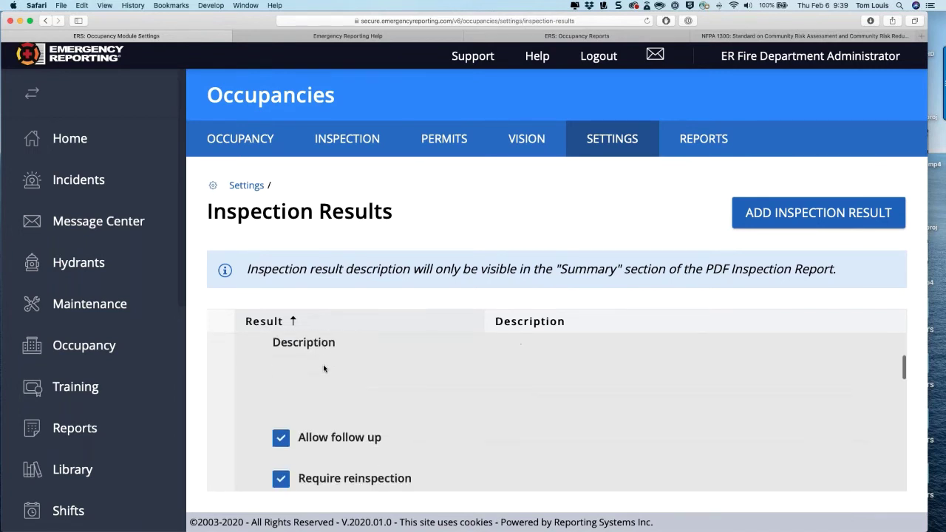
{"action": "left_click", "coordinate": [284, 388]}
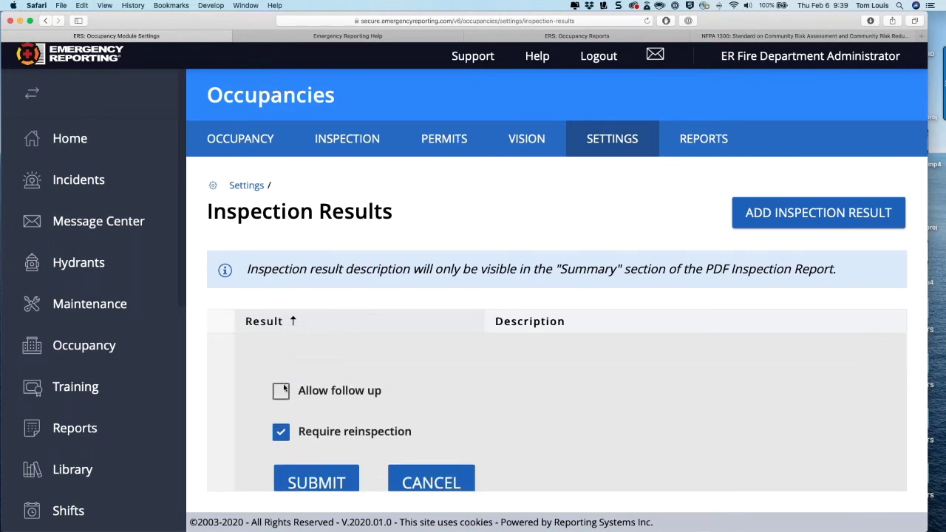
{"action": "scroll", "coordinate": [317, 408], "scroll_direction": "down", "scroll_amount": 1}
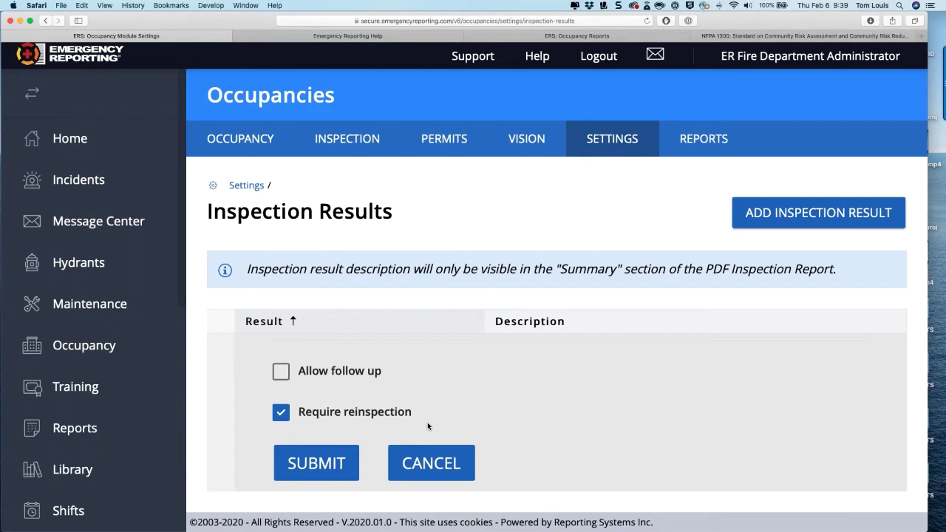
{"action": "left_click", "coordinate": [280, 373]}
{"action": "left_click", "coordinate": [282, 415]}
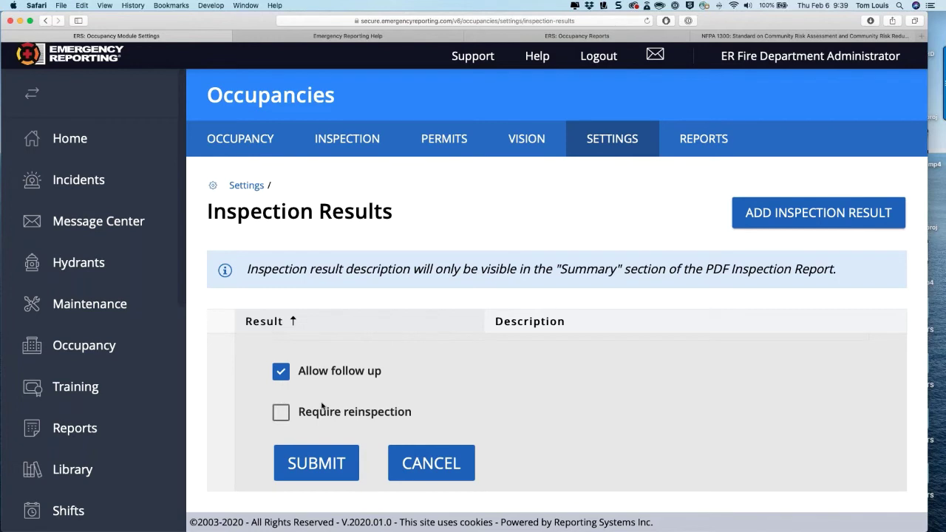
{"action": "left_click", "coordinate": [282, 414]}
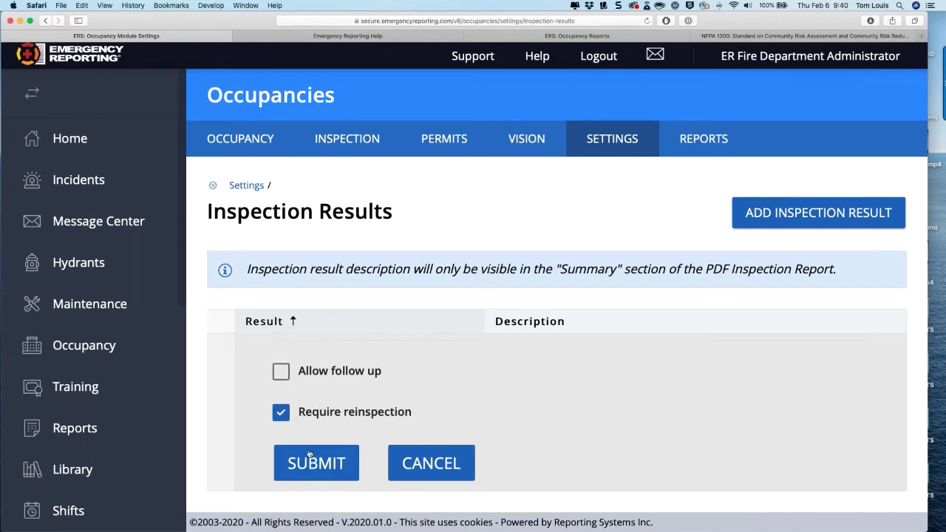
{"action": "scroll", "coordinate": [311, 455], "scroll_direction": "up", "scroll_amount": 3}
{"action": "scroll", "coordinate": [309, 452], "scroll_direction": "down", "scroll_amount": 5}
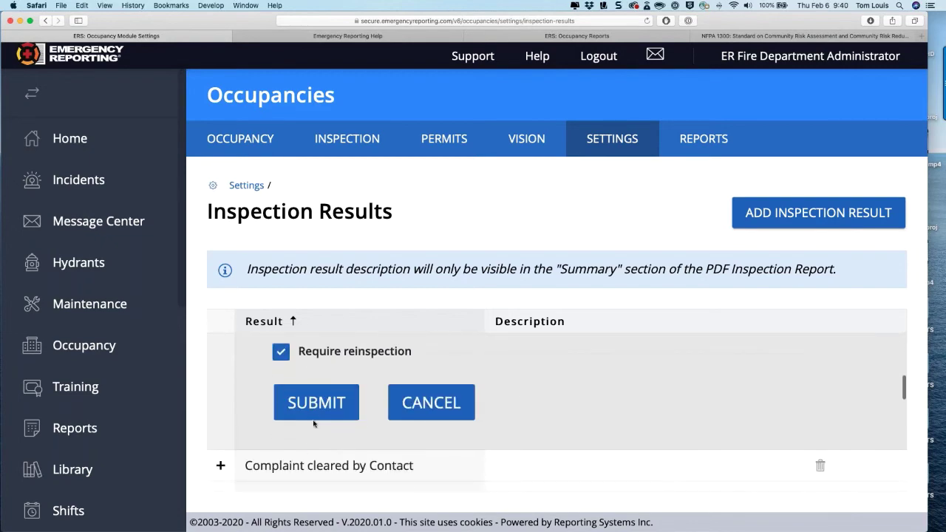
{"action": "left_click", "coordinate": [315, 403]}
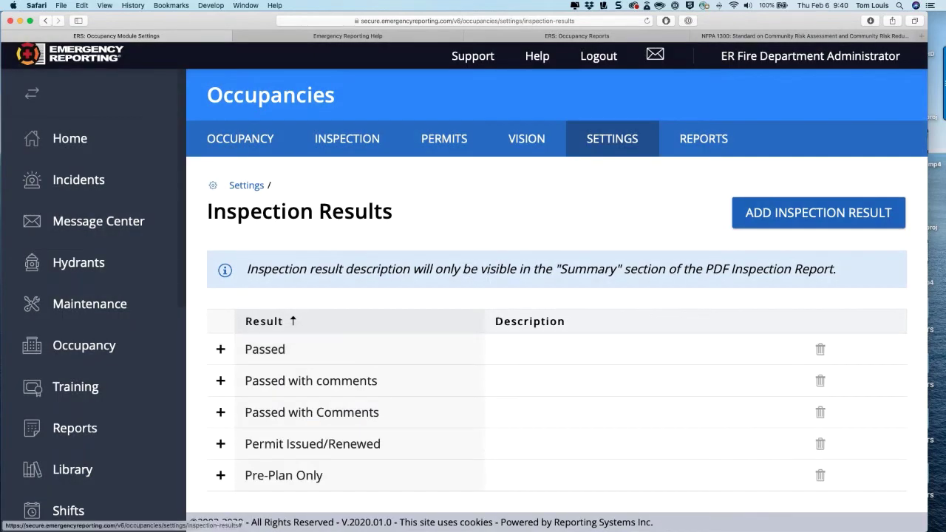
- Begin Archer Ale House III's inspection dated today (02/06/2020) at 09:00
{"action": "left_click", "coordinate": [240, 138]}
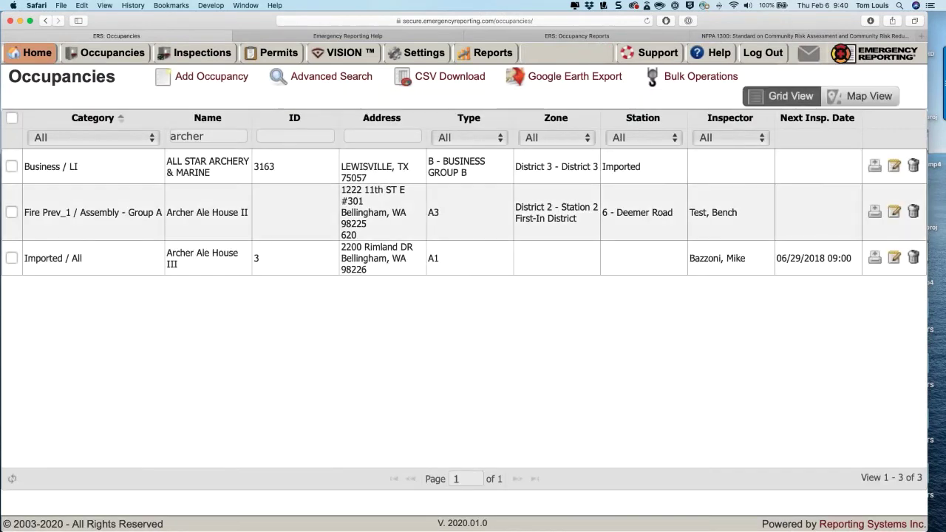
{"action": "left_click", "coordinate": [201, 258]}
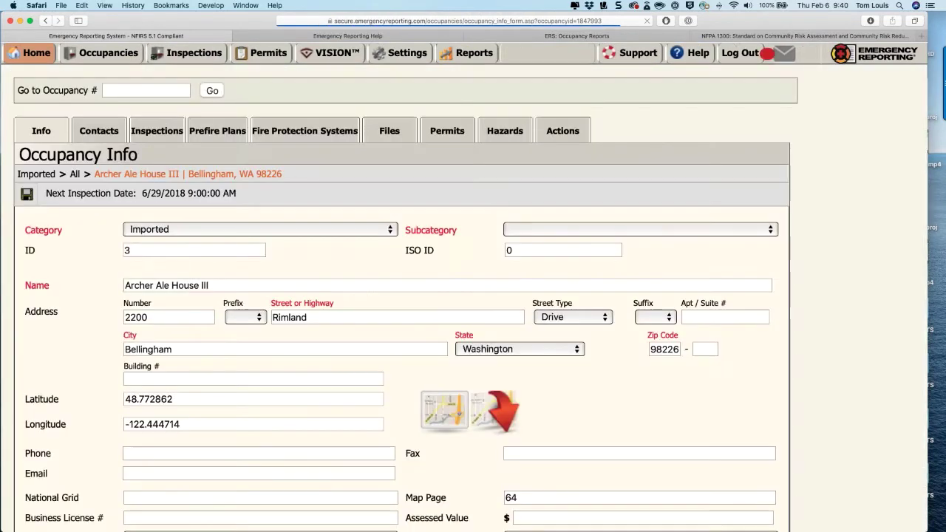
{"action": "left_click", "coordinate": [157, 131]}
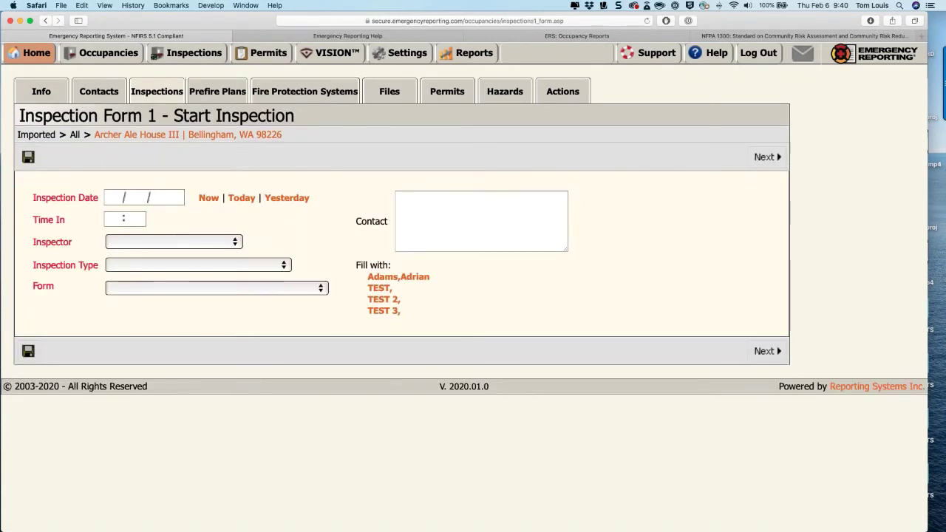
{"action": "left_click", "coordinate": [206, 198]}
{"action": "left_click", "coordinate": [111, 222]}
{"action": "type", "text": "0900"}
{"action": "key", "text": "Tab"}
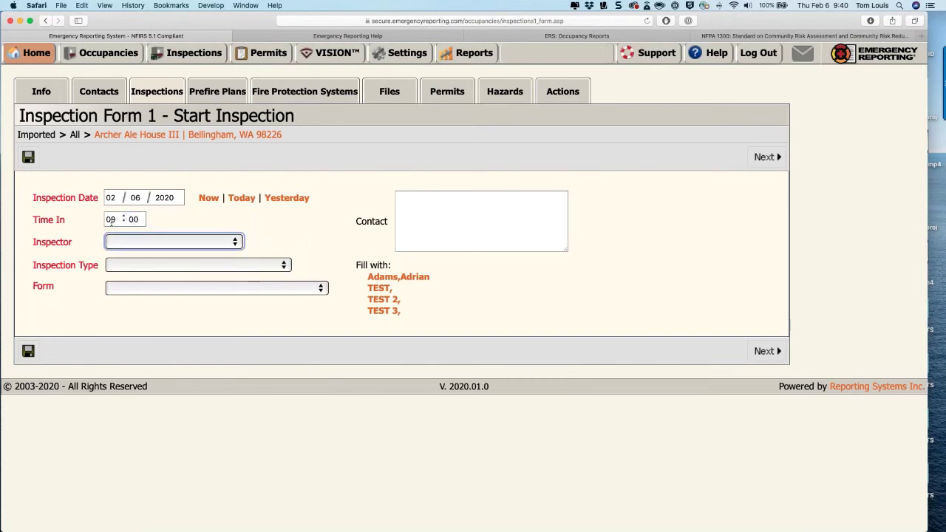
- Choose an inspector, set Inspection Type and Form to Annual, and continue to the questions
{"action": "left_click", "coordinate": [127, 242]}
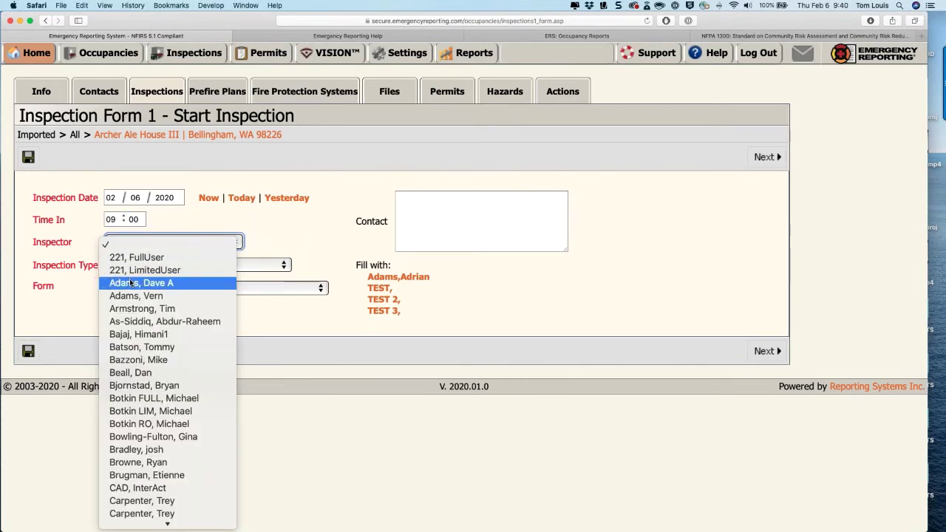
{"action": "left_click", "coordinate": [130, 282]}
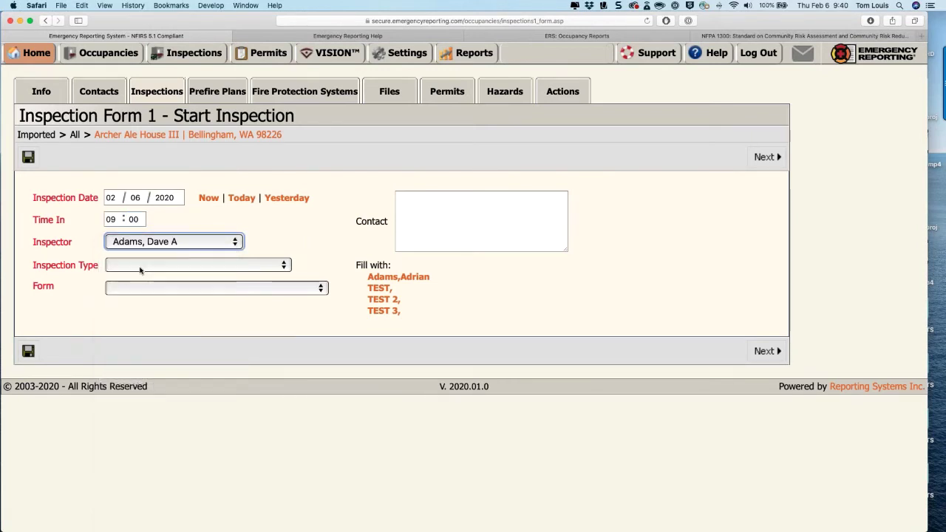
{"action": "left_click", "coordinate": [140, 267]}
{"action": "left_click", "coordinate": [145, 305]}
{"action": "left_click", "coordinate": [287, 287]}
{"action": "left_click", "coordinate": [318, 316]}
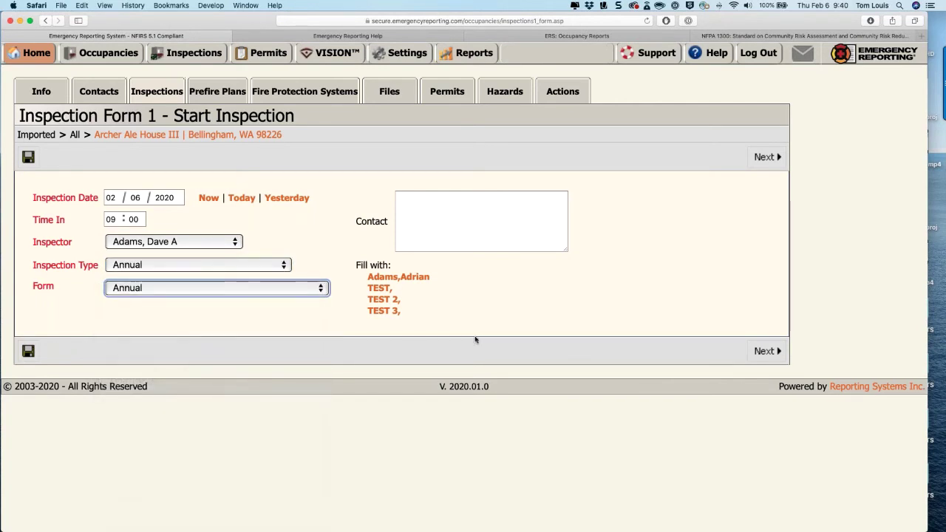
{"action": "left_click", "coordinate": [765, 351]}
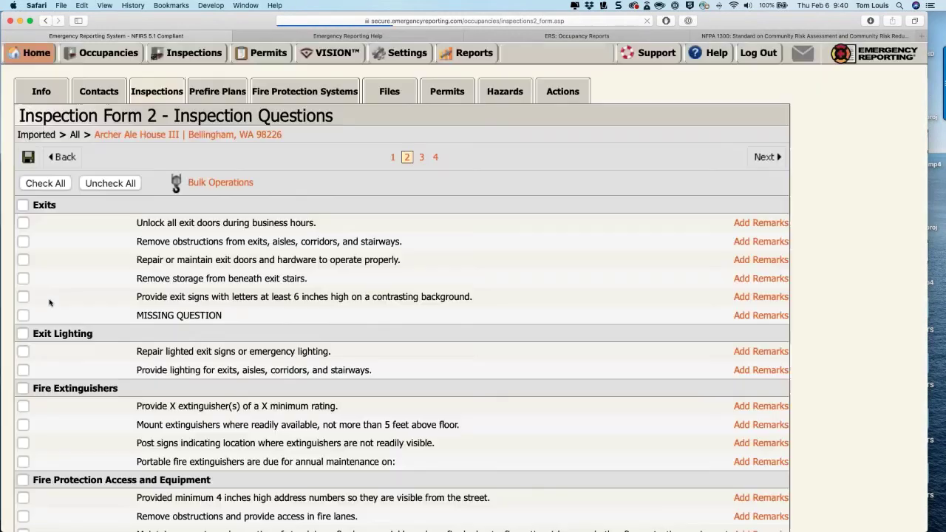
- Select all page-2 questions and bulk-set their observation to PASS
{"action": "left_click", "coordinate": [37, 183]}
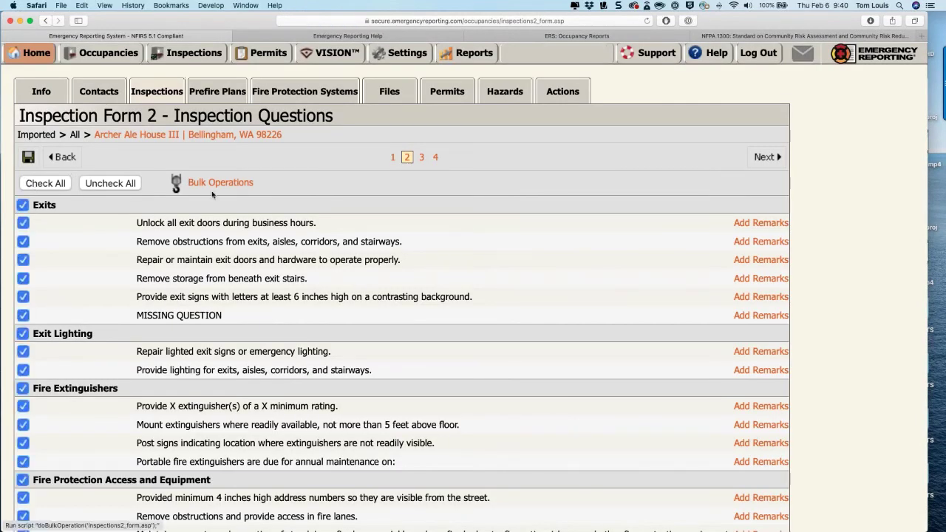
{"action": "left_click", "coordinate": [212, 192]}
{"action": "left_click", "coordinate": [458, 267]}
{"action": "left_click", "coordinate": [490, 303]}
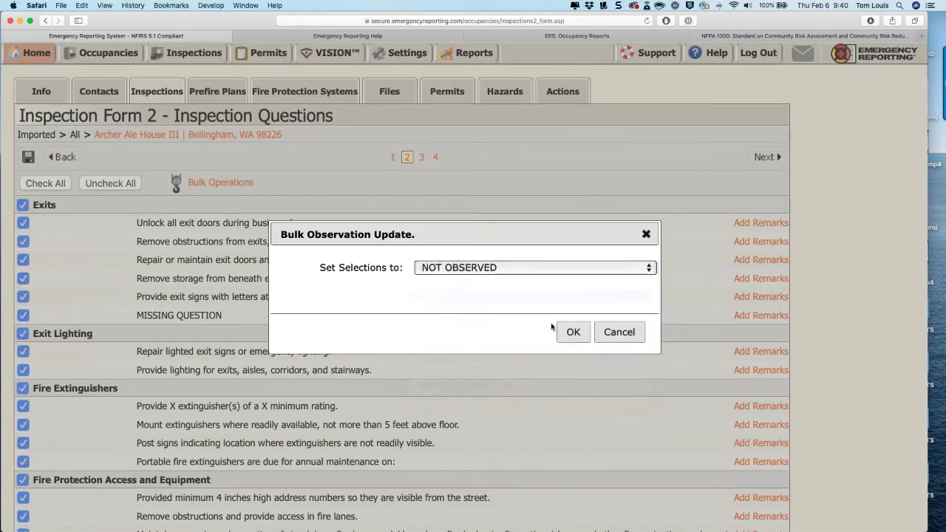
{"action": "key", "text": "p"}
{"action": "key", "text": "Return"}
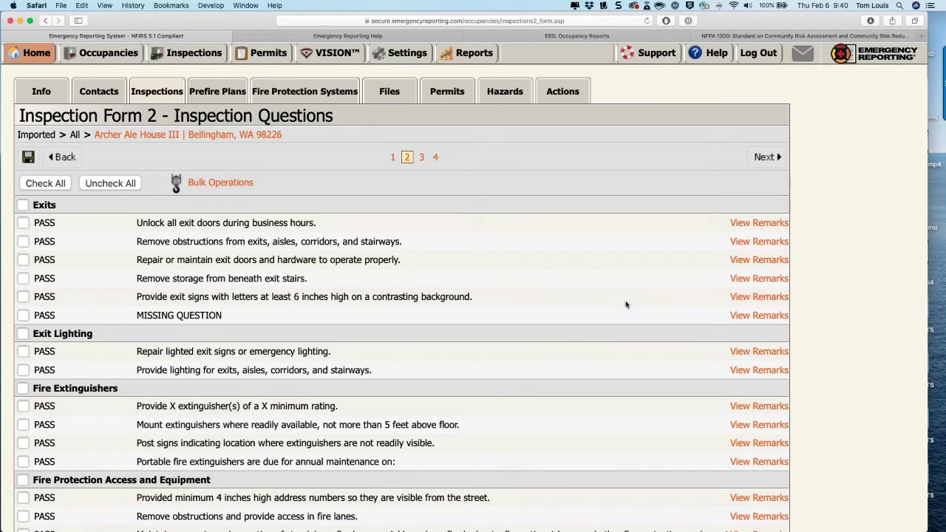
{"action": "left_click", "coordinate": [747, 279]}
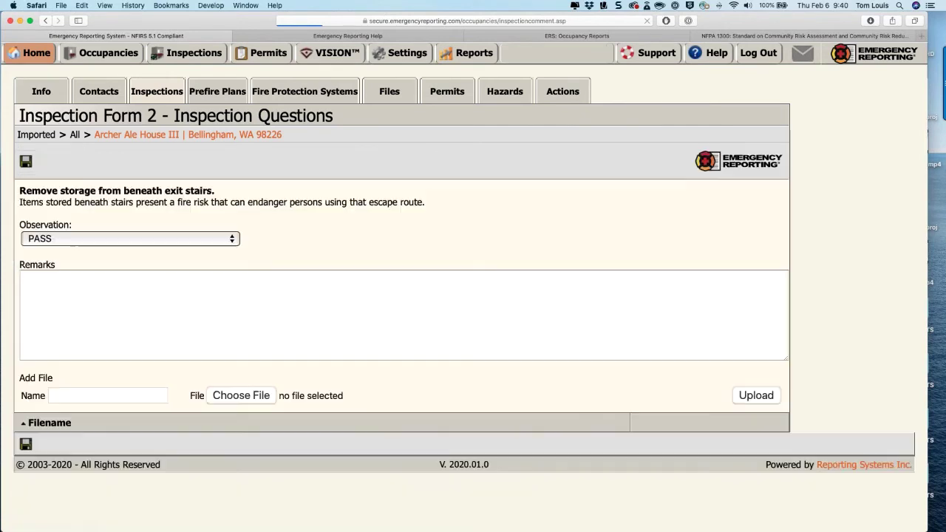
- Mark the exit-stairs storage item VIOLATION with remark TEST and photo MSFT - 1 (5).jpeg
{"action": "left_click", "coordinate": [76, 242]}
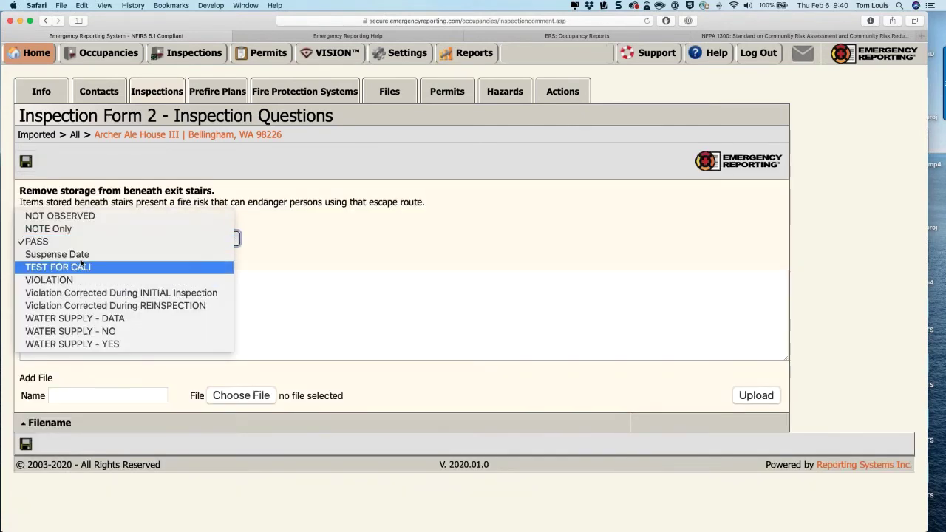
{"action": "left_click", "coordinate": [63, 280]}
{"action": "left_click", "coordinate": [67, 289]}
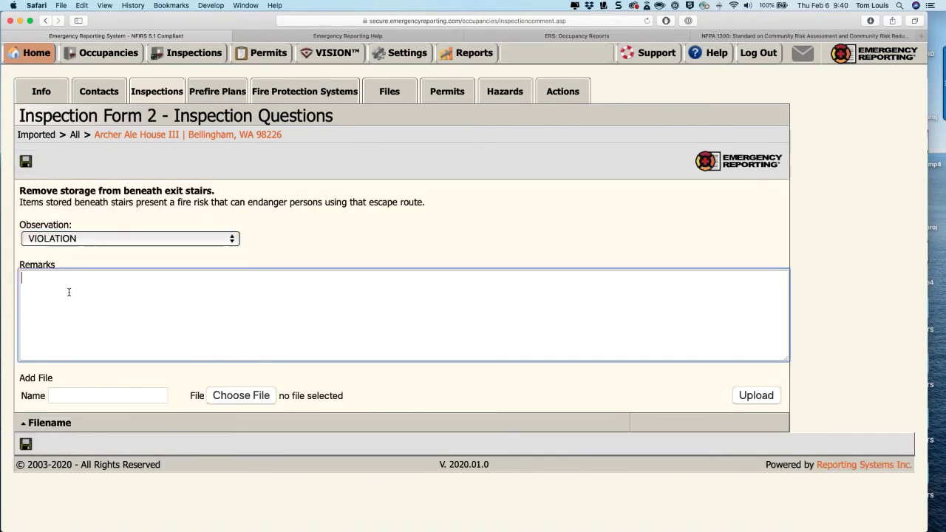
{"action": "type", "text": "TEST"}
{"action": "left_click", "coordinate": [217, 397]}
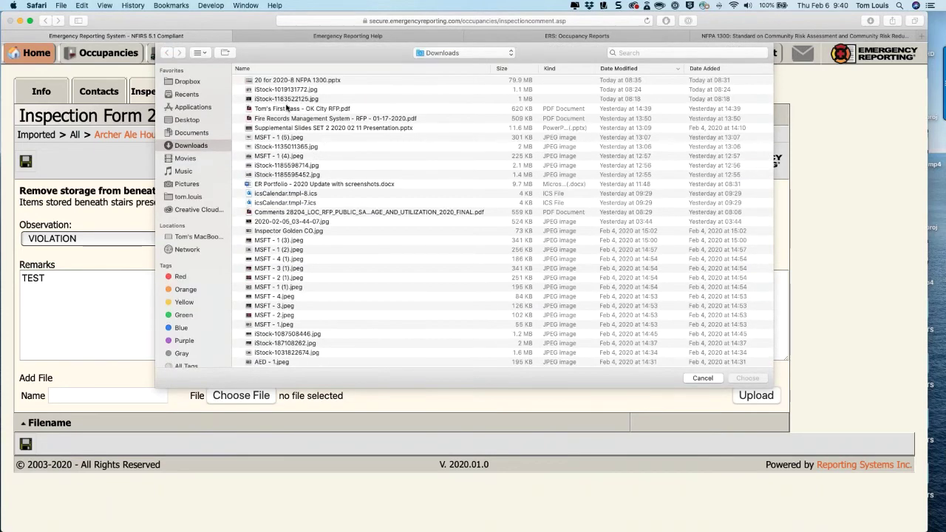
{"action": "double_click", "coordinate": [281, 137]}
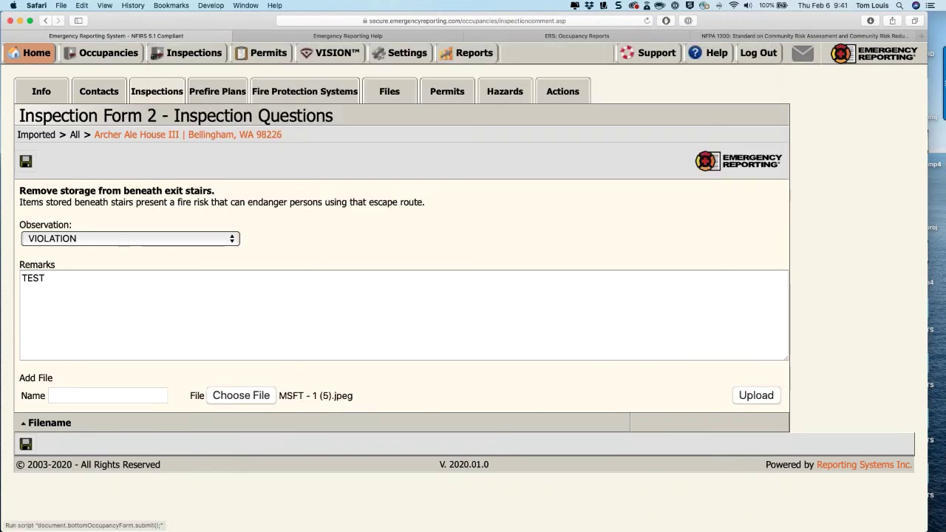
{"action": "left_click", "coordinate": [751, 392]}
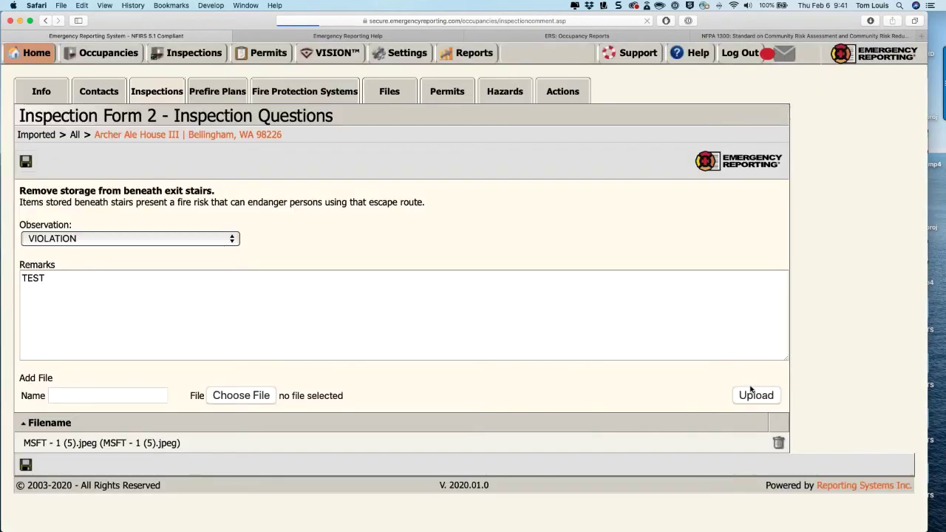
- Save the violation remark and continue to Form 3, Finalize Inspection
{"action": "scroll", "coordinate": [680, 397], "scroll_direction": "down", "scroll_amount": 2}
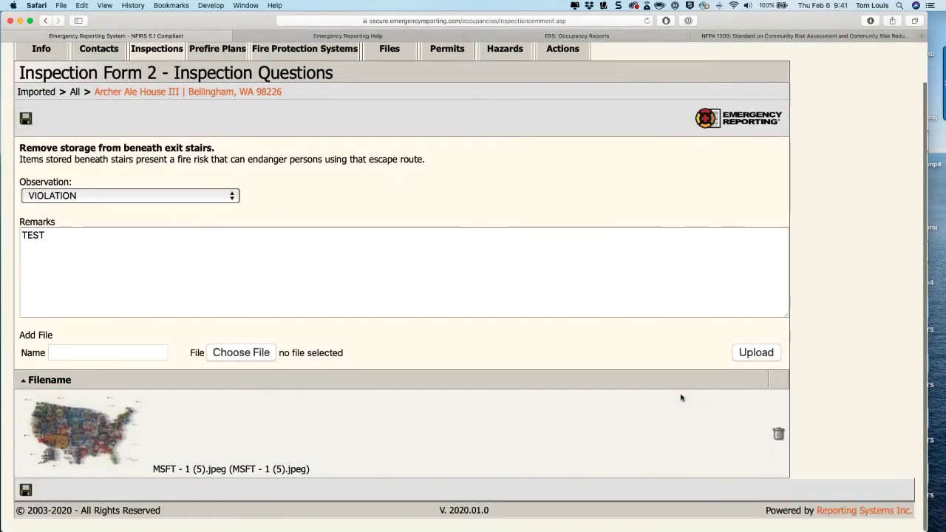
{"action": "left_click", "coordinate": [25, 118]}
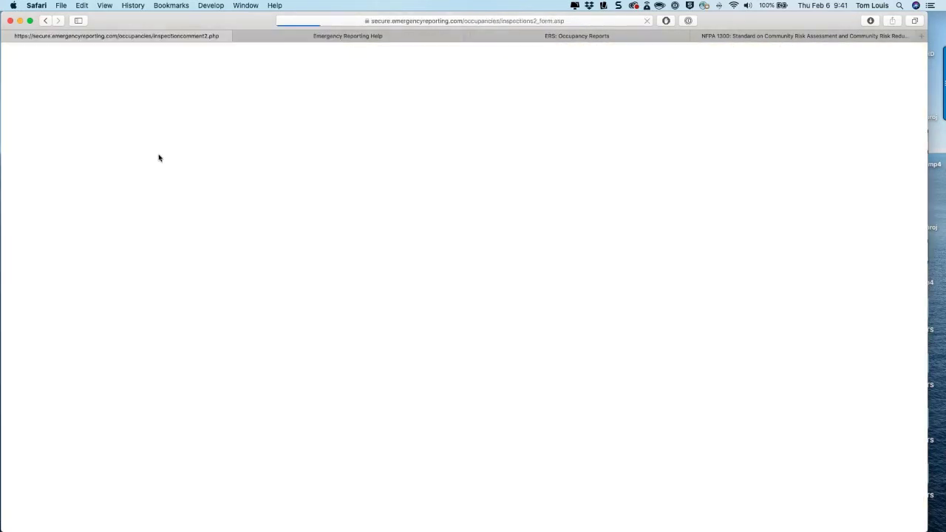
{"action": "scroll", "coordinate": [163, 302], "scroll_direction": "down", "scroll_amount": 1}
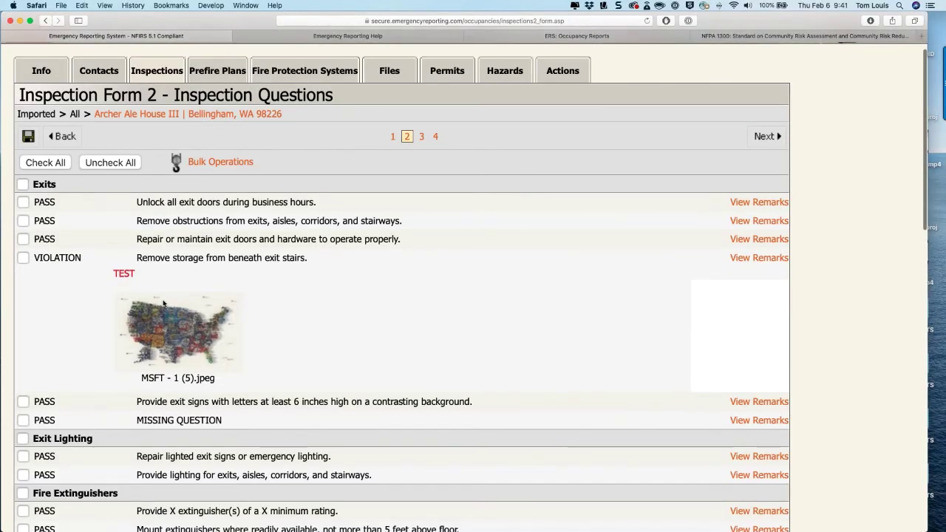
{"action": "scroll", "coordinate": [163, 303], "scroll_direction": "down", "scroll_amount": 7}
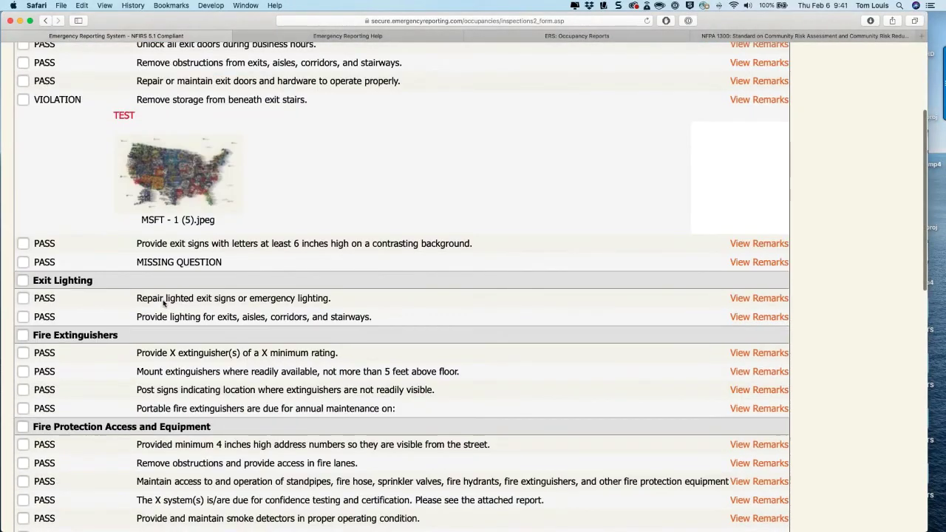
{"action": "scroll", "coordinate": [163, 302], "scroll_direction": "down", "scroll_amount": 15}
{"action": "scroll", "coordinate": [51, 134], "scroll_direction": "up", "scroll_amount": 10}
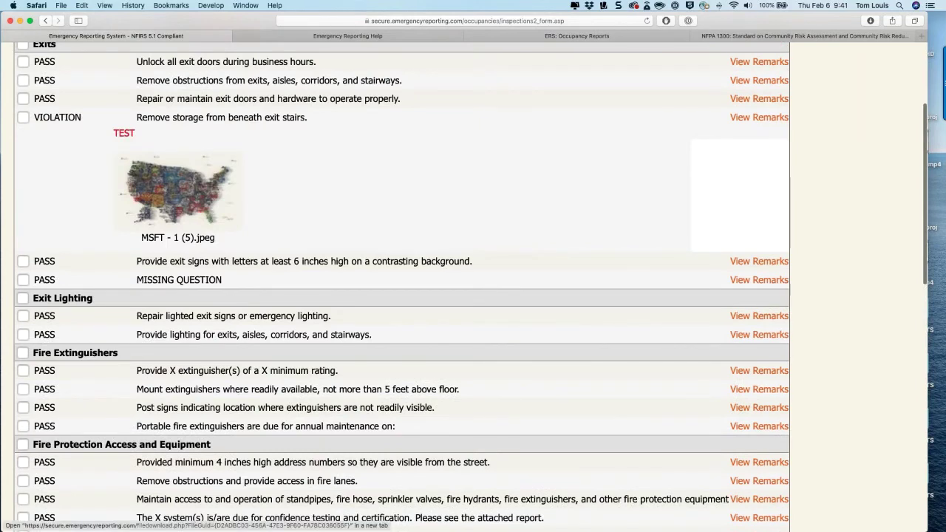
{"action": "left_click", "coordinate": [766, 165]}
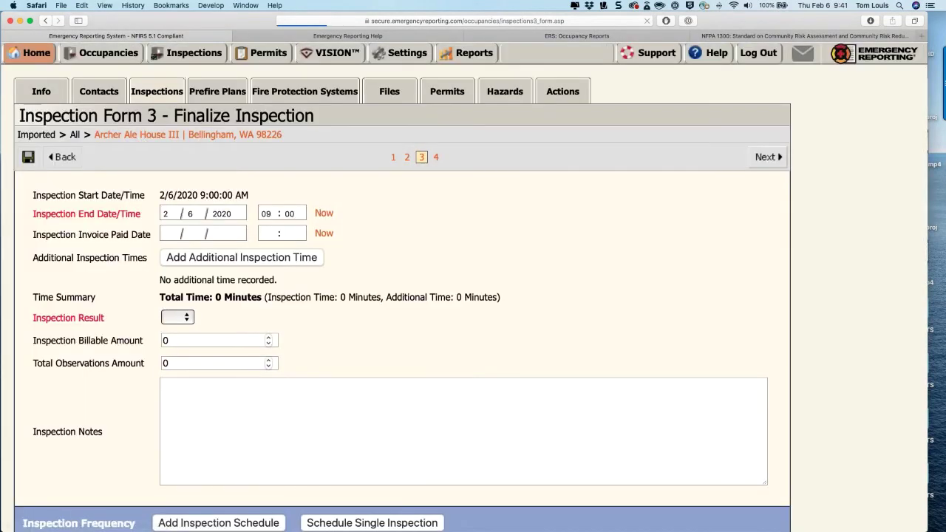
- Set the Archer Ale House III inspection result to Citation Issued
{"action": "left_click", "coordinate": [207, 318]}
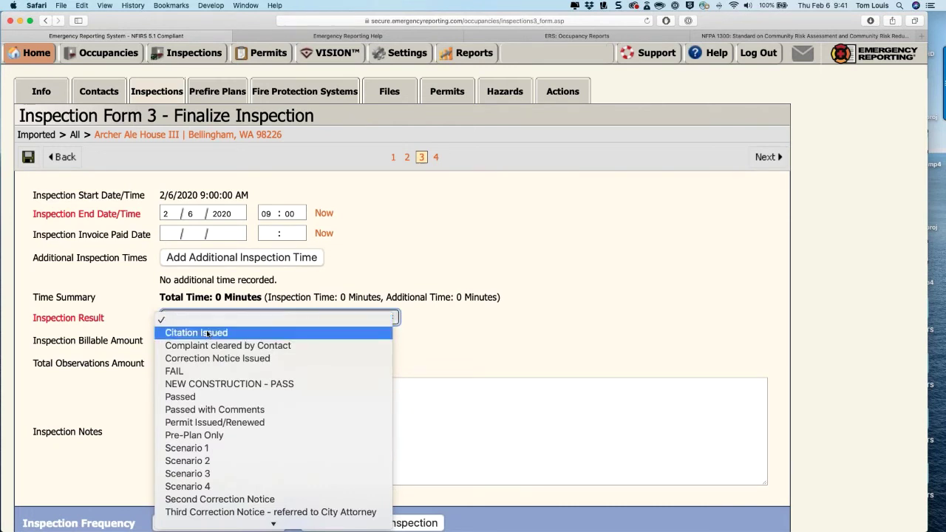
{"action": "left_click", "coordinate": [208, 333]}
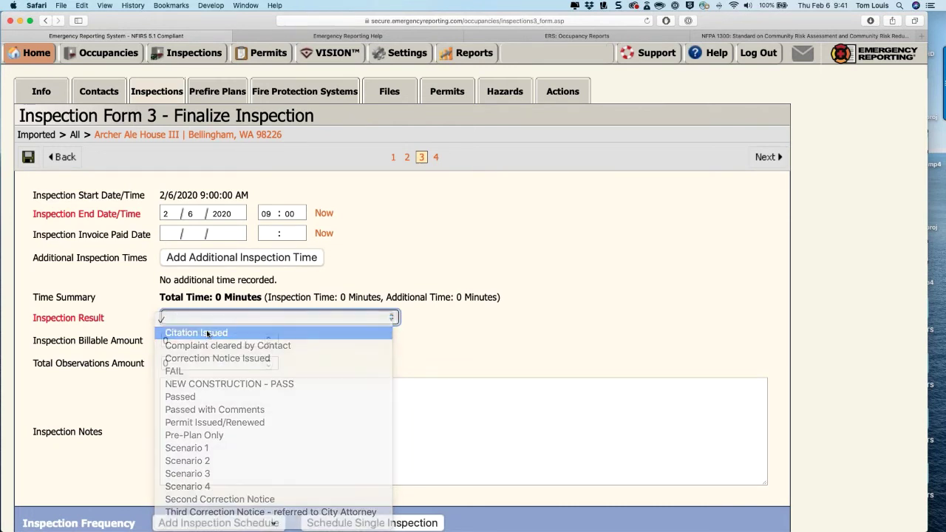
{"action": "scroll", "coordinate": [206, 330], "scroll_direction": "down", "scroll_amount": 1}
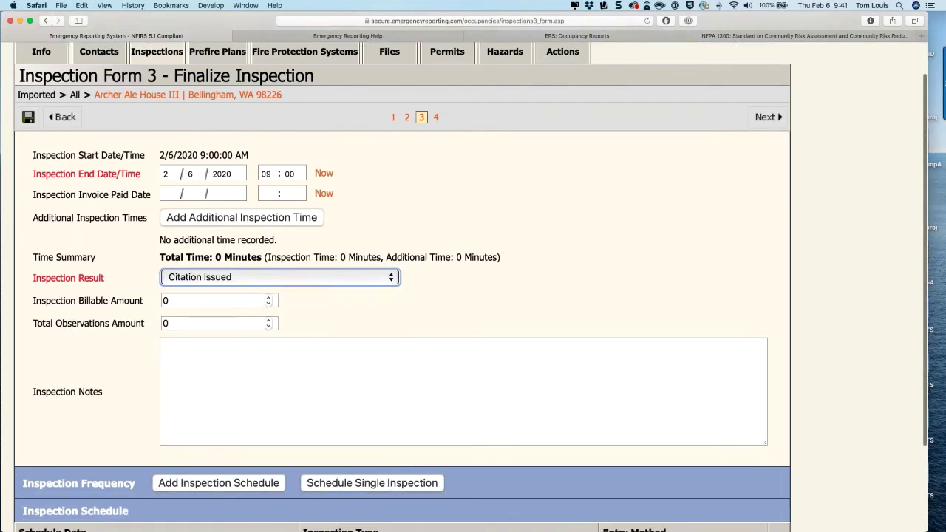
{"action": "scroll", "coordinate": [441, 419], "scroll_direction": "down", "scroll_amount": 1}
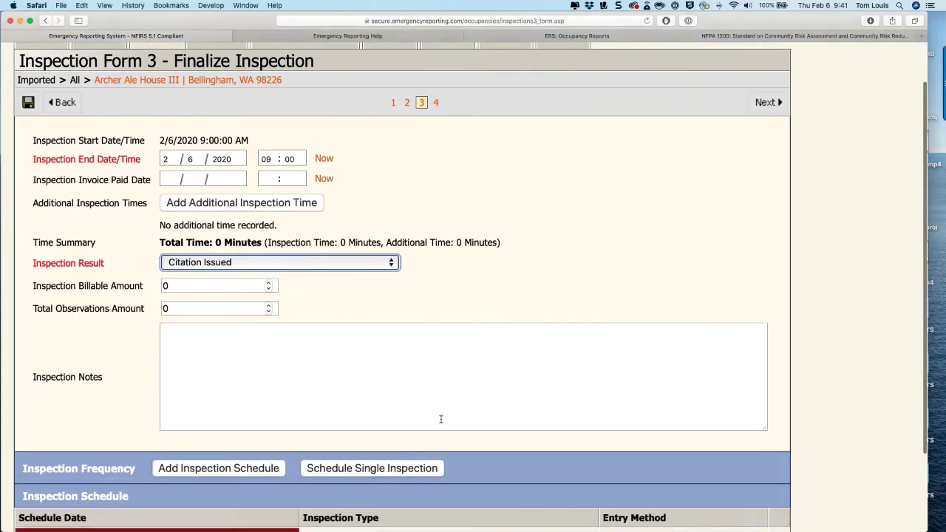
{"action": "scroll", "coordinate": [440, 419], "scroll_direction": "down", "scroll_amount": 1}
{"action": "scroll", "coordinate": [440, 419], "scroll_direction": "down", "scroll_amount": 3}
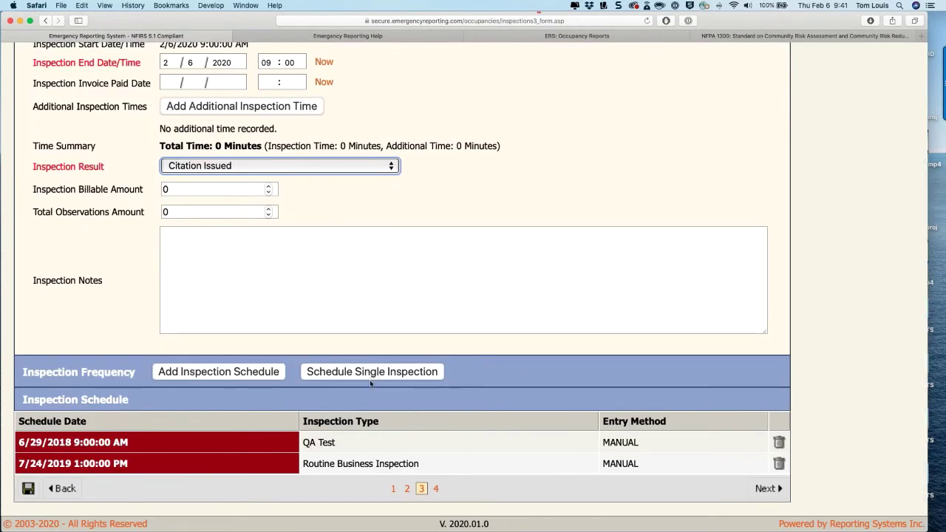
- Check the Form 4 sign-off page, then return to the finalize step
{"action": "left_click", "coordinate": [787, 493]}
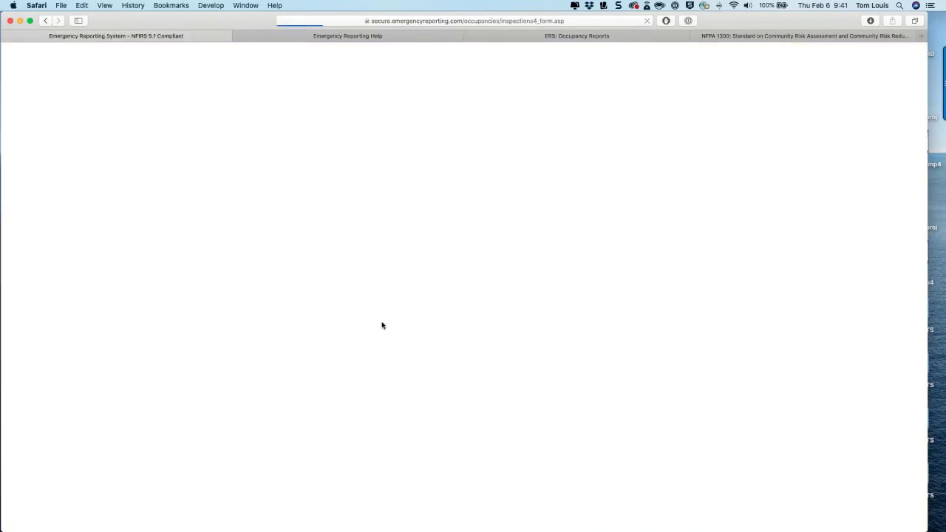
{"action": "scroll", "coordinate": [382, 325], "scroll_direction": "down", "scroll_amount": 8}
{"action": "scroll", "coordinate": [65, 222], "scroll_direction": "up", "scroll_amount": 10}
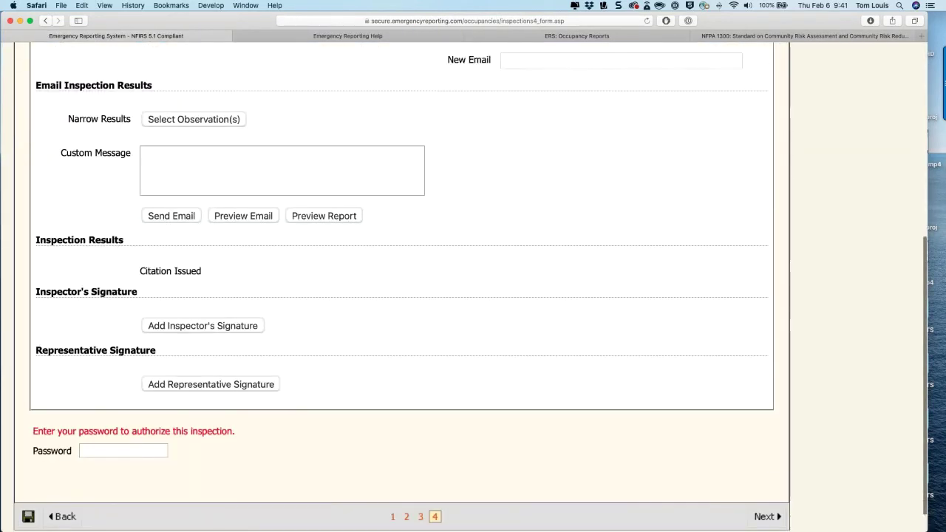
{"action": "left_click", "coordinate": [65, 161]}
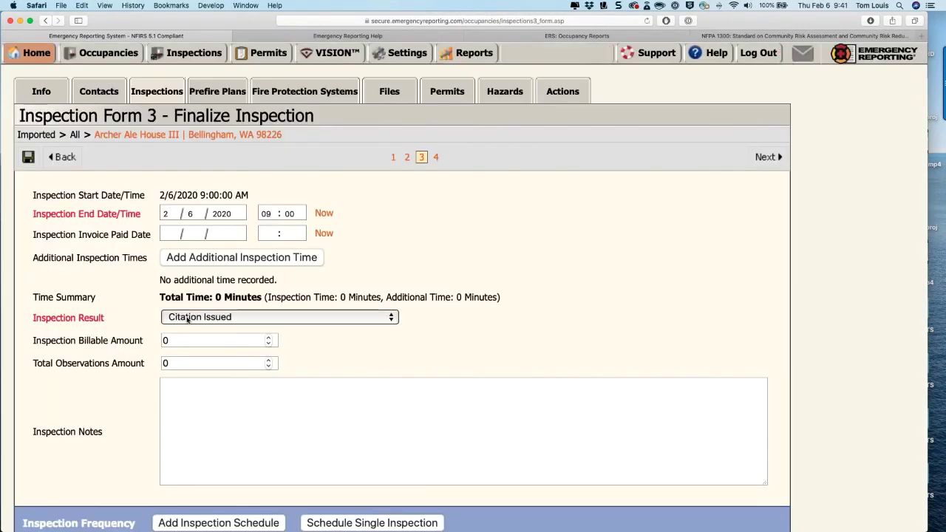
- Keep Citation Issued as the result and delete the old scheduled inspection
{"action": "left_click", "coordinate": [188, 317]}
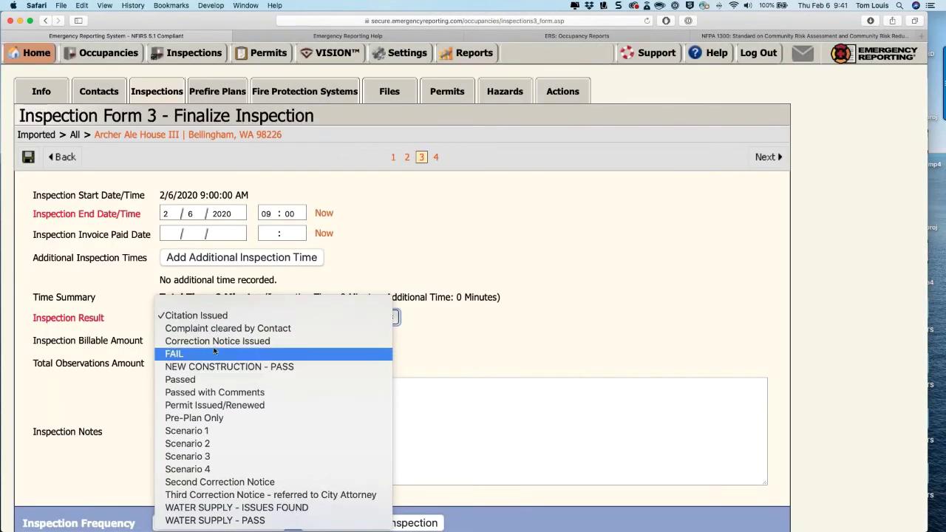
{"action": "left_click", "coordinate": [215, 316]}
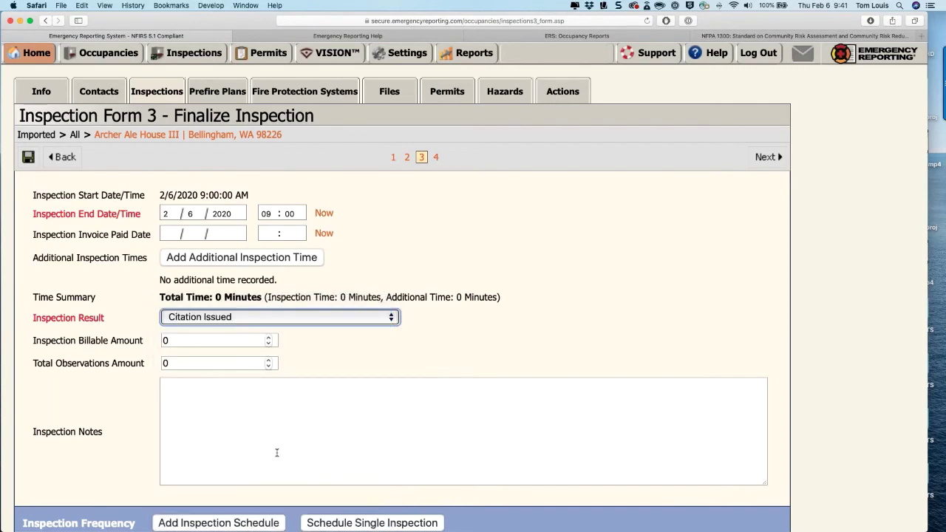
{"action": "scroll", "coordinate": [276, 452], "scroll_direction": "down", "scroll_amount": 5}
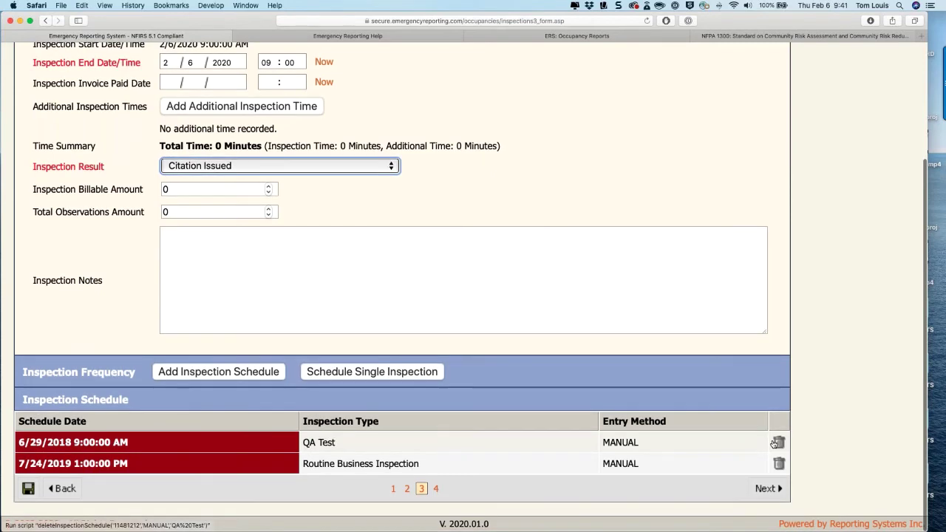
{"action": "left_click", "coordinate": [779, 463]}
{"action": "key", "text": "Return"}
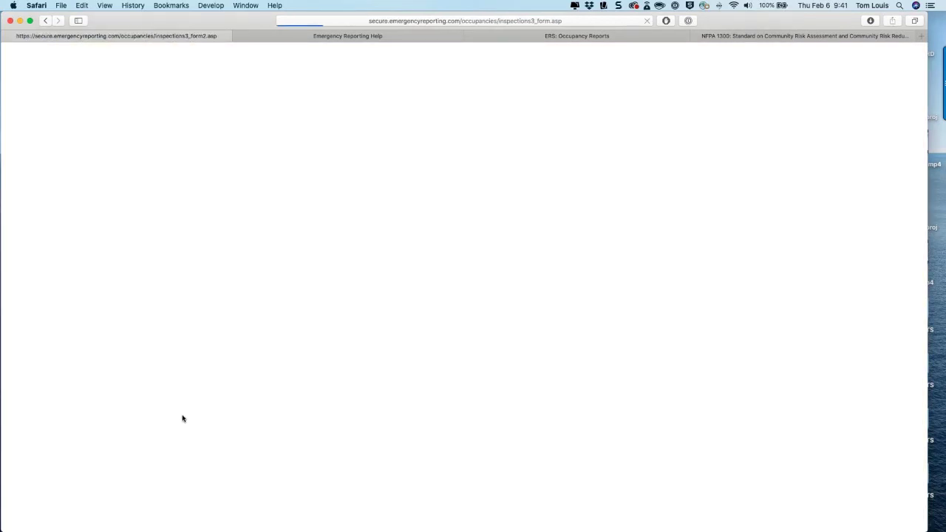
{"action": "scroll", "coordinate": [243, 412], "scroll_direction": "down", "scroll_amount": 5}
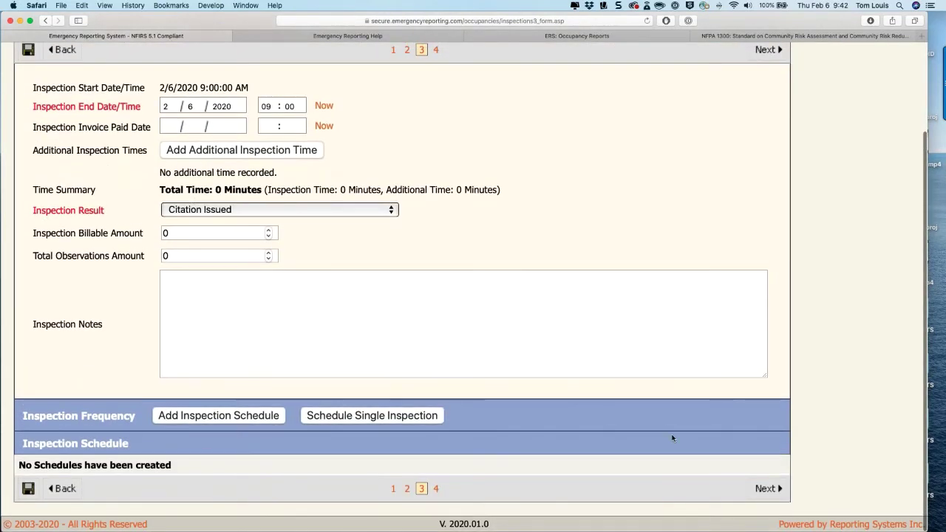
- Advance to authorization, then follow the 'A Manual Inspection is required' link back
{"action": "left_click", "coordinate": [761, 484]}
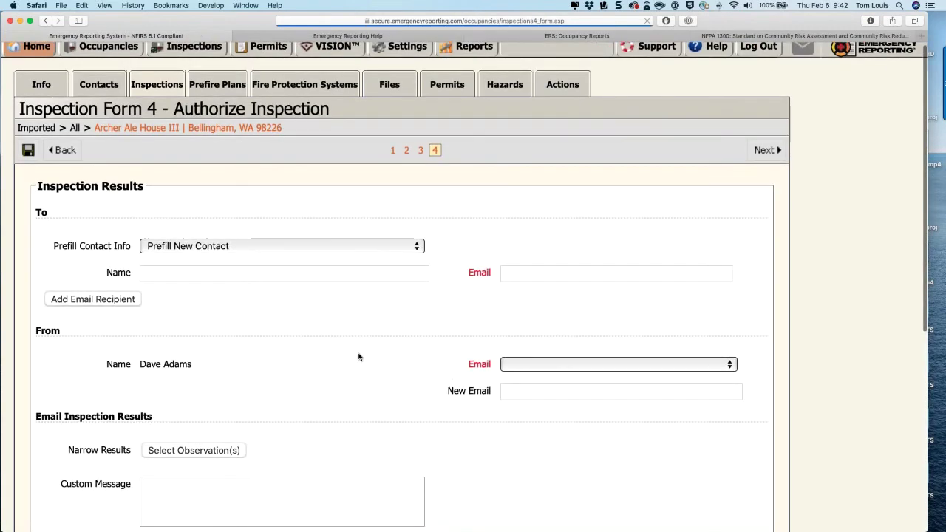
{"action": "scroll", "coordinate": [359, 356], "scroll_direction": "down", "scroll_amount": 8}
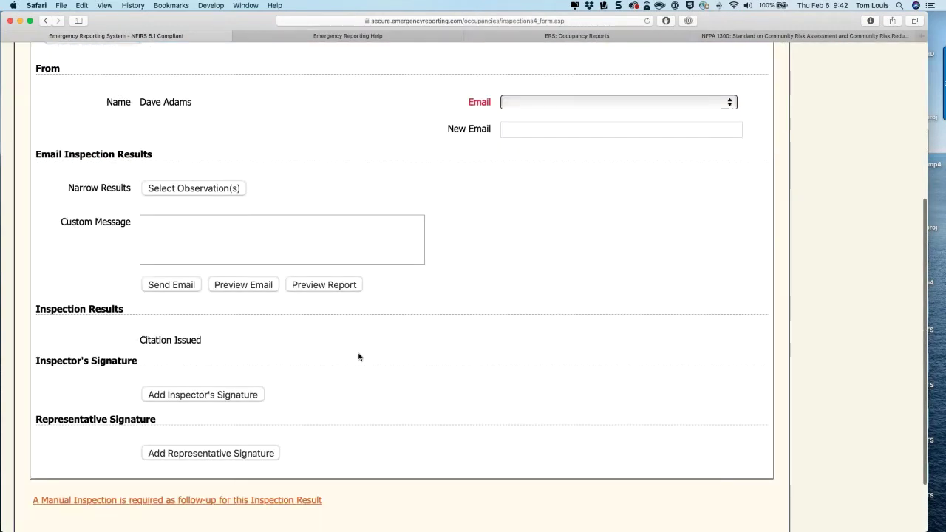
{"action": "scroll", "coordinate": [359, 357], "scroll_direction": "down", "scroll_amount": 2}
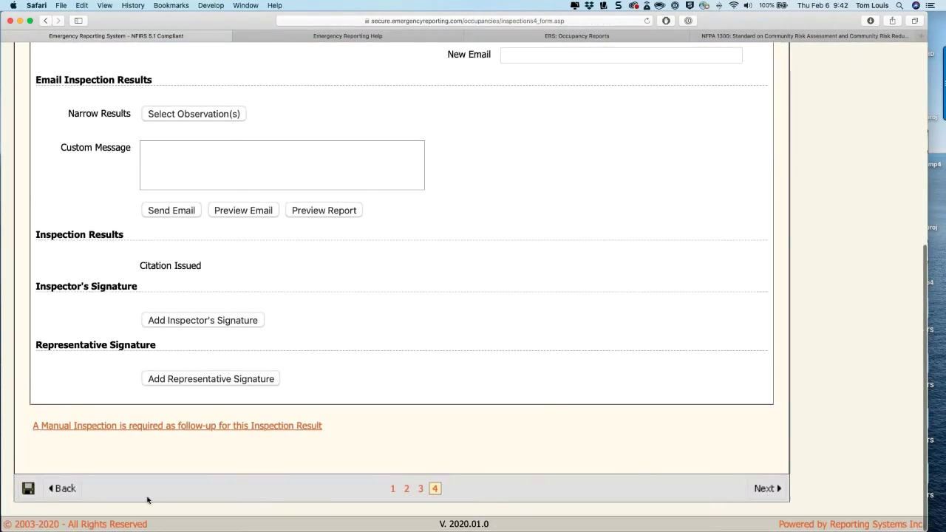
{"action": "left_click", "coordinate": [81, 426]}
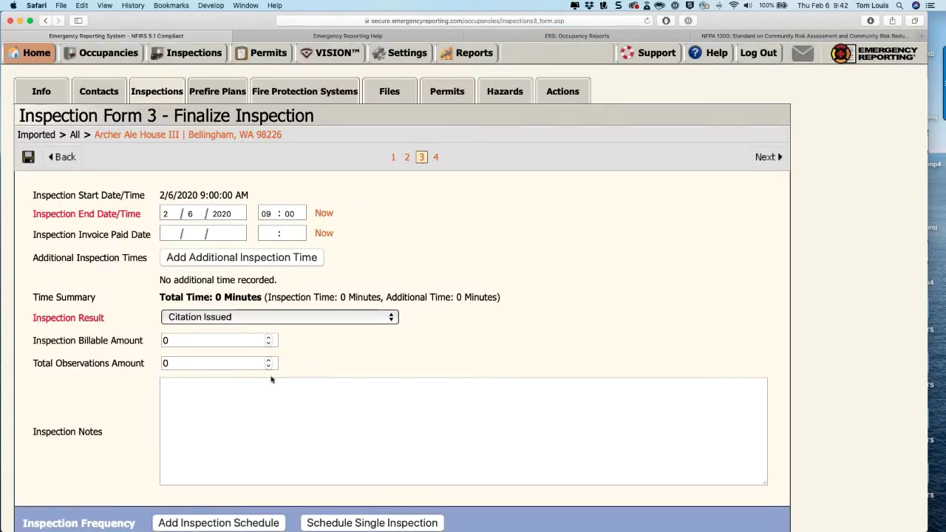
- Start a single follow-up inspection with Reinspection as its type
{"action": "scroll", "coordinate": [271, 379], "scroll_direction": "down", "scroll_amount": 2}
{"action": "scroll", "coordinate": [271, 379], "scroll_direction": "down", "scroll_amount": 2}
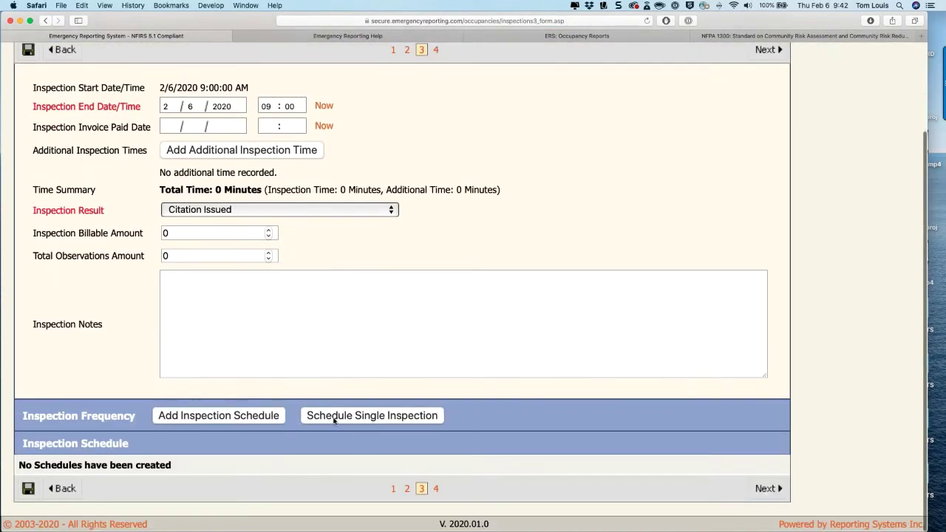
{"action": "left_click", "coordinate": [347, 414]}
{"action": "left_click", "coordinate": [391, 268]}
{"action": "scroll", "coordinate": [362, 359], "scroll_direction": "down", "scroll_amount": 1}
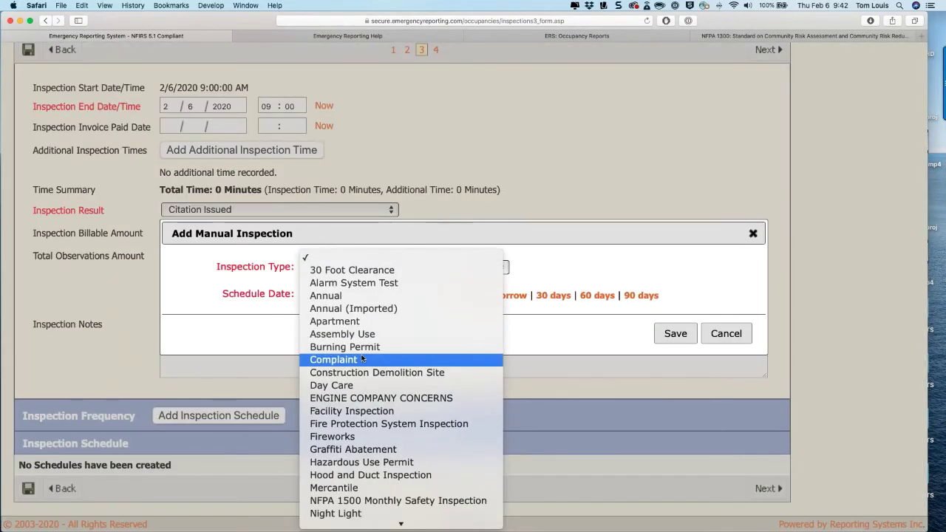
{"action": "scroll", "coordinate": [362, 359], "scroll_direction": "down", "scroll_amount": 10}
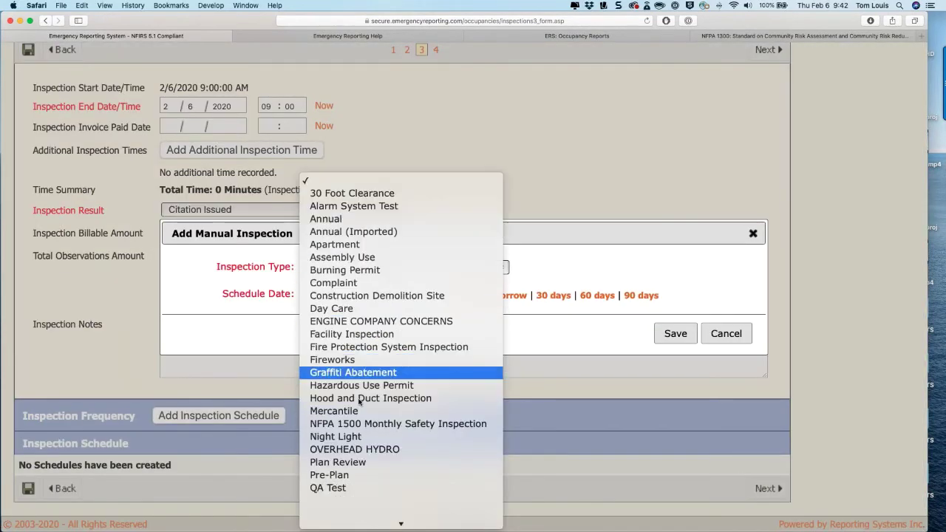
{"action": "left_click", "coordinate": [343, 450]}
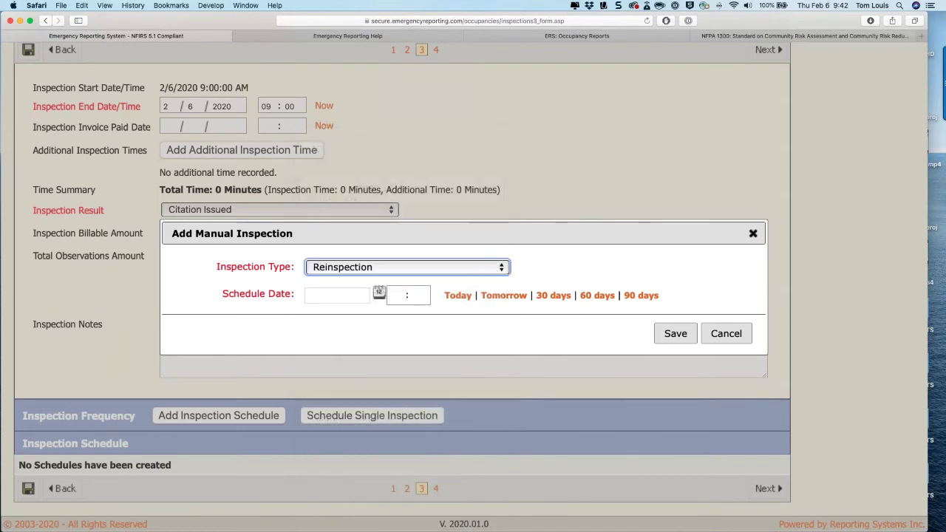
- Schedule the Reinspection 30 days out, 3/7/2020 at 09:00, and save it
{"action": "left_click", "coordinate": [552, 295]}
{"action": "left_click", "coordinate": [412, 292]}
{"action": "type", "text": "0900"}
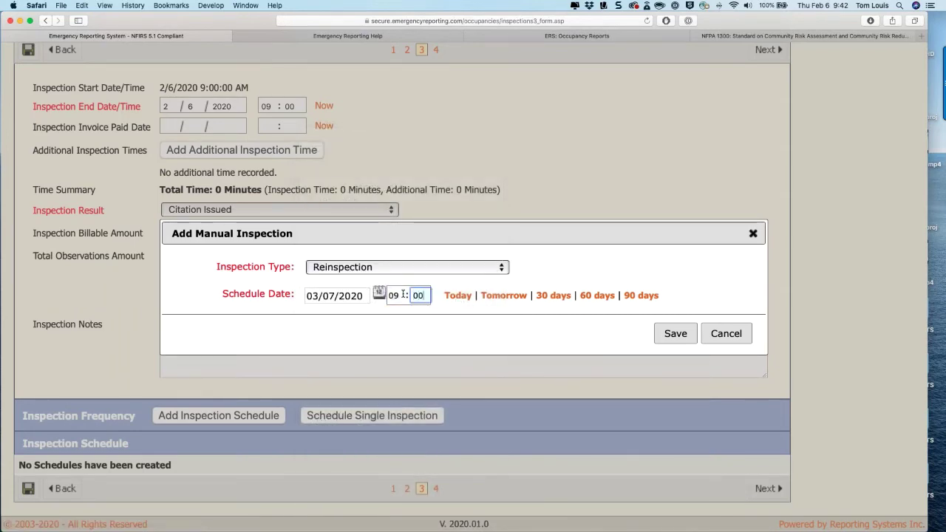
{"action": "left_click", "coordinate": [674, 333]}
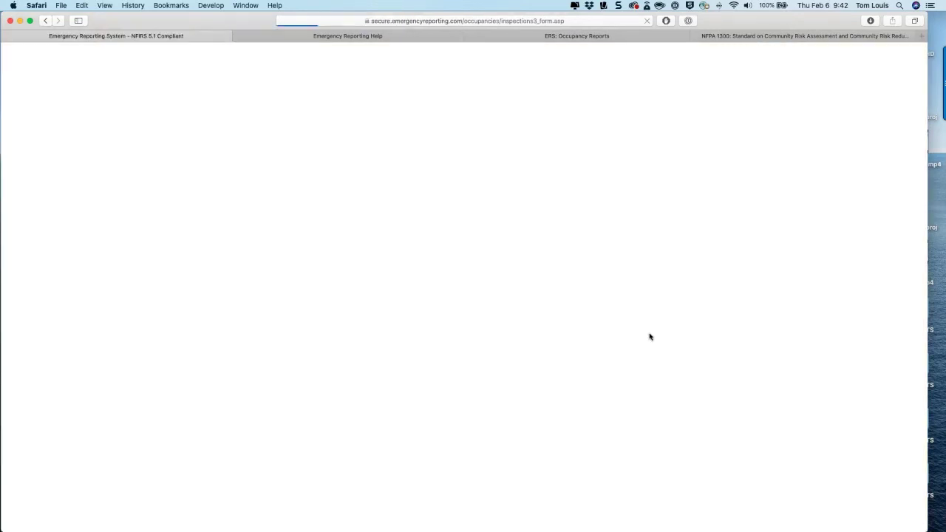
{"action": "scroll", "coordinate": [317, 412], "scroll_direction": "down", "scroll_amount": 4}
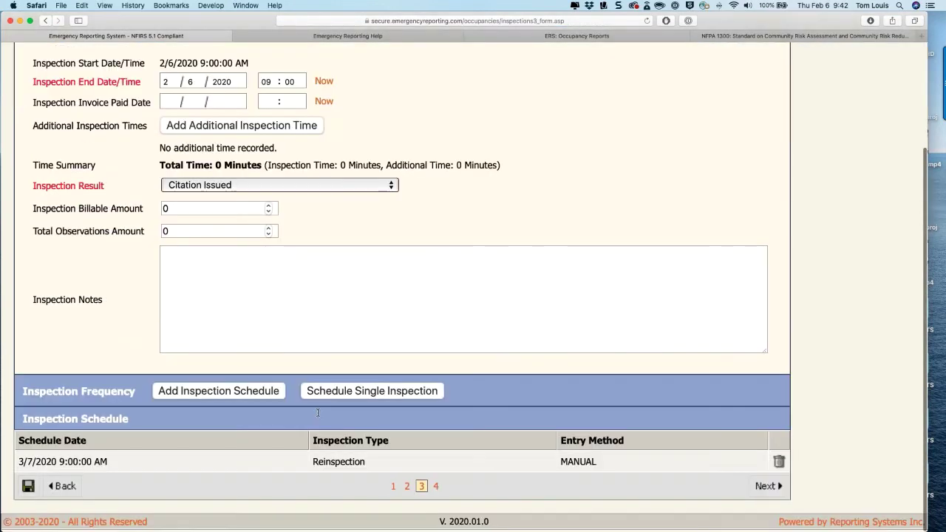
{"action": "left_click", "coordinate": [435, 486]}
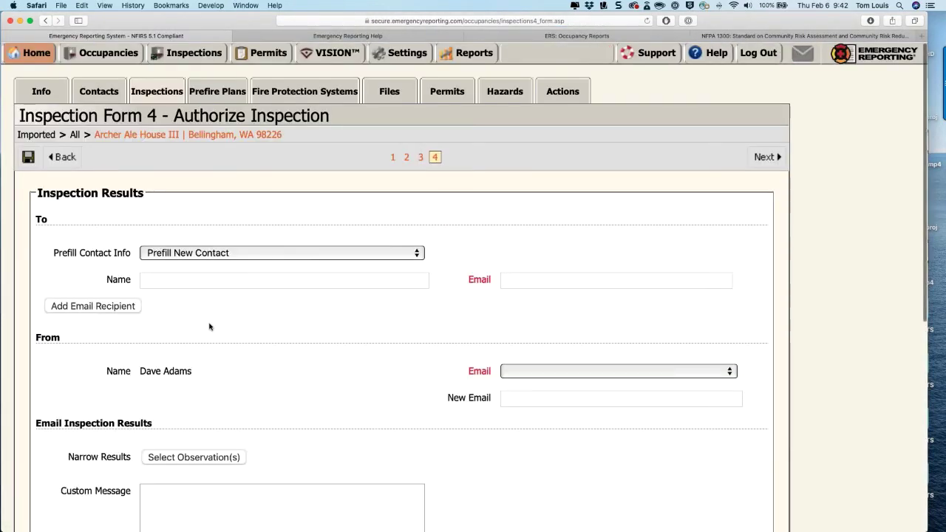
- Select only the VIOLATION observation for the emailed inspection results
{"action": "scroll", "coordinate": [209, 327], "scroll_direction": "down", "scroll_amount": 2}
{"action": "scroll", "coordinate": [209, 327], "scroll_direction": "down", "scroll_amount": 6}
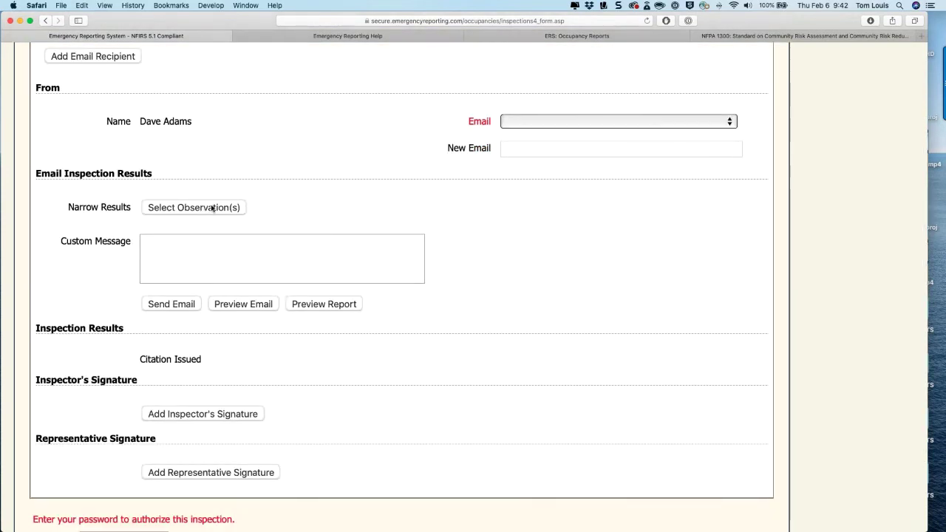
{"action": "left_click", "coordinate": [216, 209]}
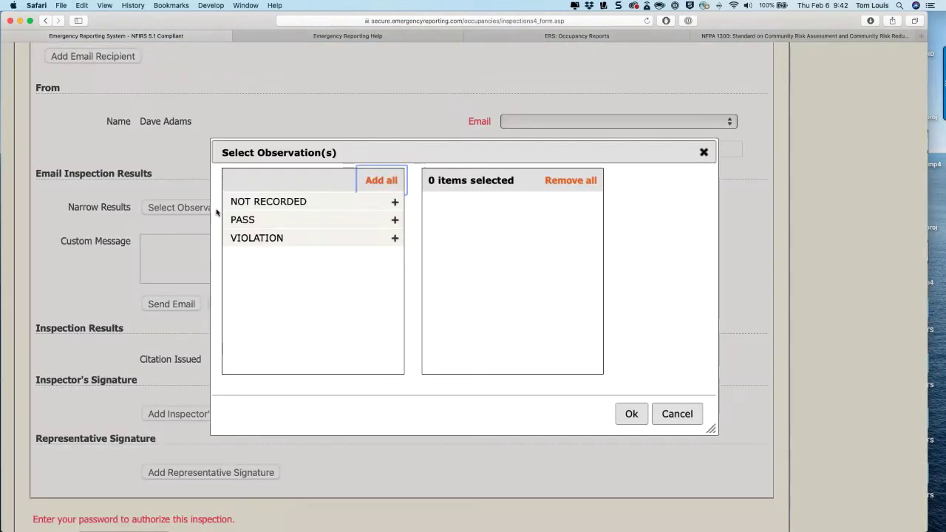
{"action": "left_click", "coordinate": [395, 237]}
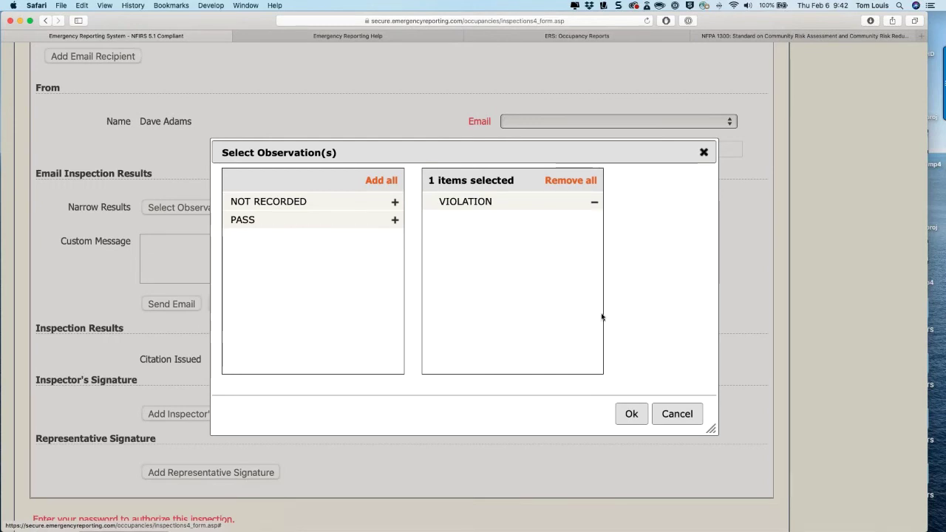
{"action": "left_click", "coordinate": [629, 414]}
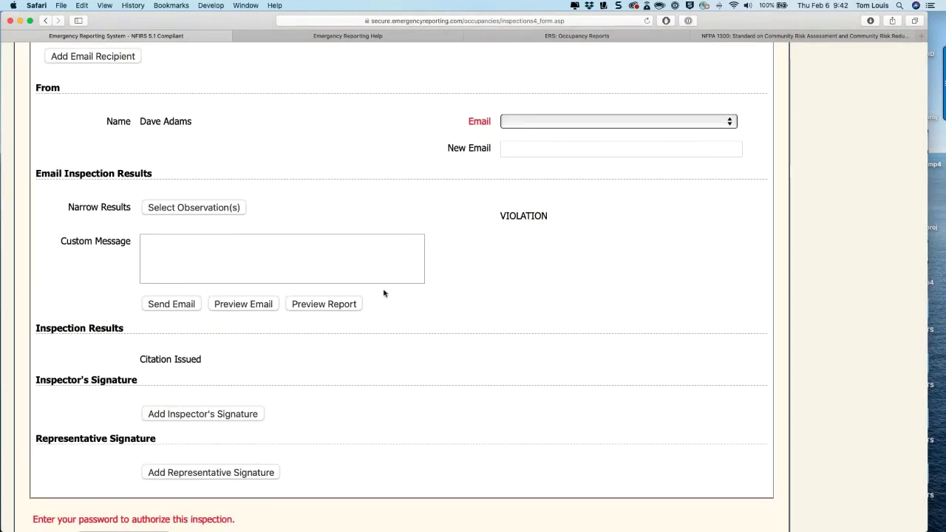
{"action": "scroll", "coordinate": [384, 293], "scroll_direction": "down", "scroll_amount": 3}
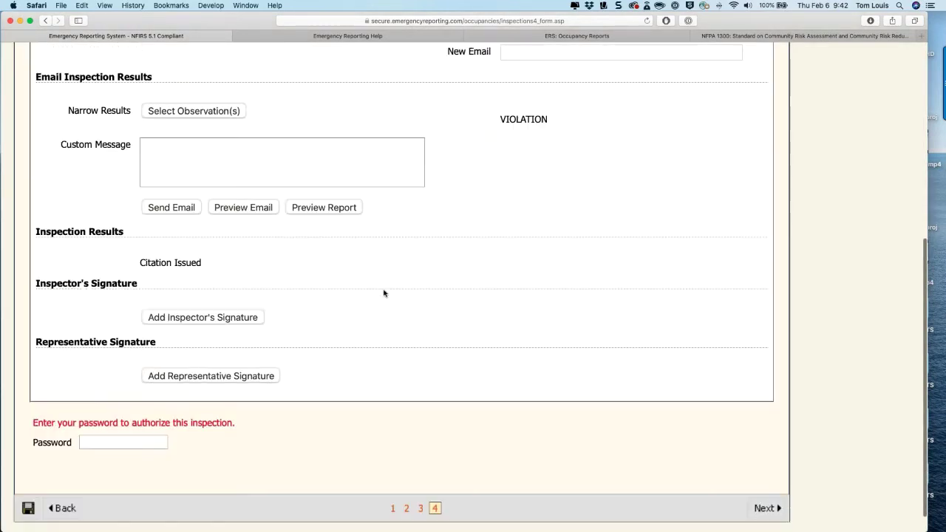
{"action": "scroll", "coordinate": [383, 293], "scroll_direction": "down", "scroll_amount": 1}
- Preview the Archer Ale House III inspection report PDF, then close it and the extra tabs
{"action": "scroll", "coordinate": [340, 251], "scroll_direction": "up", "scroll_amount": 1}
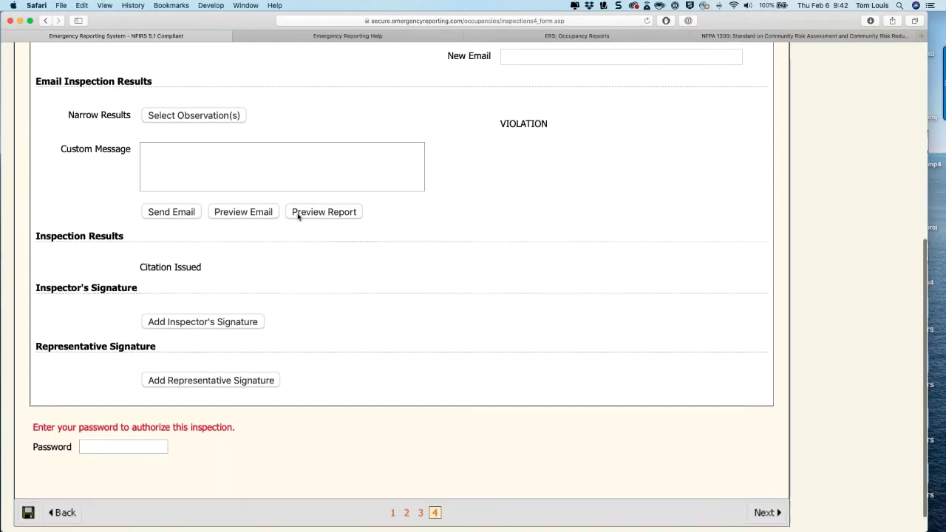
{"action": "left_click", "coordinate": [298, 215]}
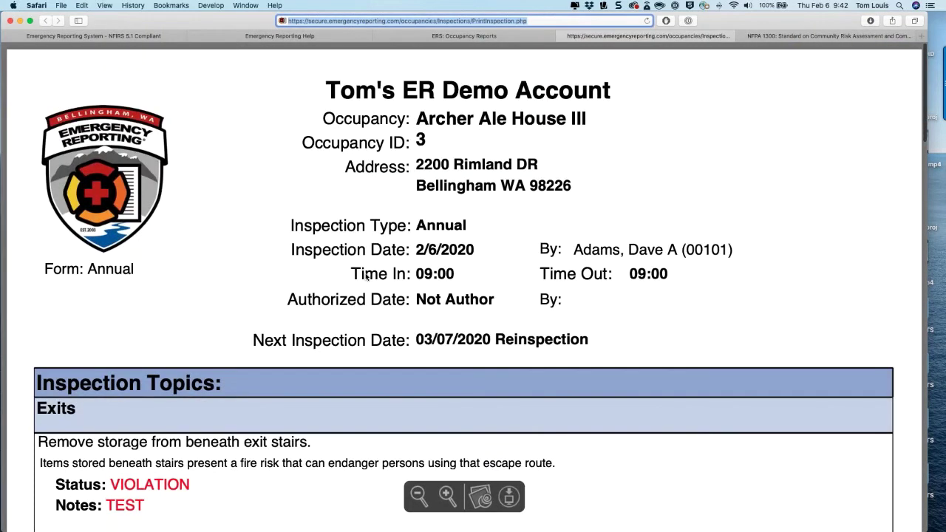
{"action": "scroll", "coordinate": [365, 275], "scroll_direction": "down", "scroll_amount": 4}
{"action": "scroll", "coordinate": [365, 275], "scroll_direction": "down", "scroll_amount": 4}
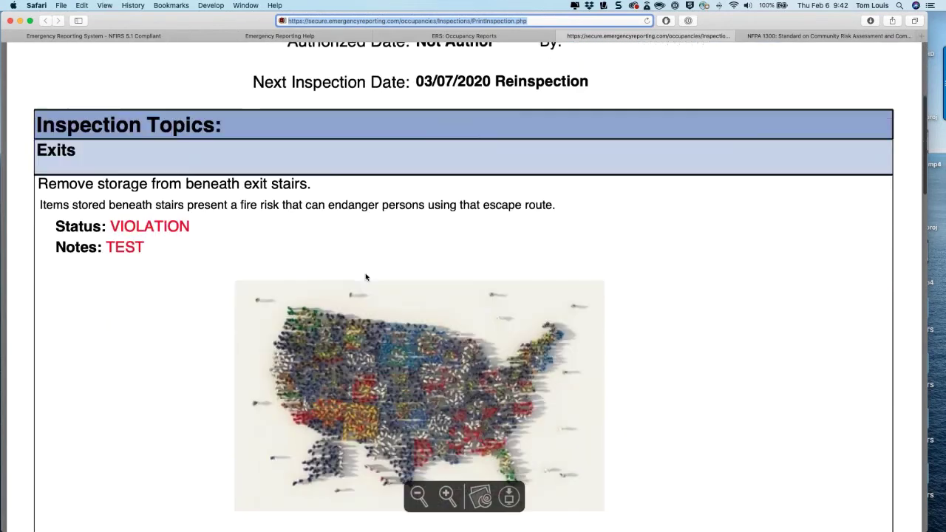
{"action": "scroll", "coordinate": [365, 276], "scroll_direction": "down", "scroll_amount": 3}
{"action": "scroll", "coordinate": [365, 276], "scroll_direction": "down", "scroll_amount": 5}
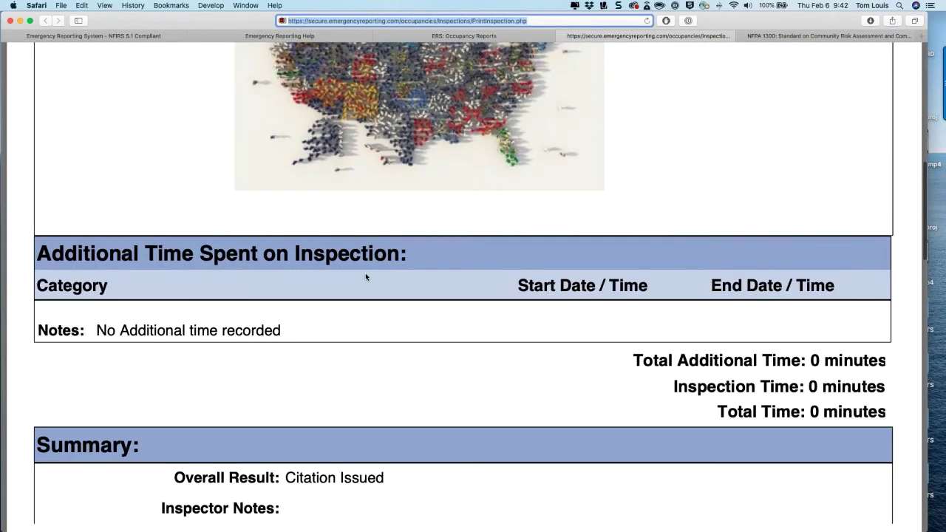
{"action": "scroll", "coordinate": [365, 276], "scroll_direction": "down", "scroll_amount": 5}
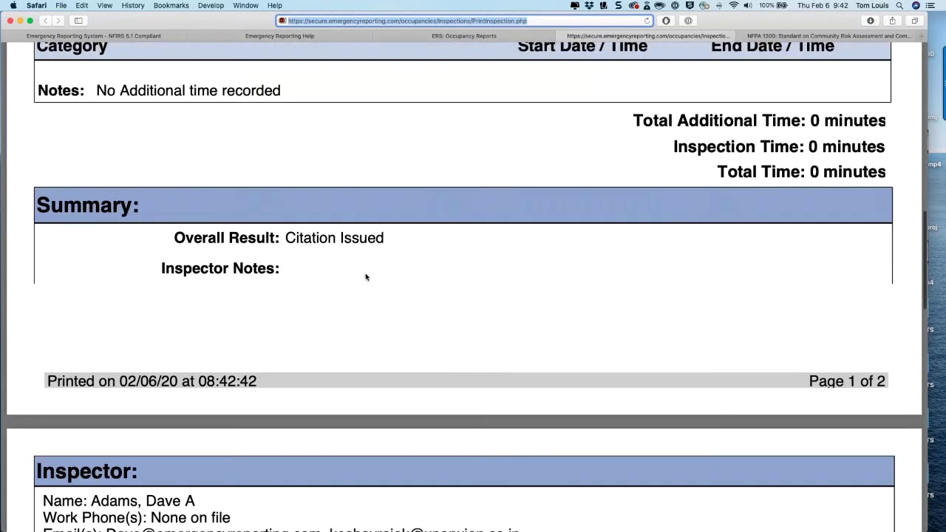
{"action": "scroll", "coordinate": [365, 277], "scroll_direction": "down", "scroll_amount": 8}
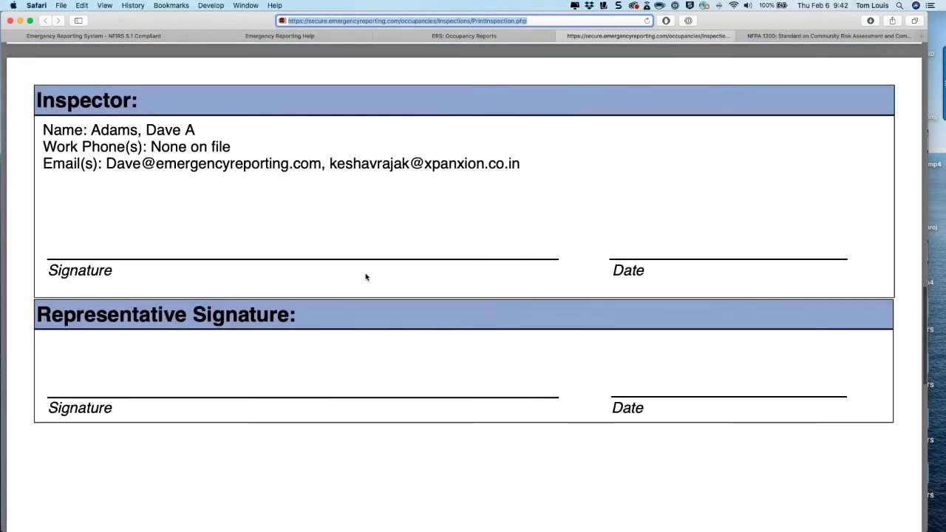
{"action": "key", "text": "super+w"}
{"action": "key", "text": "super+w"}
{"action": "key", "text": "super+w"}
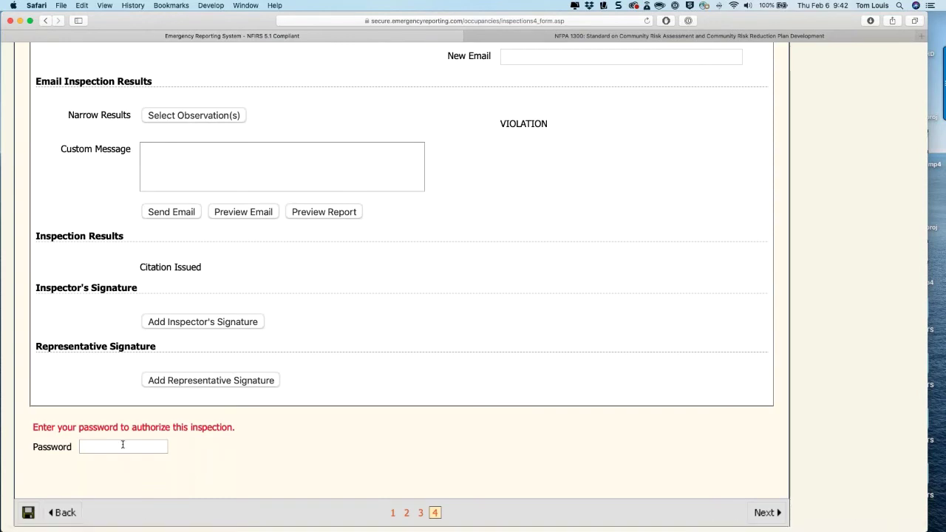
- Autofill the authorization password with 1Password and submit the 2/6/2020 inspection
{"action": "right_click", "coordinate": [122, 444]}
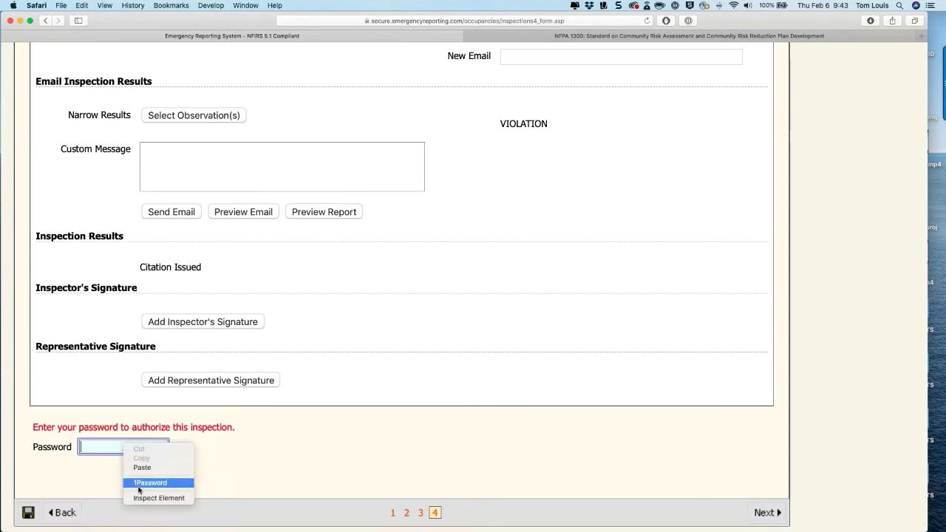
{"action": "left_click", "coordinate": [140, 483]}
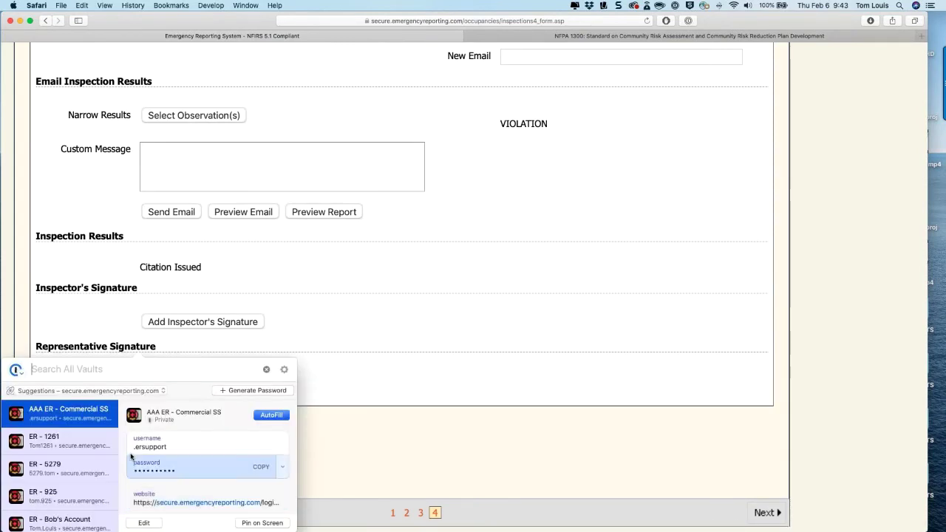
{"action": "left_click", "coordinate": [271, 415]}
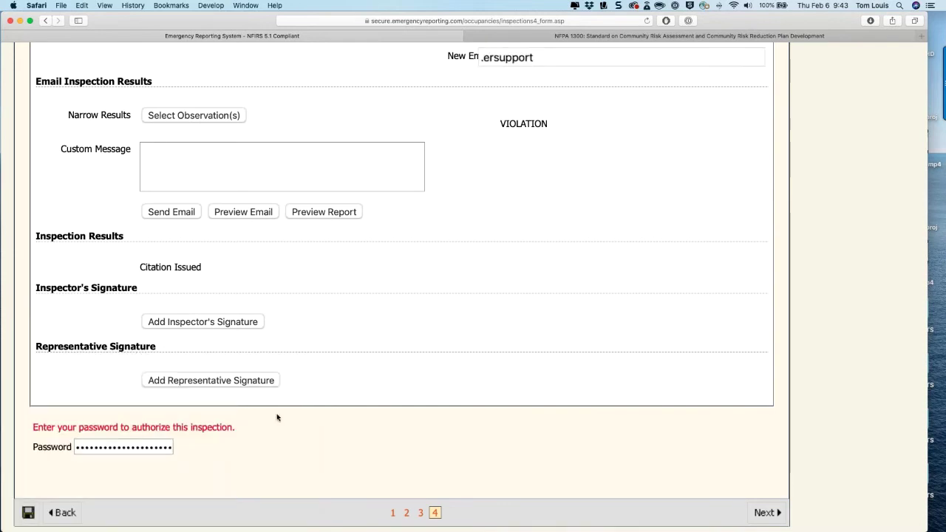
{"action": "left_click", "coordinate": [767, 512]}
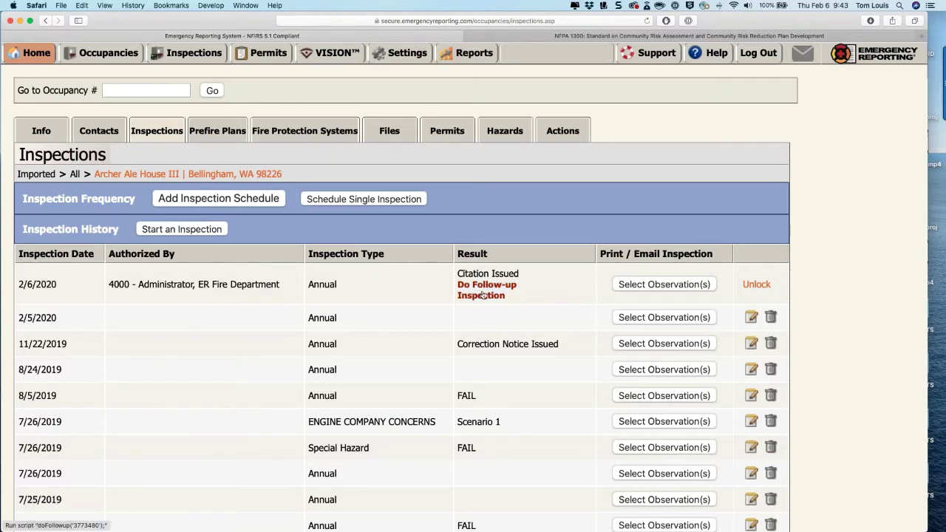
- Create a follow-up Annual inspection dated now, 02/06/2020 08:43, with an inspector assigned
{"action": "left_click", "coordinate": [481, 294]}
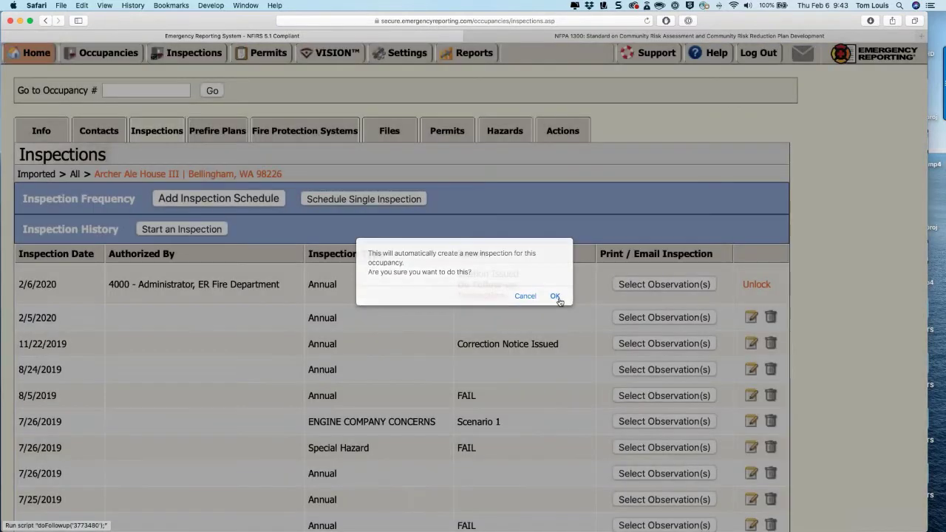
{"action": "left_click", "coordinate": [554, 296]}
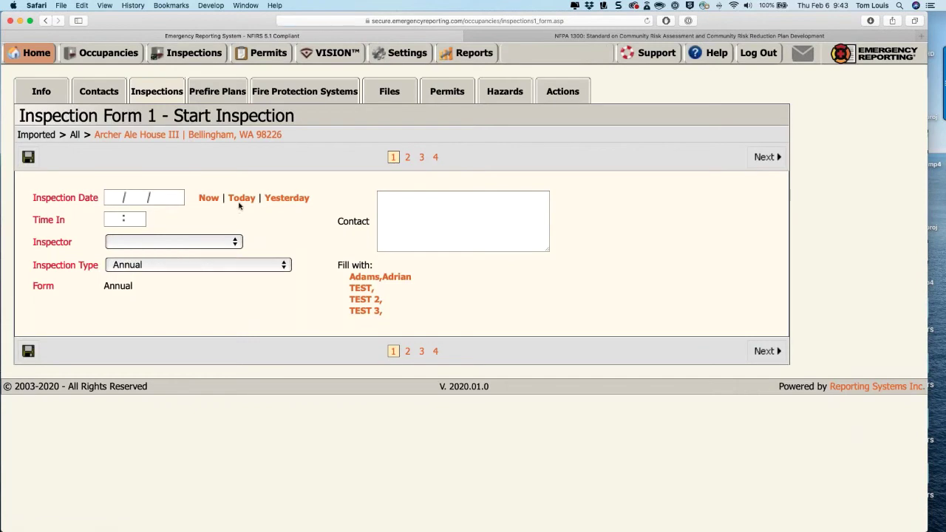
{"action": "left_click", "coordinate": [208, 198]}
{"action": "left_click", "coordinate": [169, 241]}
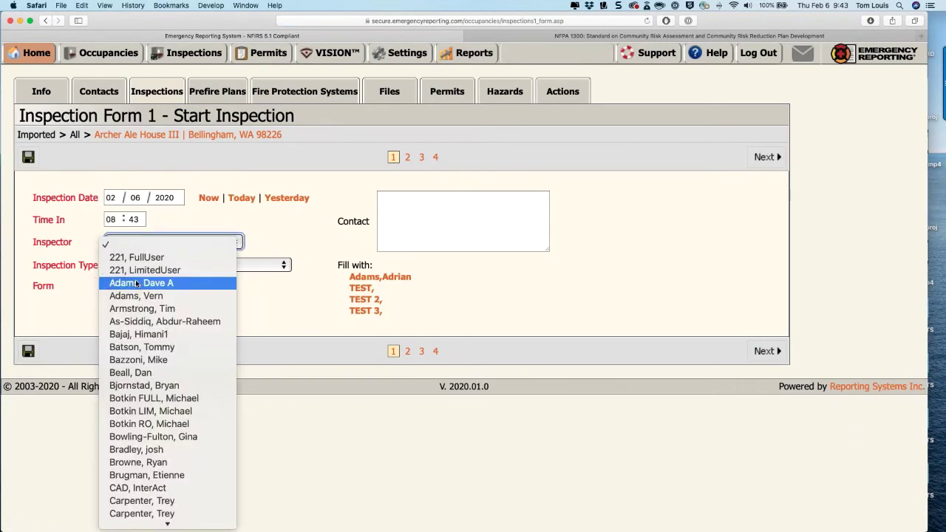
{"action": "left_click", "coordinate": [137, 283]}
{"action": "left_click", "coordinate": [163, 267]}
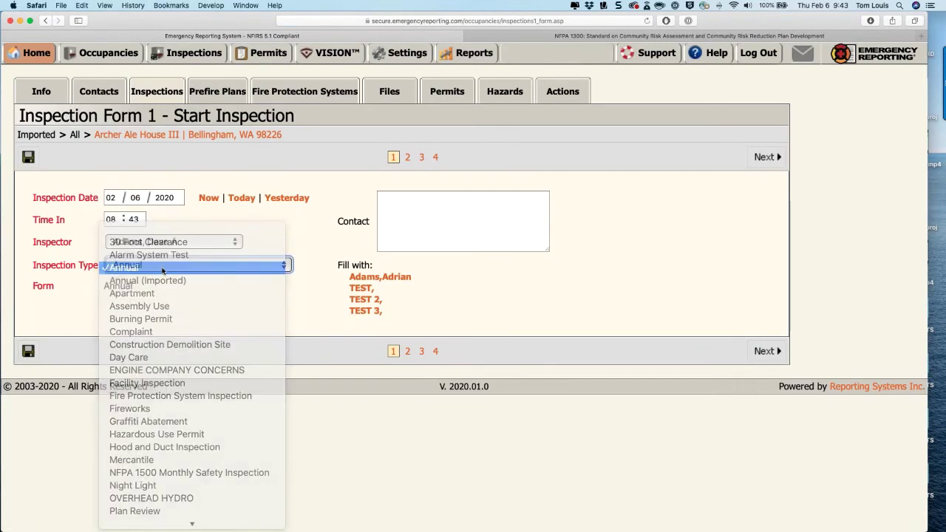
{"action": "left_click", "coordinate": [162, 268]}
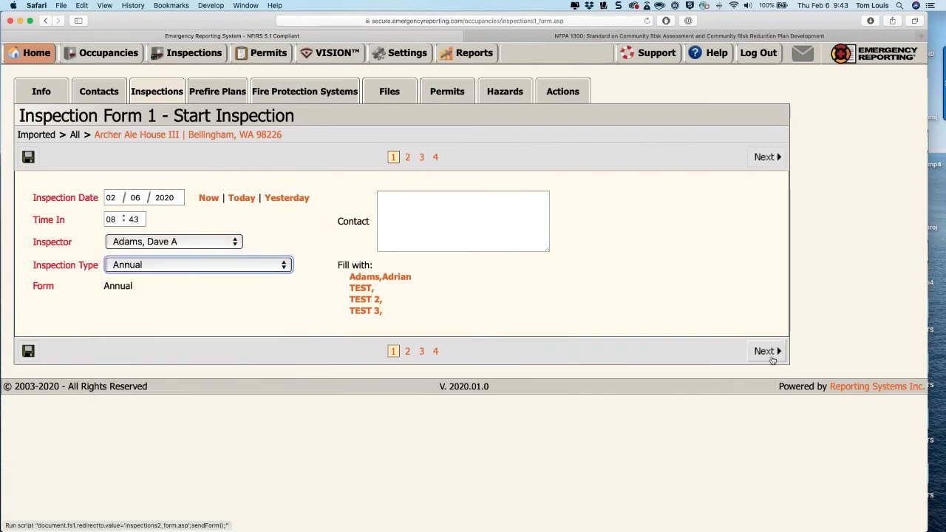
{"action": "left_click", "coordinate": [771, 359]}
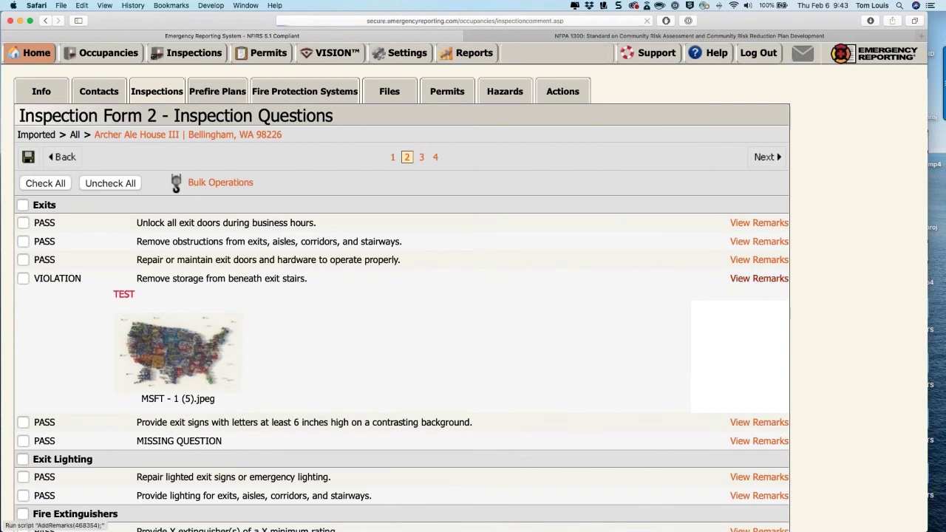
- Change the exit-stairs item to Violation Corrected During REINSPECTION and save it
{"action": "left_click", "coordinate": [759, 278]}
{"action": "left_click", "coordinate": [97, 237]}
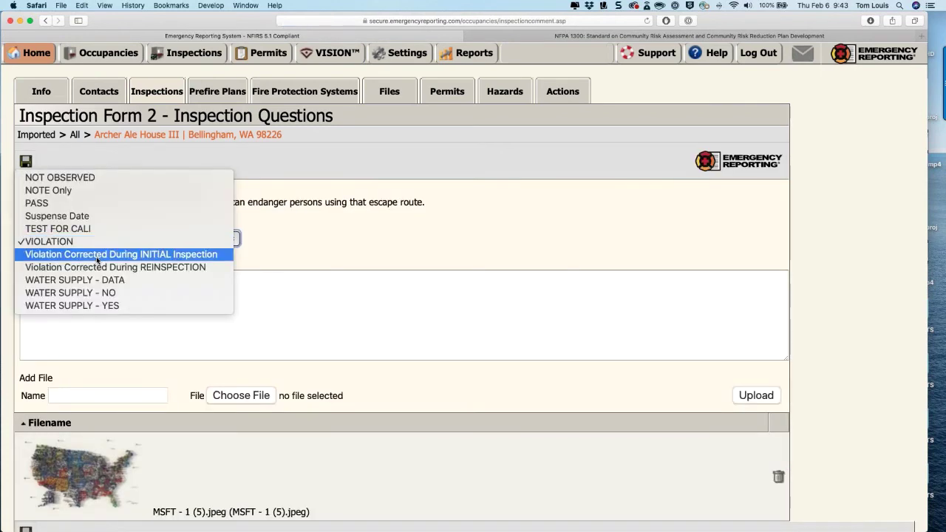
{"action": "key", "text": "Escape"}
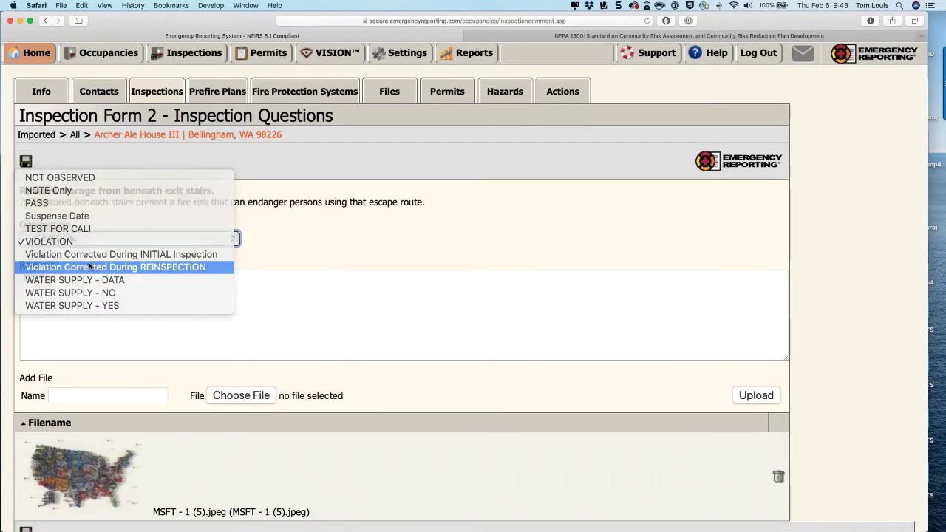
{"action": "left_click", "coordinate": [80, 276]}
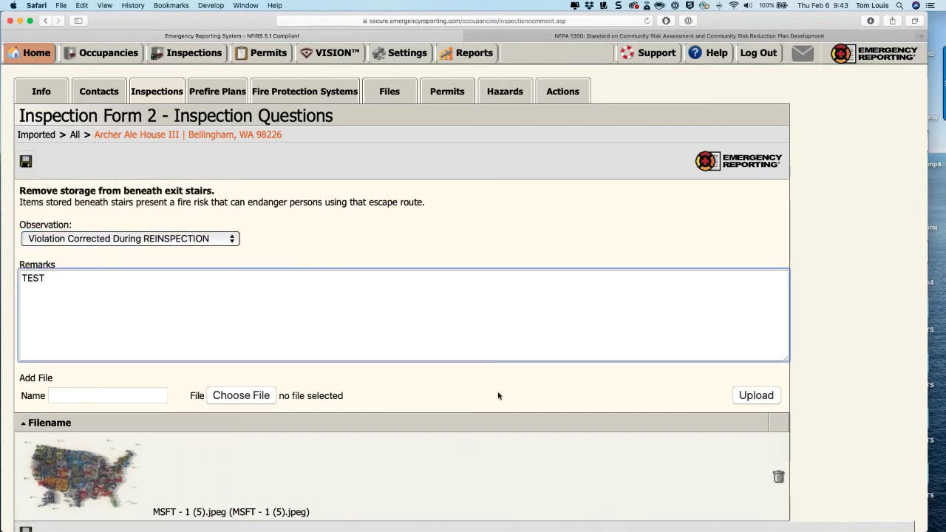
{"action": "scroll", "coordinate": [498, 395], "scroll_direction": "down", "scroll_amount": 2}
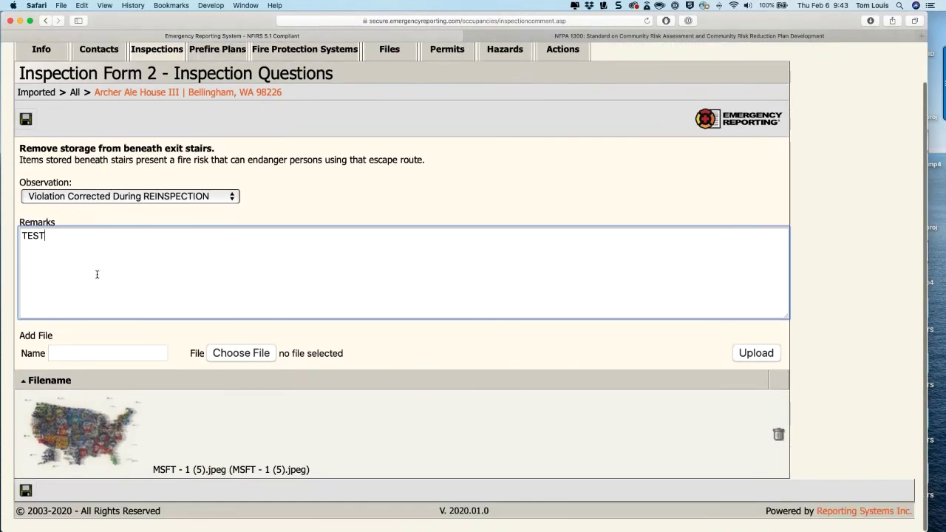
{"action": "left_click", "coordinate": [25, 490]}
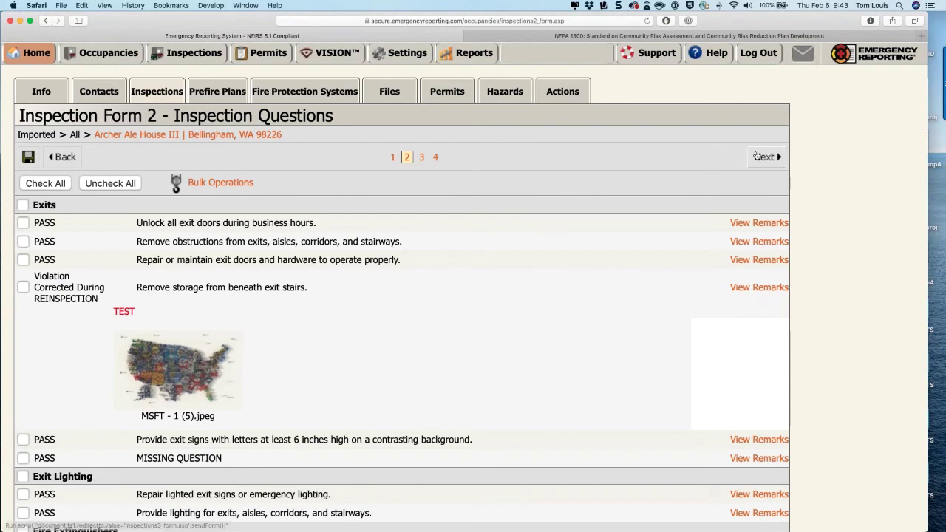
{"action": "mouse_move", "coordinate": [36, 53]}
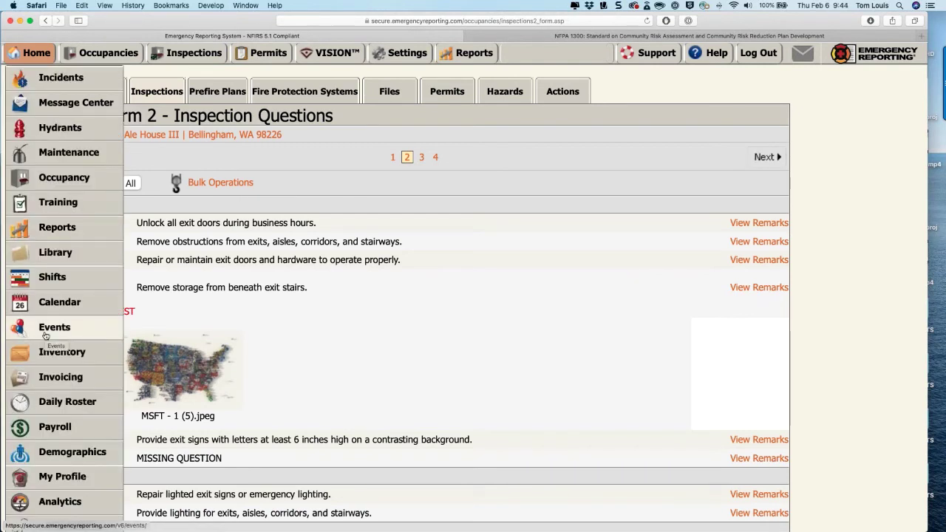
- Open Events, then the Reports Event List in a new tab, listing report 1774
{"action": "left_click", "coordinate": [45, 336]}
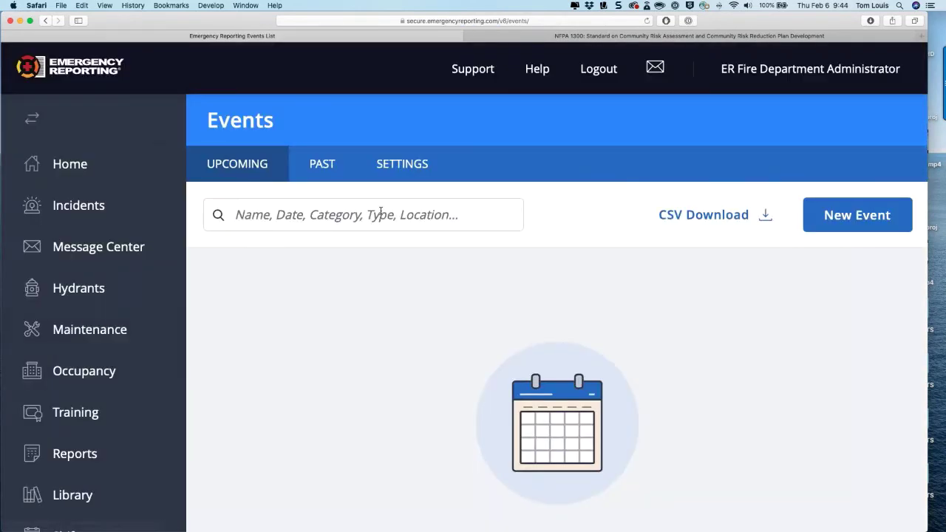
{"action": "scroll", "coordinate": [74, 336], "scroll_direction": "down", "scroll_amount": 3}
{"action": "right_click", "coordinate": [74, 362]}
{"action": "left_click", "coordinate": [89, 372]}
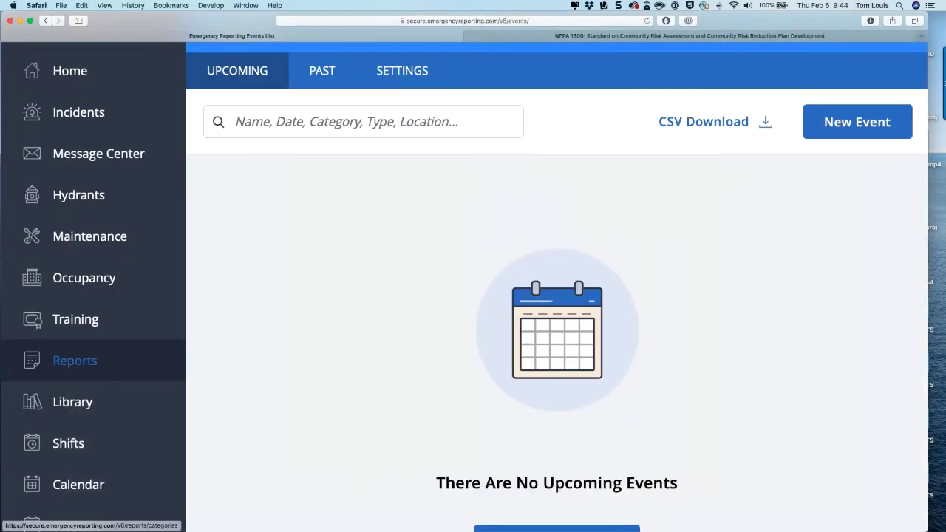
{"action": "left_click", "coordinate": [464, 35]}
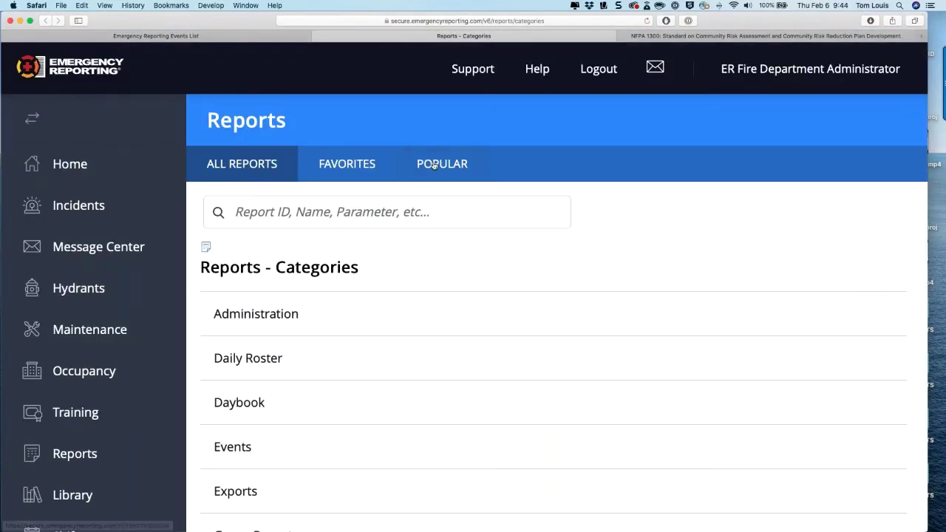
{"action": "scroll", "coordinate": [517, 318], "scroll_direction": "down", "scroll_amount": 3}
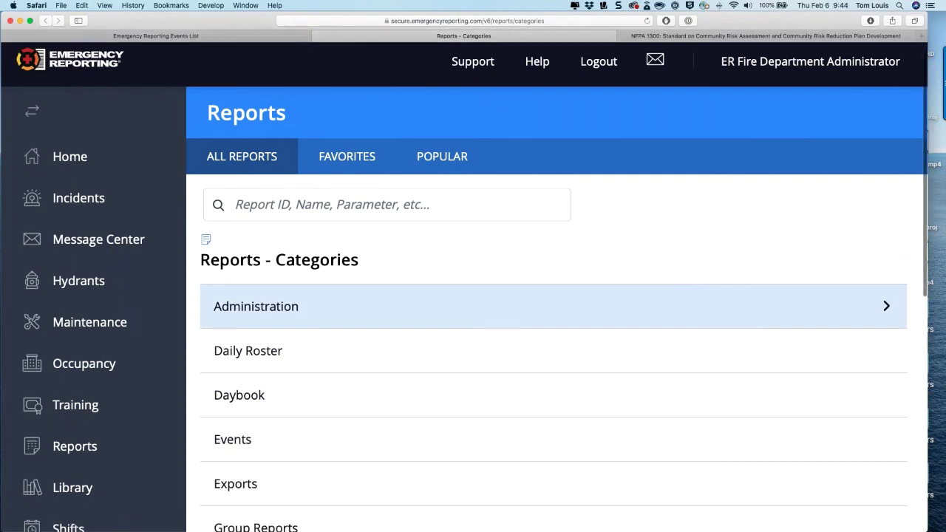
{"action": "left_click", "coordinate": [517, 367]}
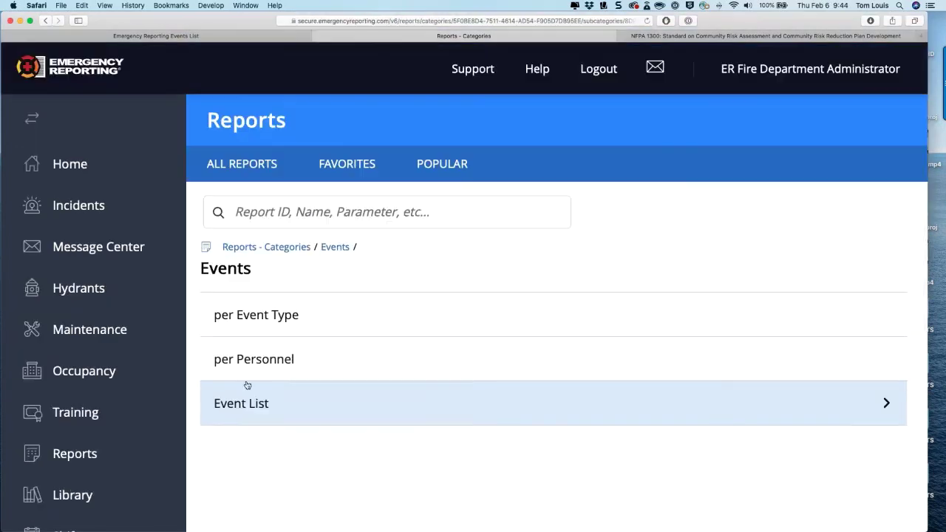
{"action": "left_click", "coordinate": [248, 400]}
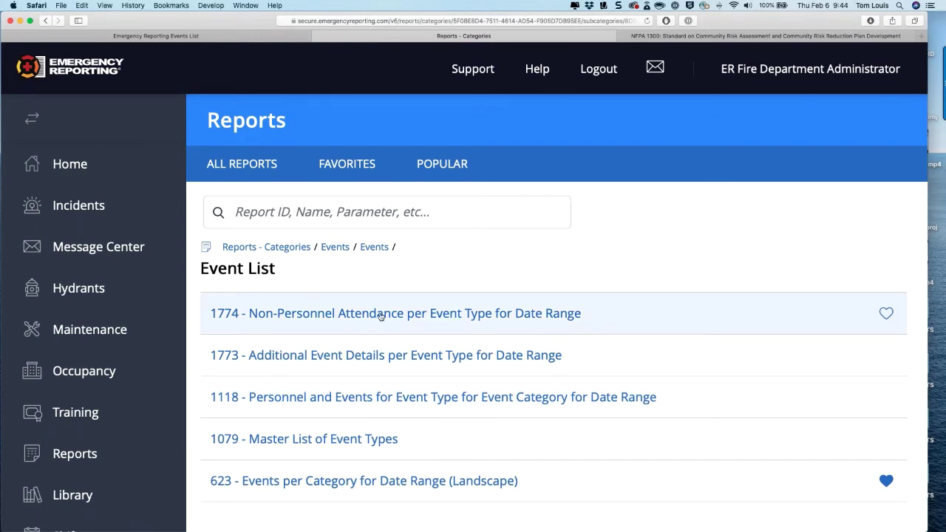
- Generate the 1774 Non-Personnel Attendance per Event Type report for year 2019
{"action": "left_click", "coordinate": [297, 316]}
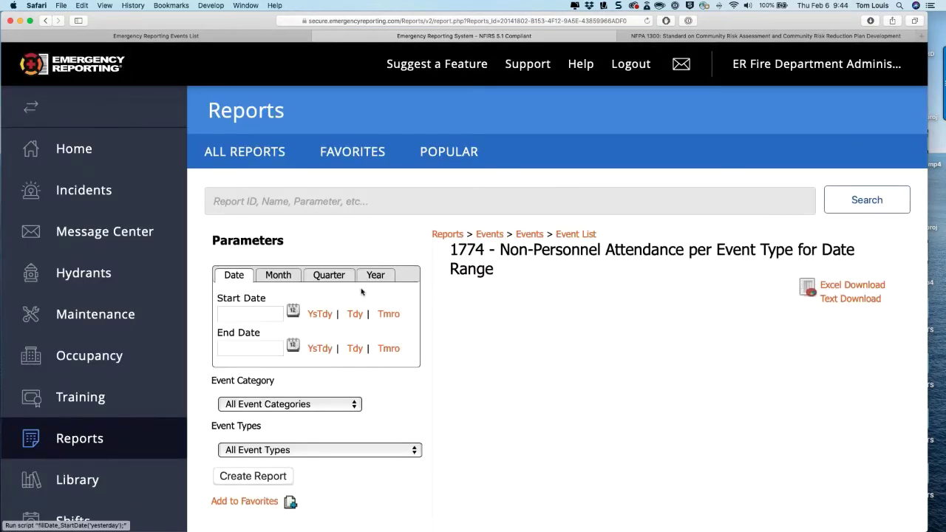
{"action": "left_click", "coordinate": [375, 275]}
{"action": "left_click", "coordinate": [266, 300]}
{"action": "scroll", "coordinate": [275, 290], "scroll_direction": "down", "scroll_amount": 4}
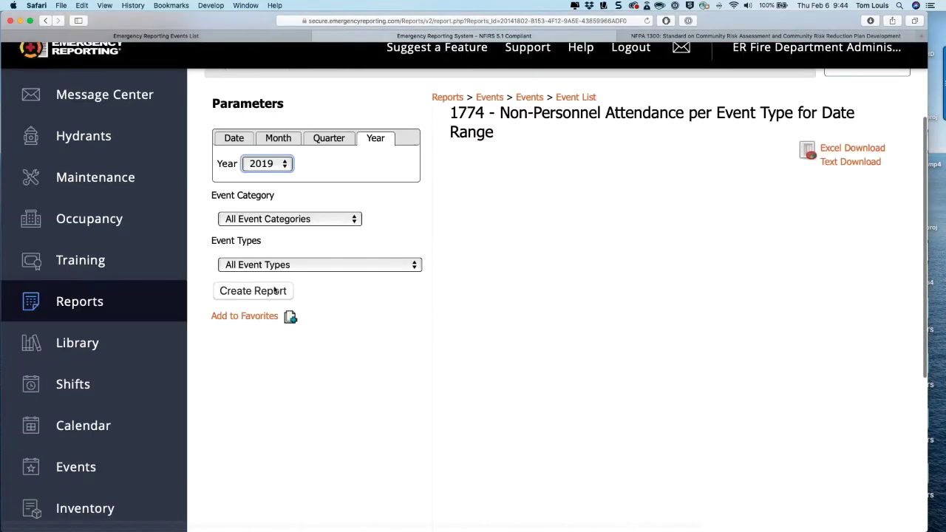
{"action": "left_click", "coordinate": [275, 290]}
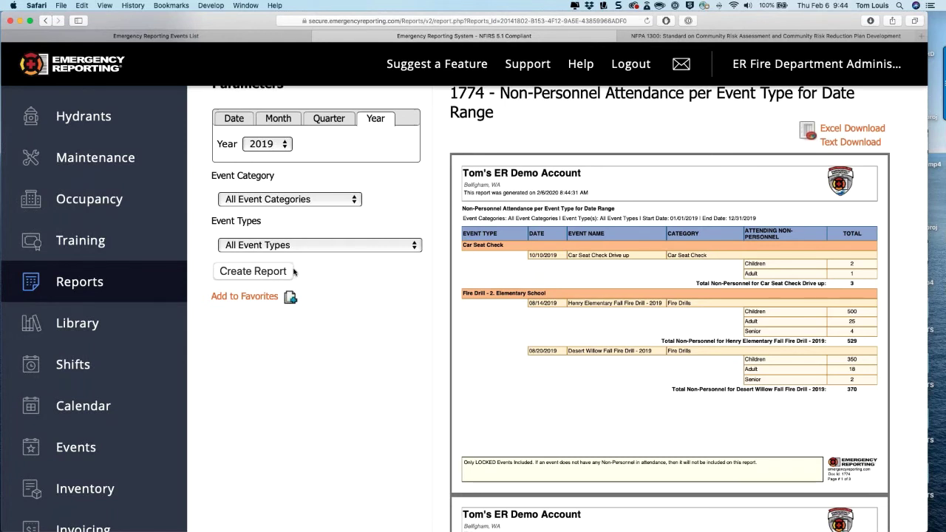
- Check the event types list, leave it unchanged, and scroll down through the report preview
{"action": "left_click", "coordinate": [323, 247]}
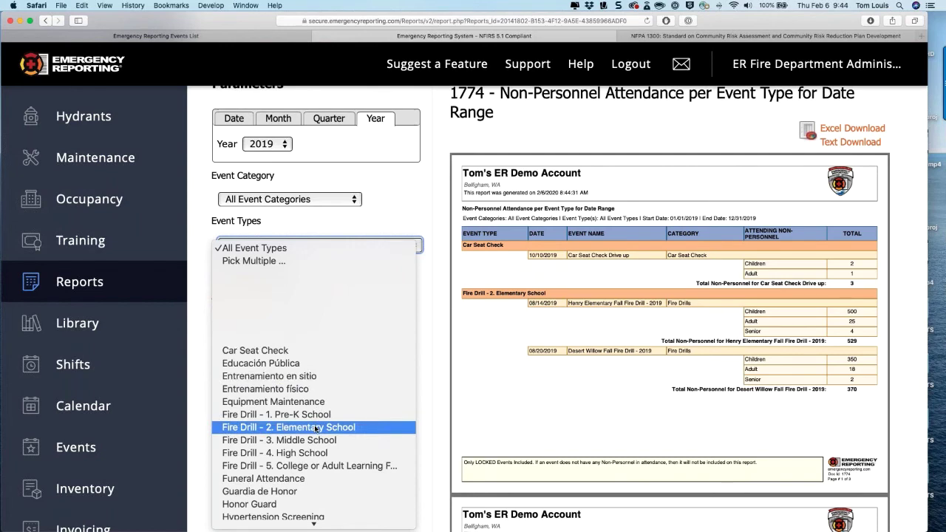
{"action": "left_click", "coordinate": [527, 390]}
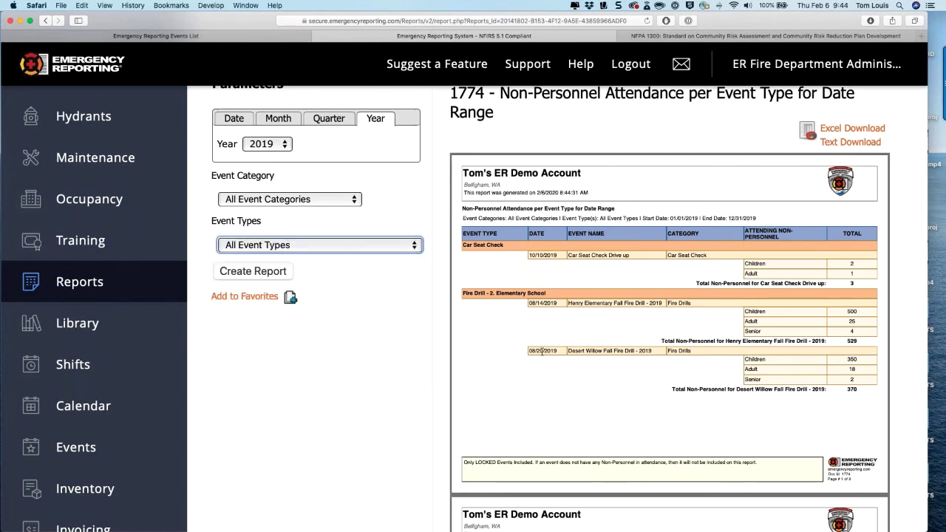
{"action": "scroll", "coordinate": [543, 351], "scroll_direction": "down", "scroll_amount": 3}
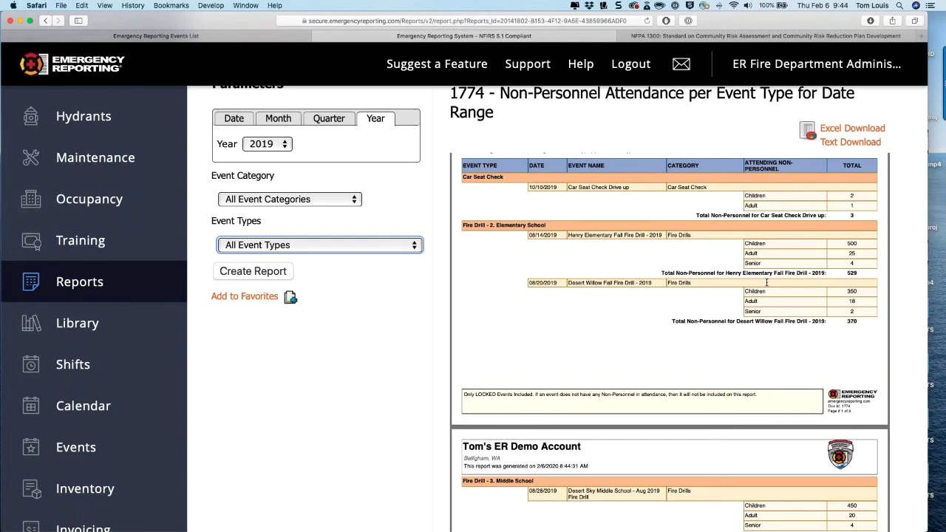
{"action": "scroll", "coordinate": [786, 285], "scroll_direction": "down", "scroll_amount": 3}
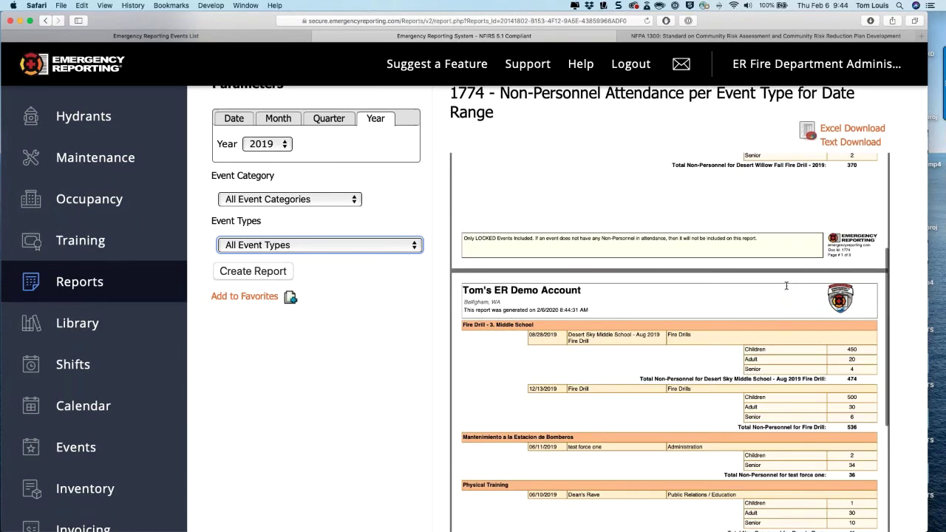
{"action": "scroll", "coordinate": [786, 285], "scroll_direction": "down", "scroll_amount": 5}
{"action": "scroll", "coordinate": [786, 285], "scroll_direction": "down", "scroll_amount": 5}
{"action": "scroll", "coordinate": [786, 285], "scroll_direction": "down", "scroll_amount": 5}
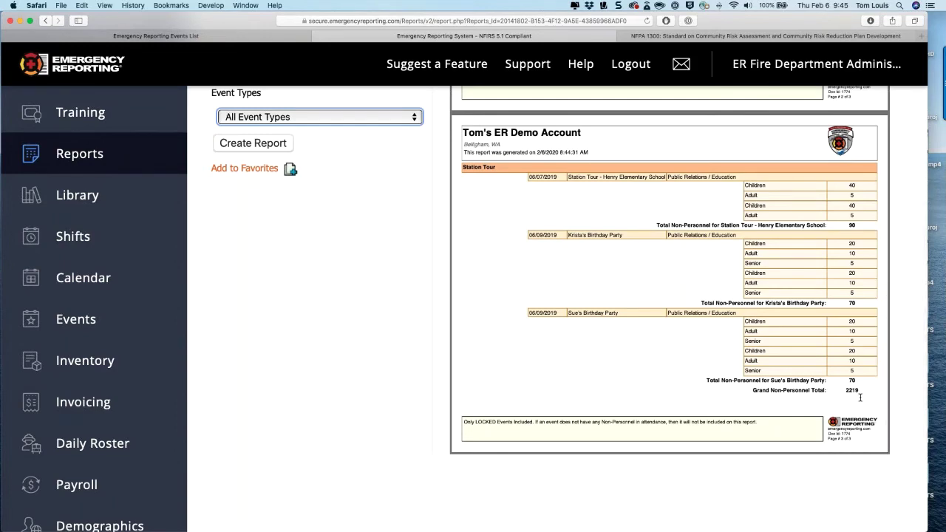
- Scroll the report back to page 1, then go to the Events page
{"action": "scroll", "coordinate": [859, 397], "scroll_direction": "up", "scroll_amount": 5}
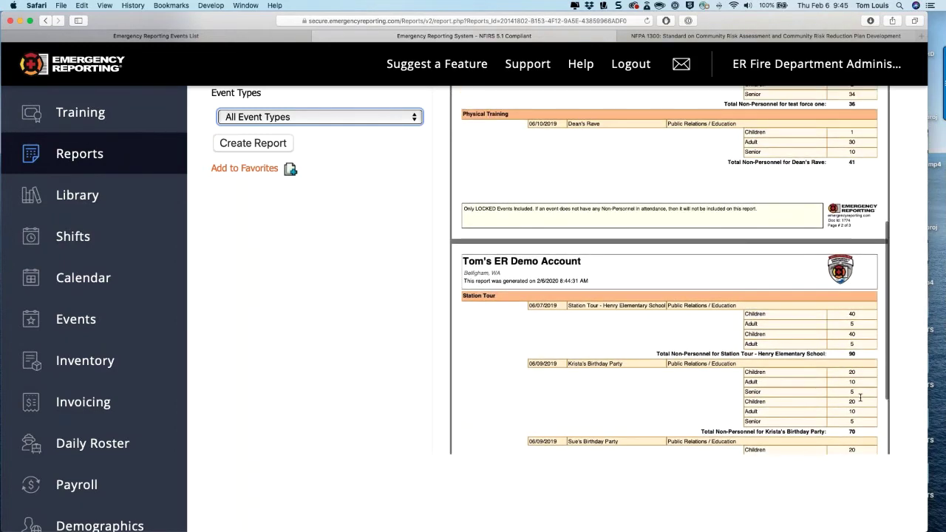
{"action": "scroll", "coordinate": [859, 398], "scroll_direction": "up", "scroll_amount": 7}
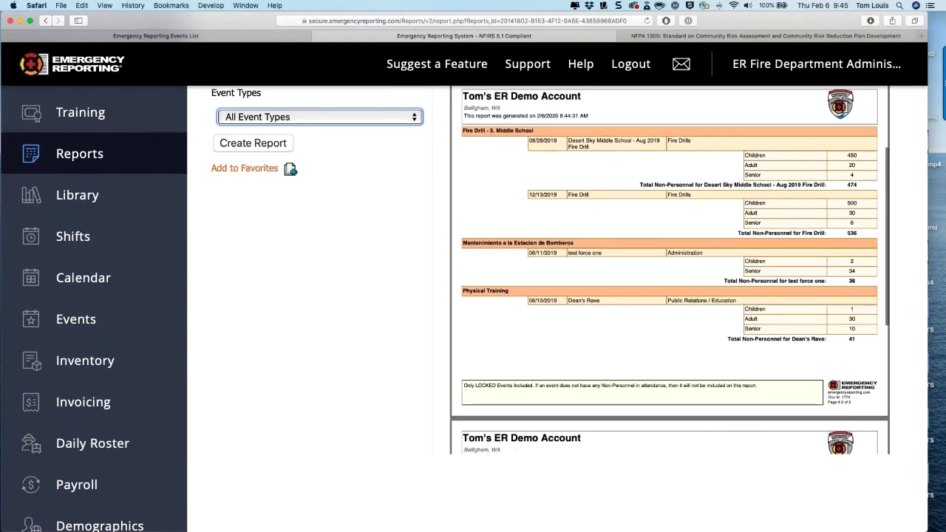
{"action": "scroll", "coordinate": [671, 270], "scroll_direction": "up", "scroll_amount": 4}
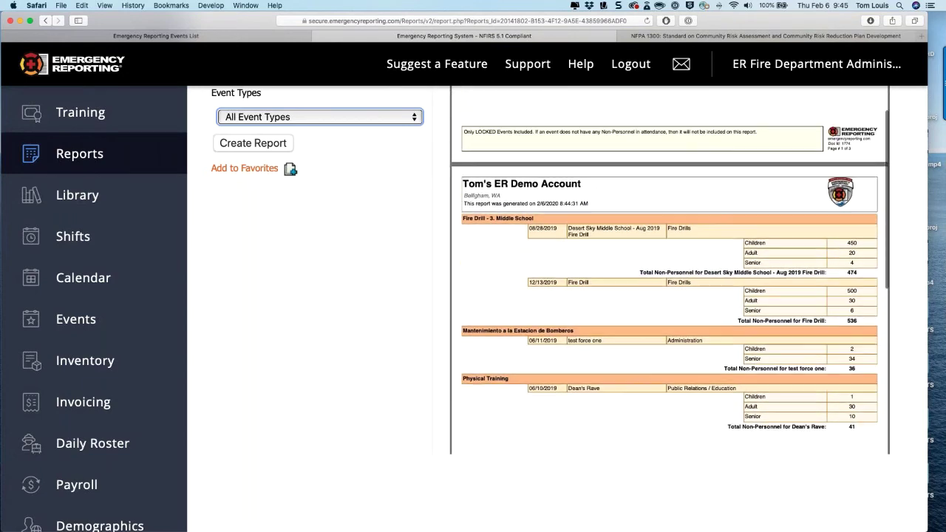
{"action": "scroll", "coordinate": [670, 270], "scroll_direction": "up", "scroll_amount": 4}
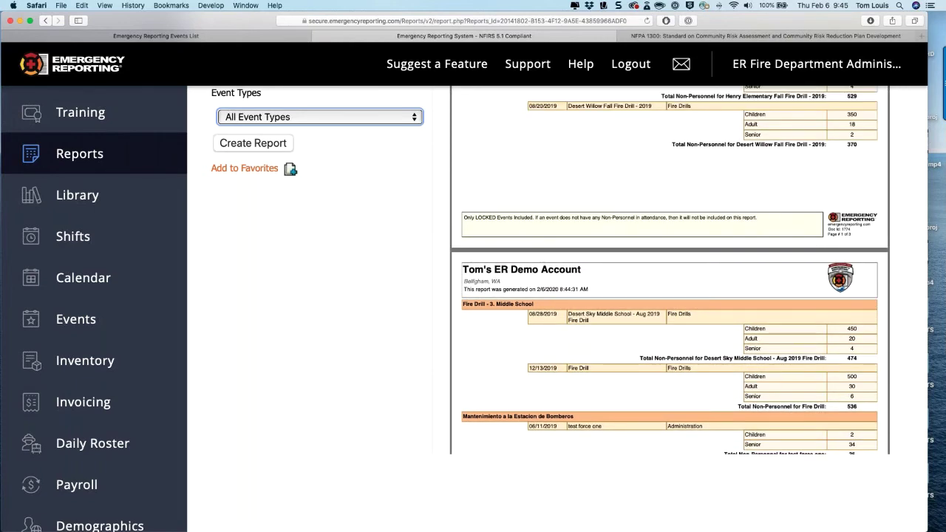
{"action": "scroll", "coordinate": [859, 386], "scroll_direction": "up", "scroll_amount": 9}
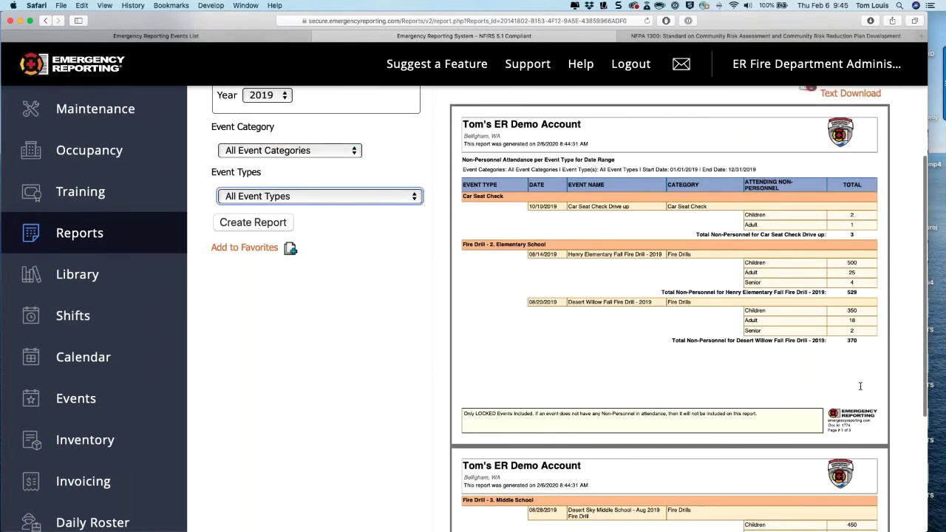
{"action": "scroll", "coordinate": [859, 386], "scroll_direction": "up", "scroll_amount": 1}
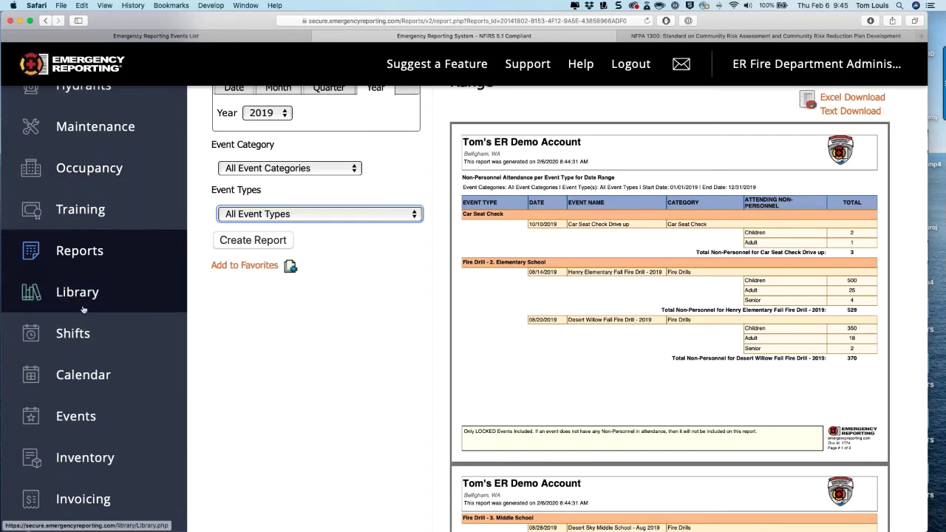
{"action": "left_click", "coordinate": [76, 416]}
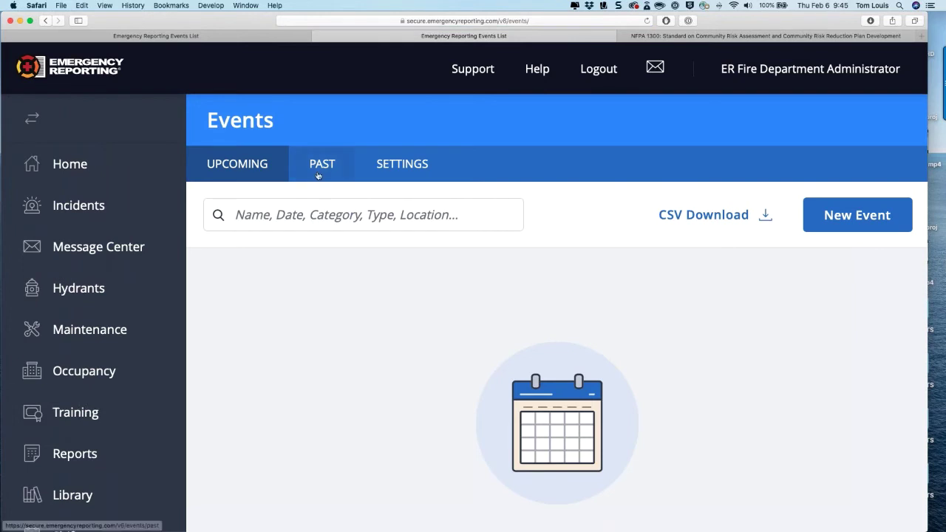
- Glance at Past events, return to Upcoming, and bring up a blank New Event form
{"action": "scroll", "coordinate": [278, 287], "scroll_direction": "down", "scroll_amount": 2}
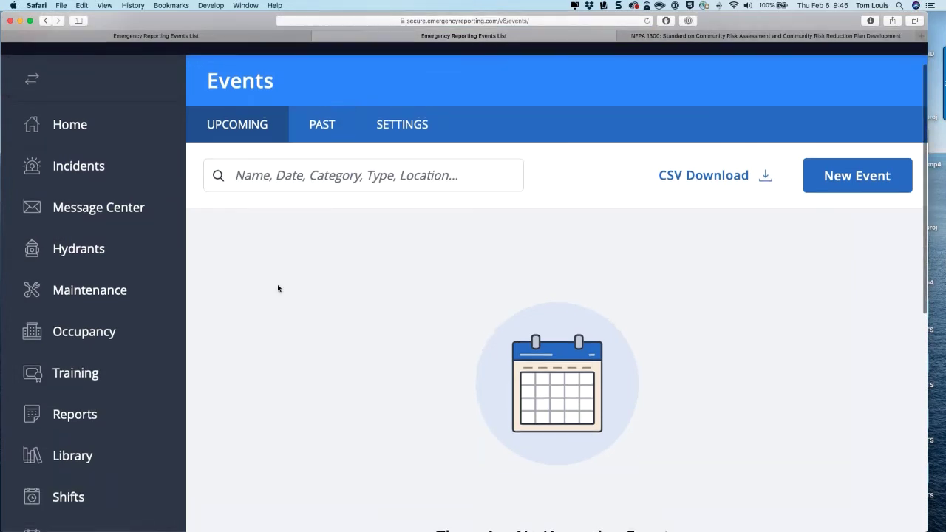
{"action": "left_click", "coordinate": [322, 135]}
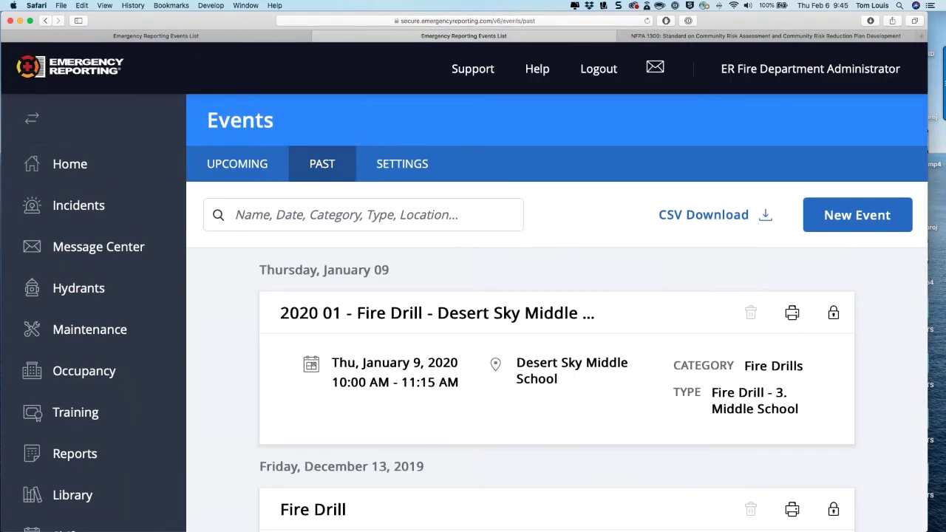
{"action": "left_click", "coordinate": [245, 162]}
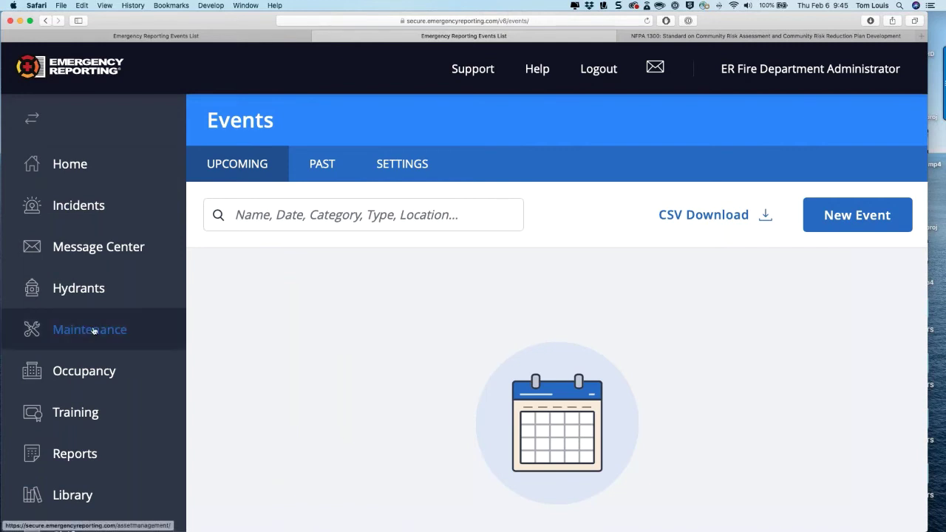
{"action": "left_click", "coordinate": [857, 215]}
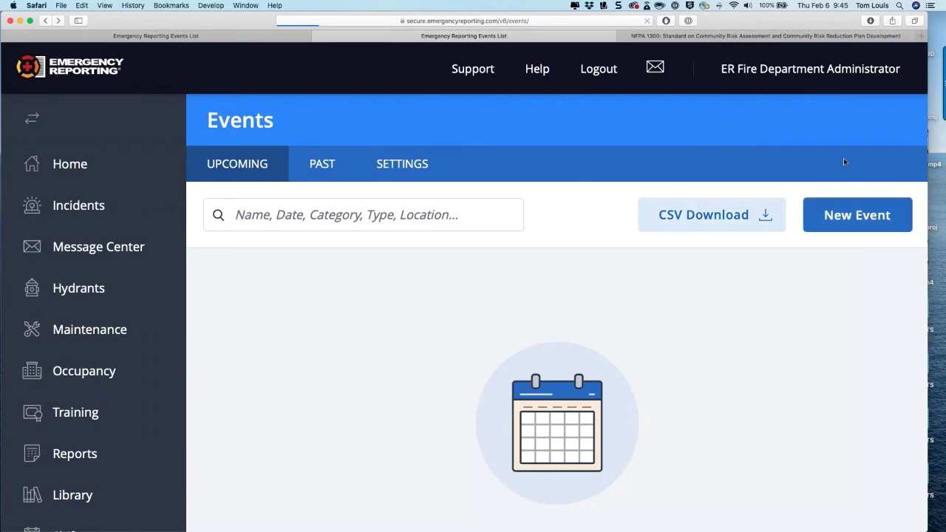
{"action": "left_click", "coordinate": [847, 215]}
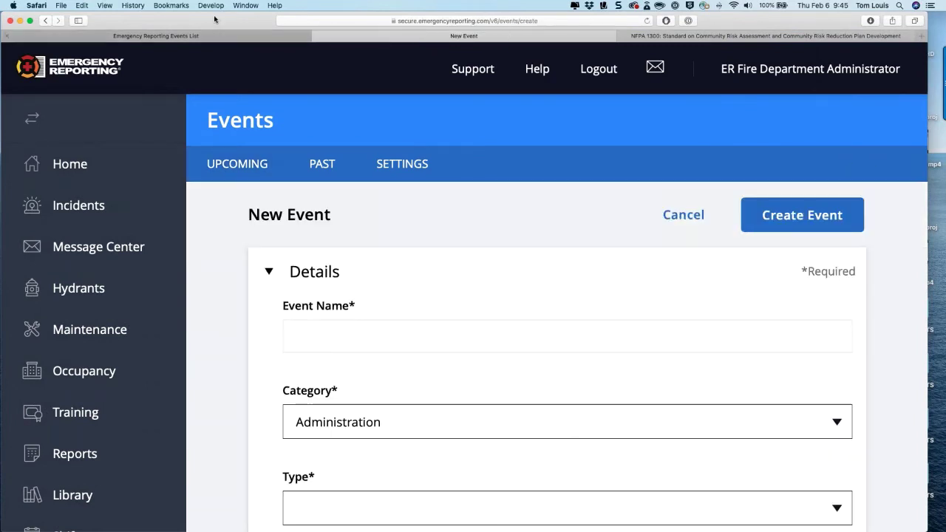
- Widen the browser window and name the event 'February Monthly Fire Drill - Desert Willow Elem'
{"action": "left_click", "coordinate": [940, 323]}
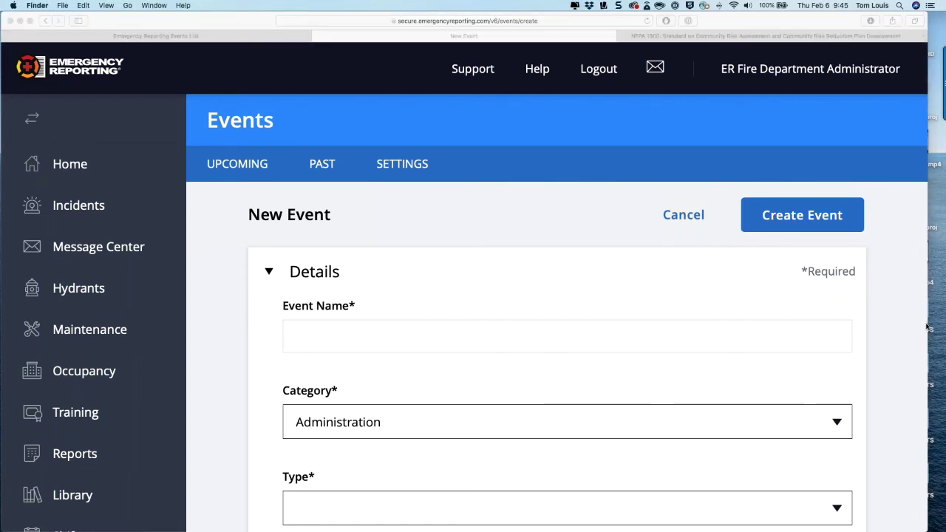
{"action": "left_click", "coordinate": [928, 368]}
{"action": "left_click_drag", "start_coordinate": [927, 368], "coordinate": [945, 367]}
{"action": "left_click", "coordinate": [383, 337]}
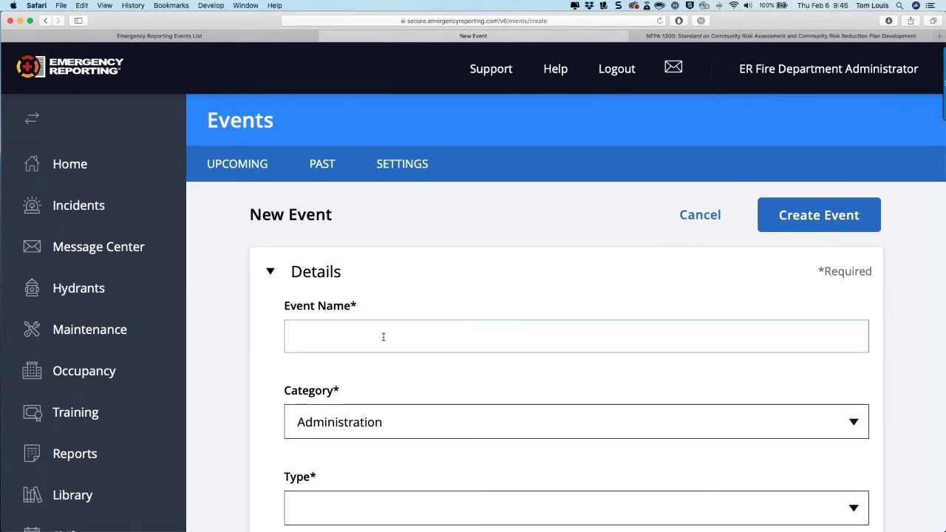
{"action": "type", "text": "Febru"}
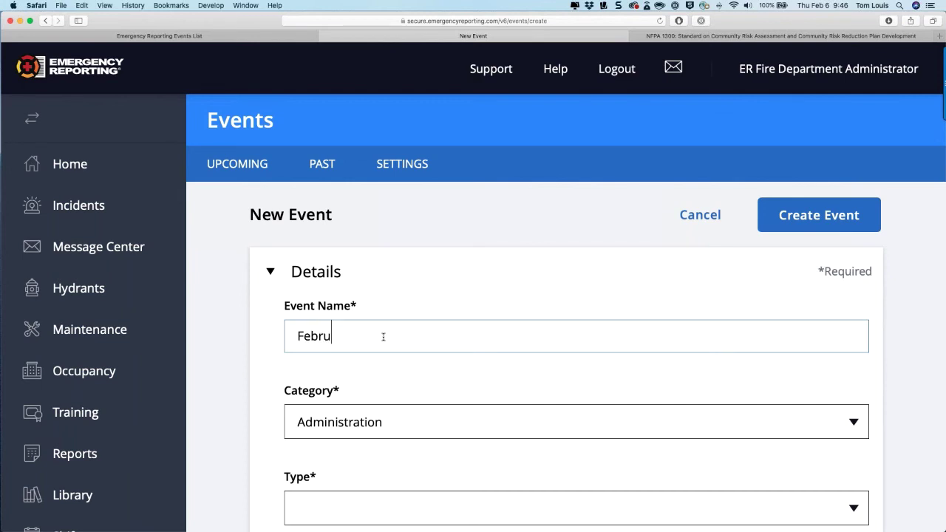
{"action": "type", "text": "ary Monthly "}
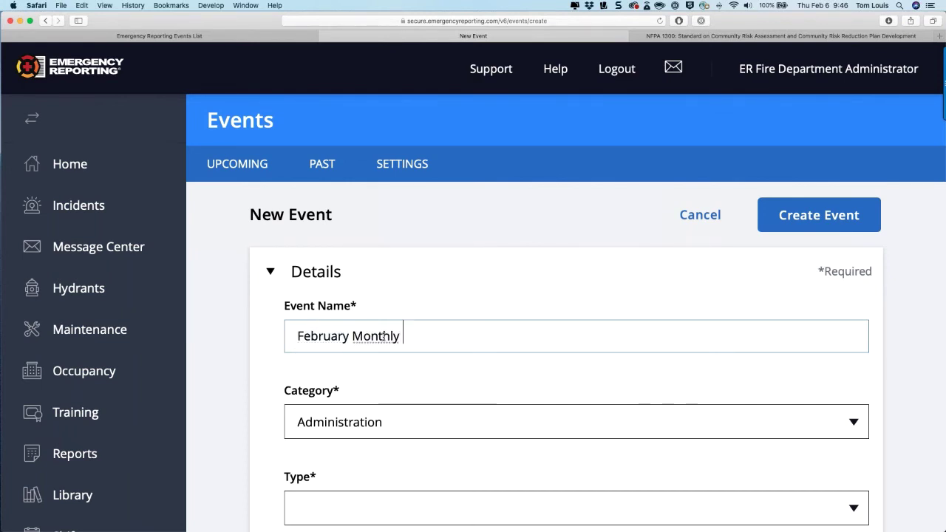
{"action": "type", "text": "Fire Drill -"}
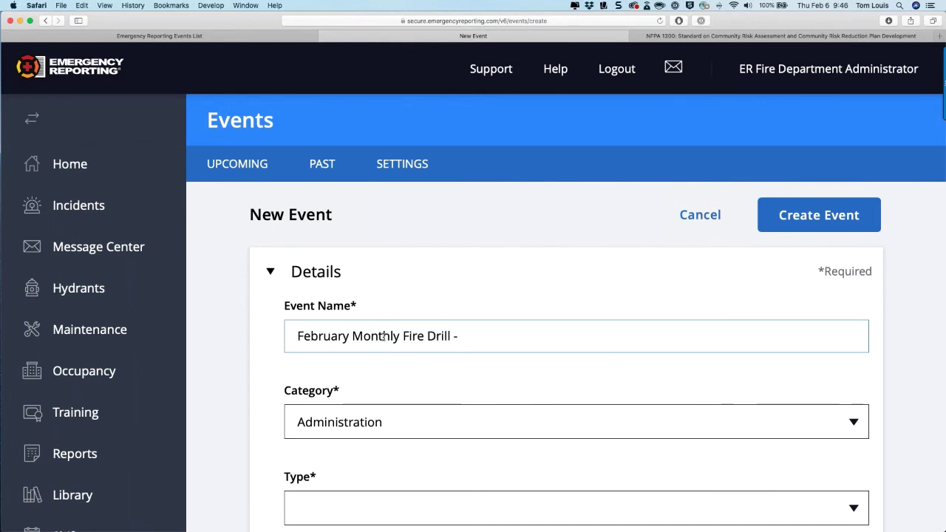
{"action": "type", "text": " Desert Willow "}
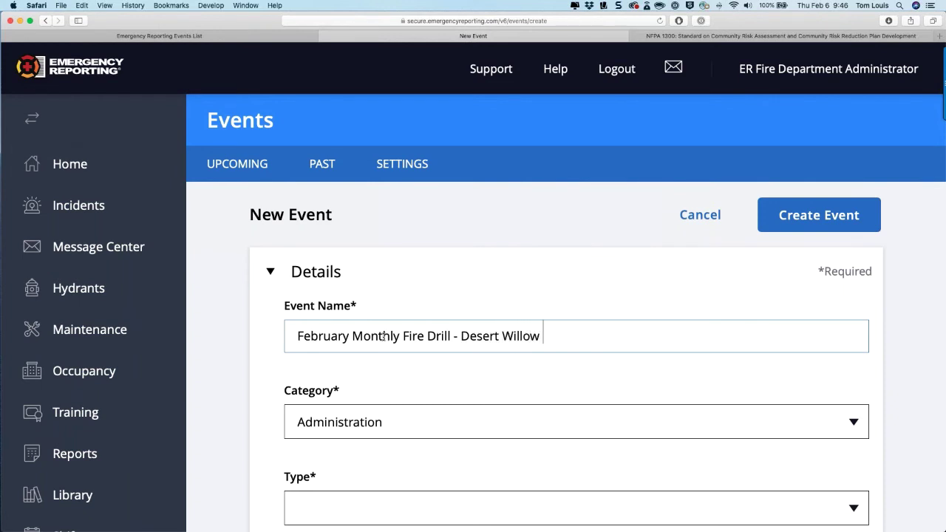
{"action": "type", "text": "Elem"}
- Set the new event's Category to Fire Drills
{"action": "scroll", "coordinate": [317, 347], "scroll_direction": "down", "scroll_amount": 2}
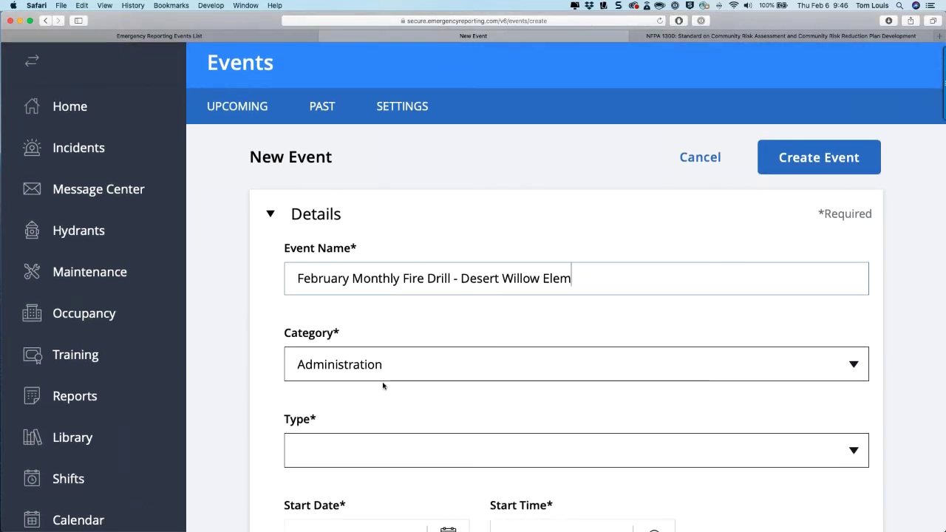
{"action": "left_click", "coordinate": [383, 373]}
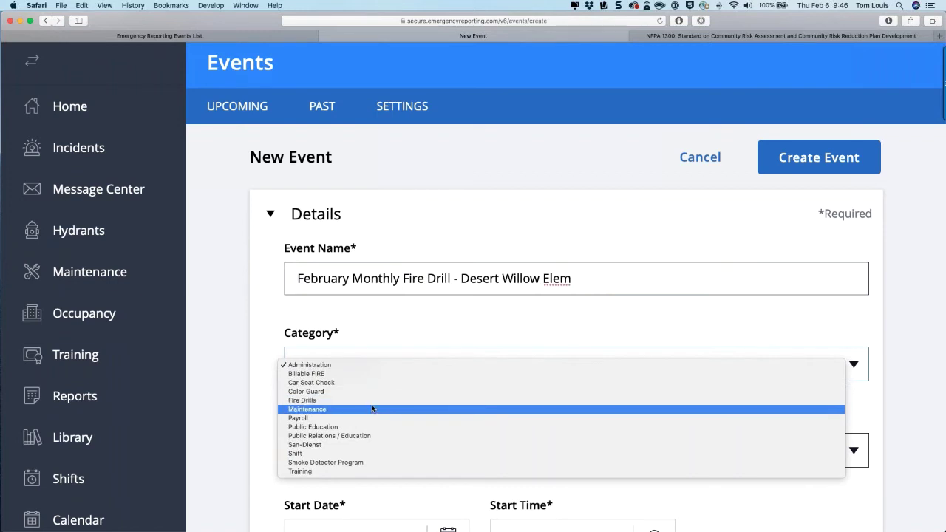
{"action": "left_click", "coordinate": [367, 400]}
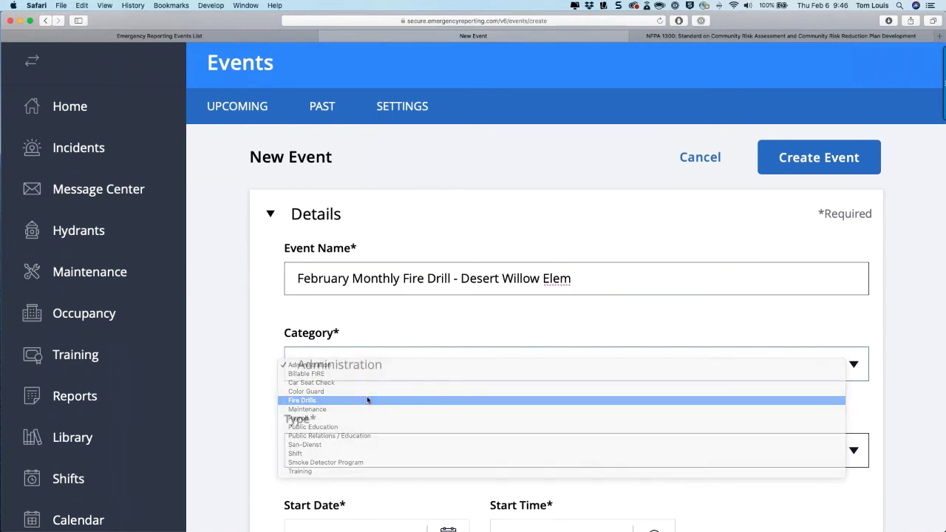
{"action": "left_click", "coordinate": [366, 450]}
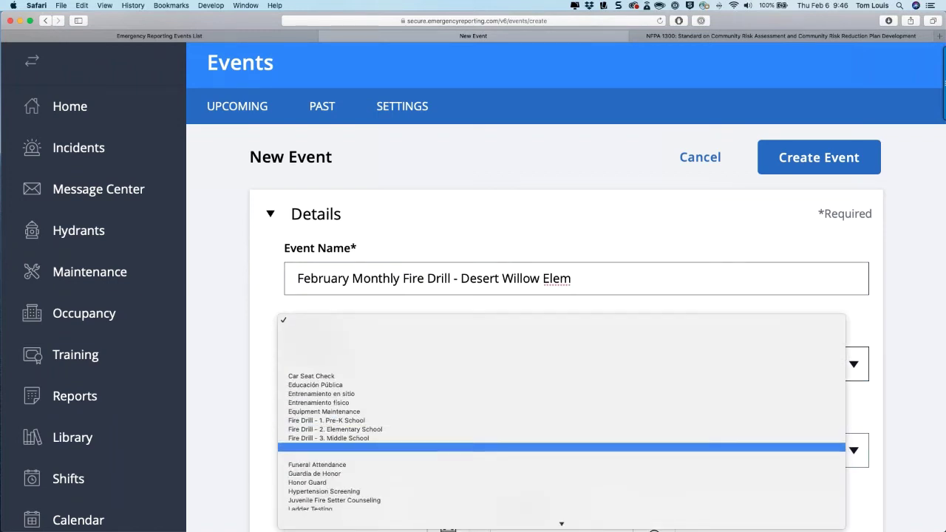
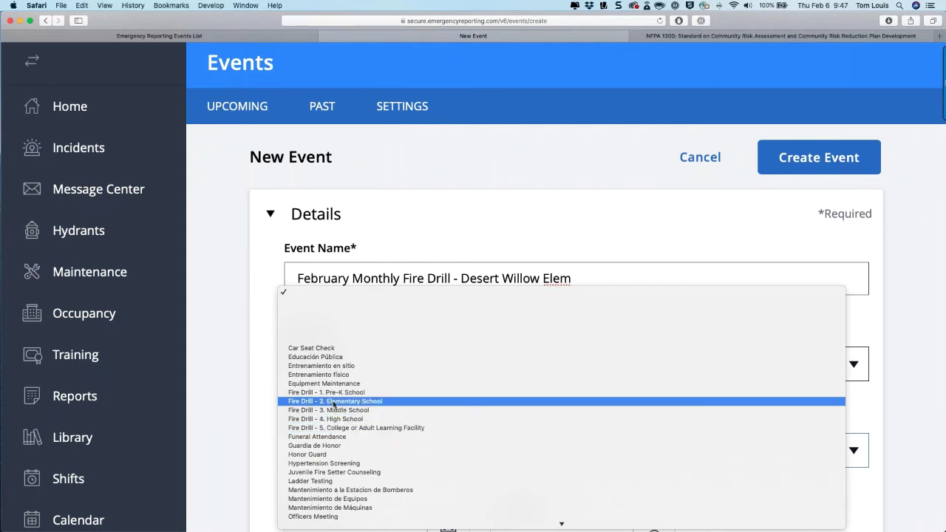
- Set the February fire drill event's type to 'Fire Drill - 2. Elementary School'
{"action": "left_click", "coordinate": [333, 403]}
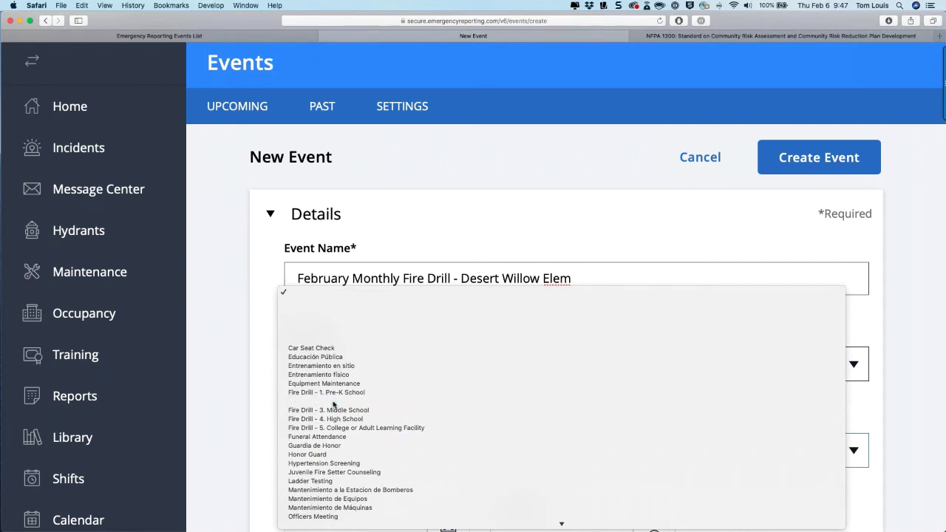
{"action": "scroll", "coordinate": [429, 416], "scroll_direction": "down", "scroll_amount": 5}
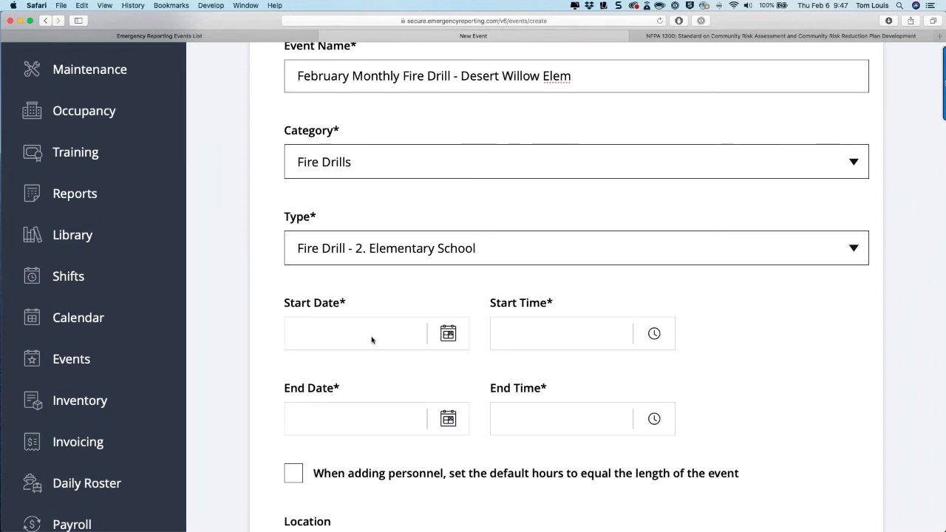
{"action": "scroll", "coordinate": [322, 344], "scroll_direction": "down", "scroll_amount": 1}
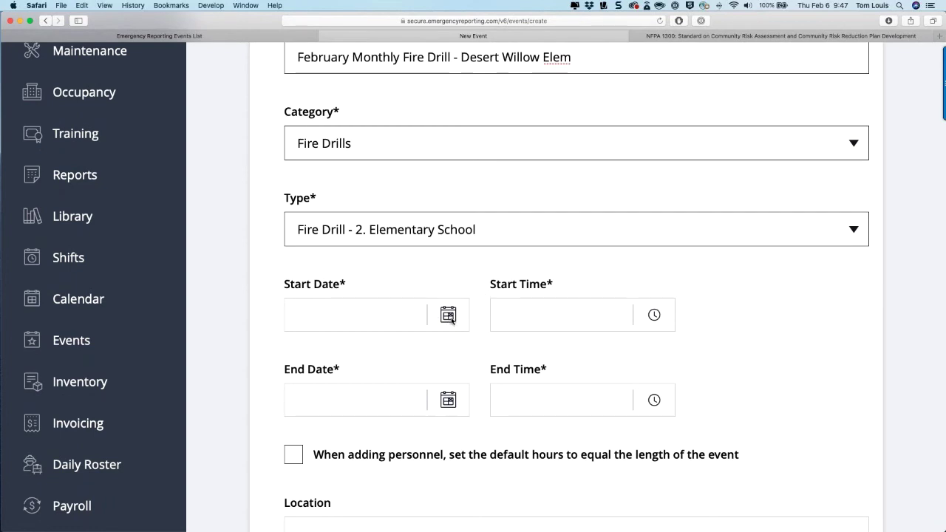
{"action": "scroll", "coordinate": [452, 319], "scroll_direction": "up", "scroll_amount": 1}
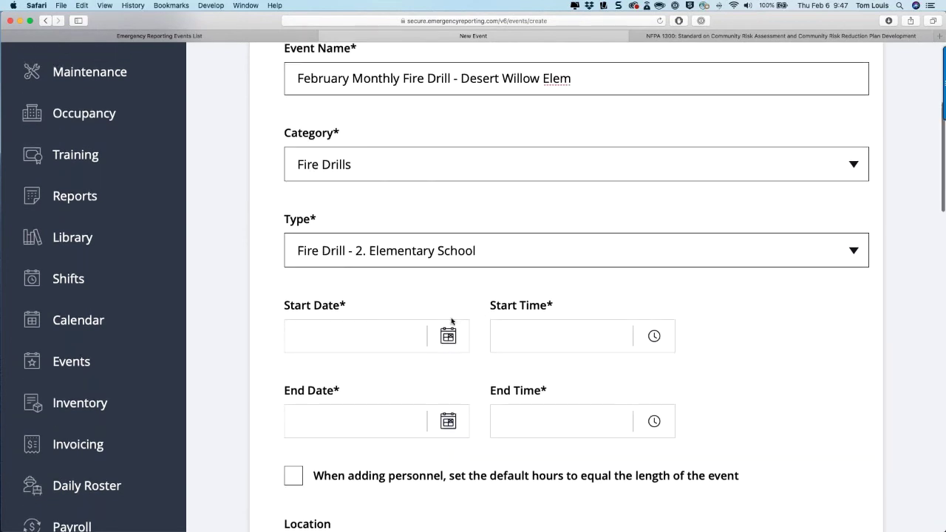
{"action": "scroll", "coordinate": [451, 320], "scroll_direction": "up", "scroll_amount": 5}
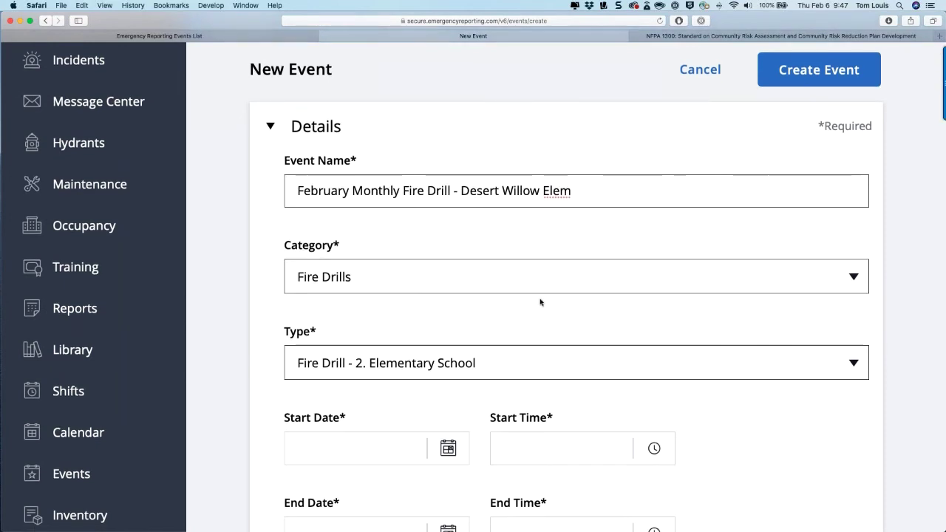
- Try creating the event and review the date and time fields flagged as Required
{"action": "left_click", "coordinate": [805, 80]}
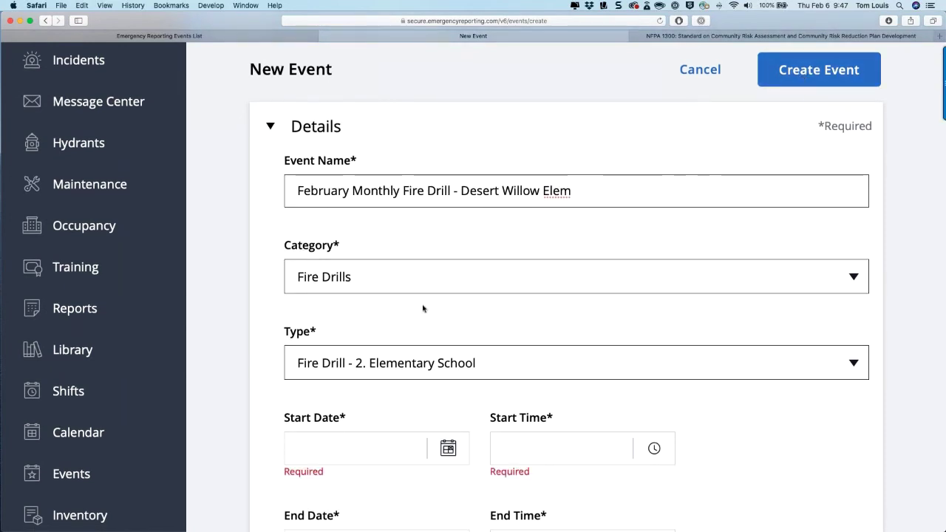
{"action": "scroll", "coordinate": [423, 310], "scroll_direction": "down", "scroll_amount": 8}
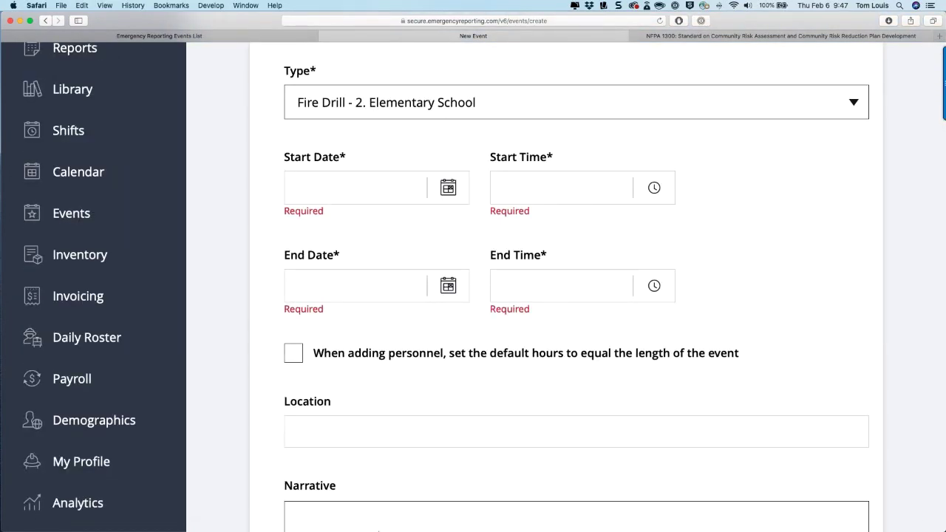
{"action": "scroll", "coordinate": [351, 289], "scroll_direction": "up", "scroll_amount": 1}
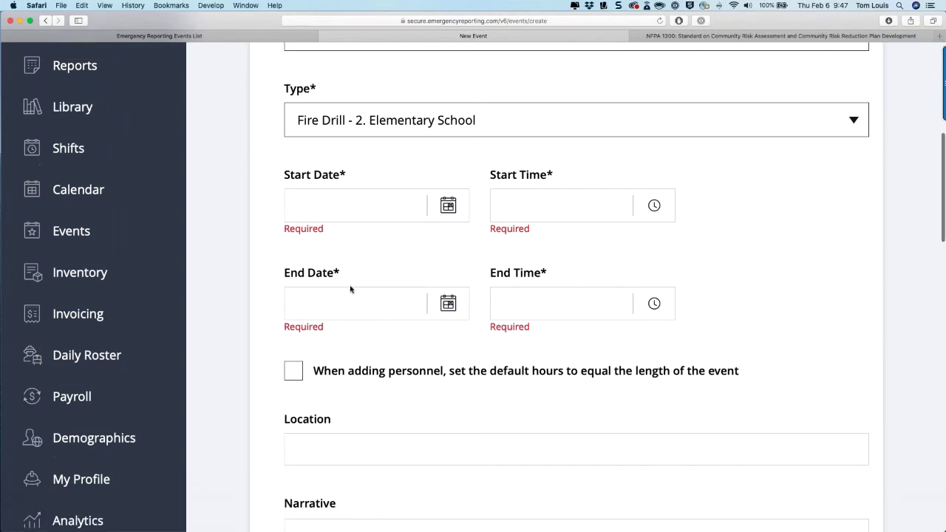
{"action": "scroll", "coordinate": [351, 289], "scroll_direction": "up", "scroll_amount": 7}
{"action": "scroll", "coordinate": [351, 289], "scroll_direction": "up", "scroll_amount": 4}
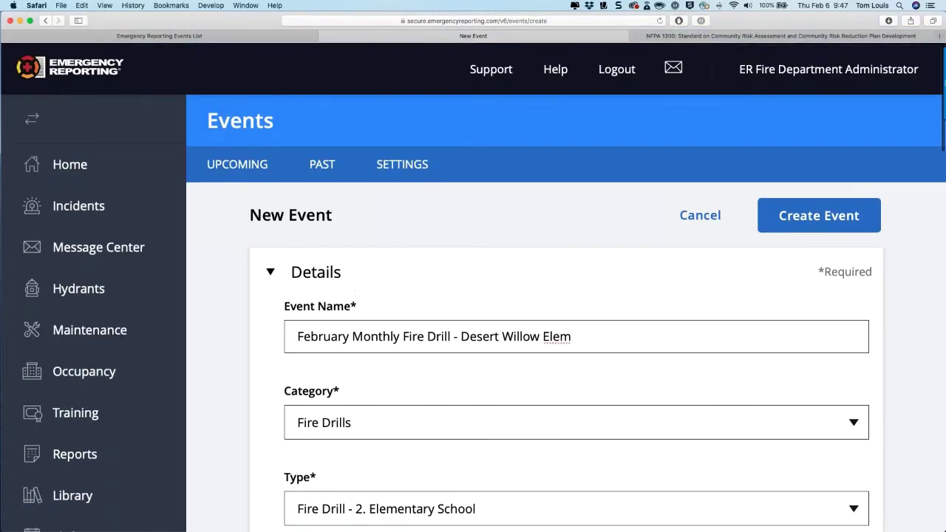
- Open the PAST events list in a new browser tab and switch to it
{"action": "right_click", "coordinate": [319, 158]}
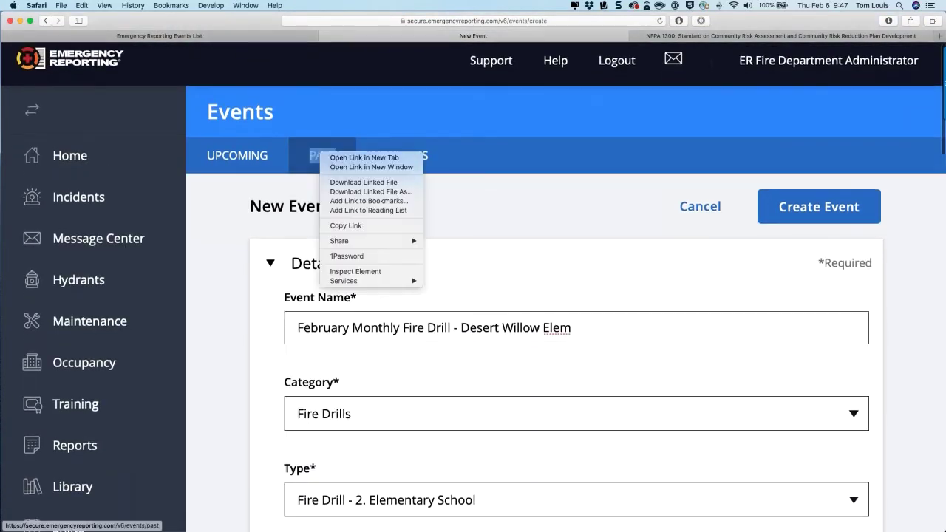
{"action": "left_click", "coordinate": [325, 155]}
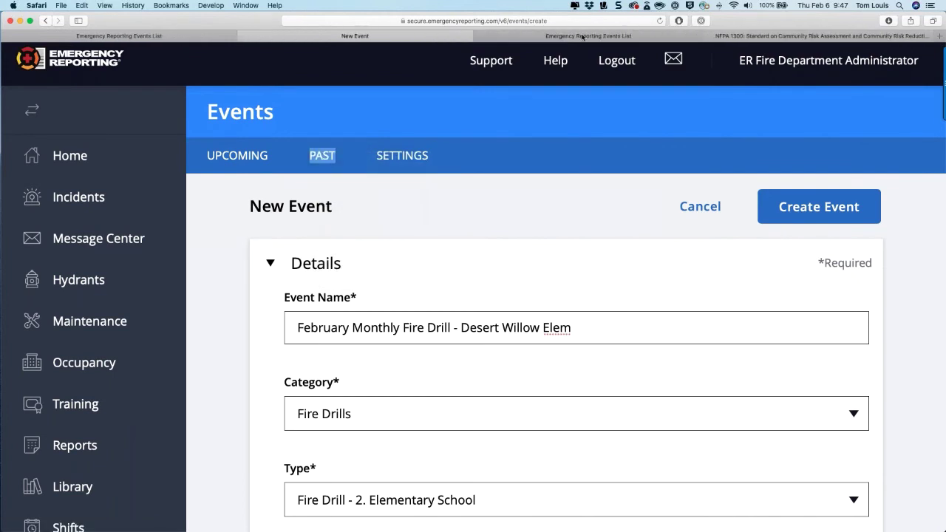
{"action": "left_click", "coordinate": [588, 36]}
- Unlock the January 9 event and open '2020 01 - Fire Drill - Desert Sky Middle School'
{"action": "left_click", "coordinate": [850, 313]}
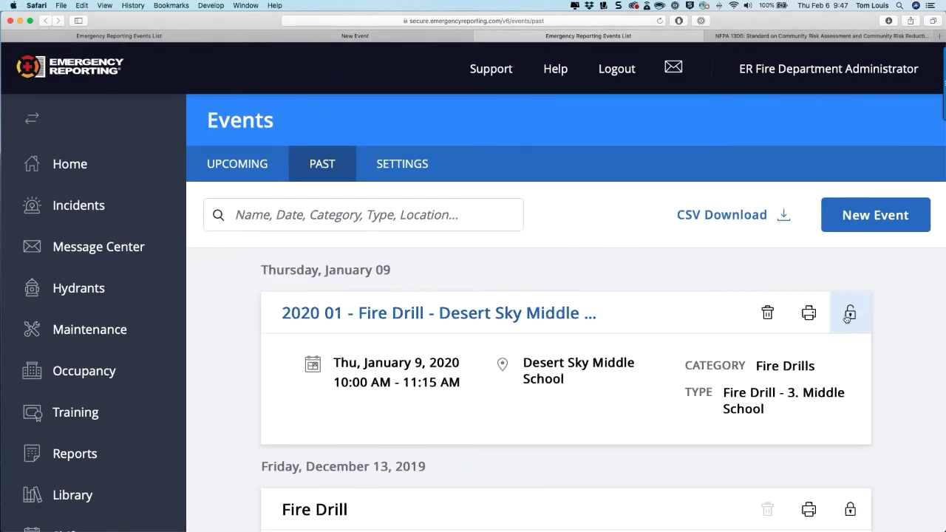
{"action": "left_click", "coordinate": [439, 313]}
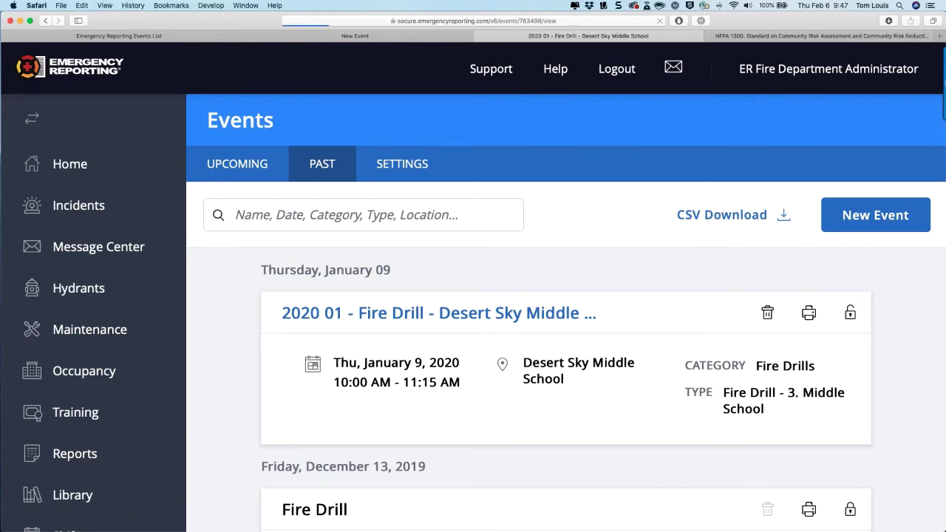
{"action": "scroll", "coordinate": [566, 296], "scroll_direction": "down", "scroll_amount": 6}
{"action": "scroll", "coordinate": [566, 295], "scroll_direction": "up", "scroll_amount": 3}
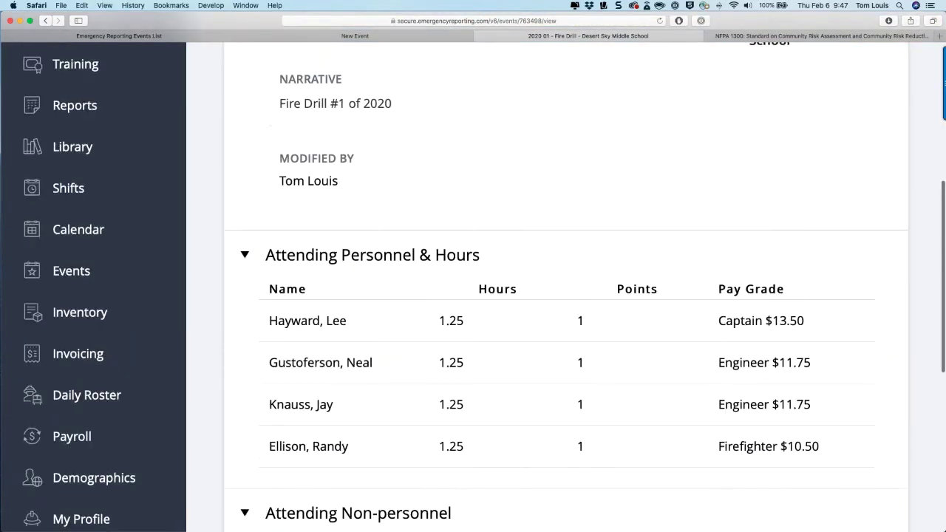
{"action": "scroll", "coordinate": [868, 222], "scroll_direction": "up", "scroll_amount": 3}
- Edit the Desert Sky event and default personnel hours to the event's length
{"action": "left_click", "coordinate": [867, 211]}
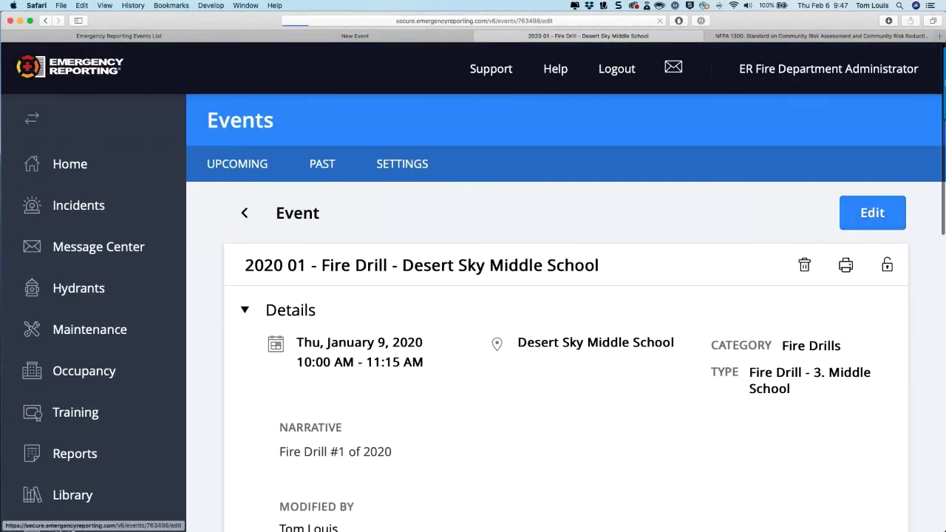
{"action": "scroll", "coordinate": [566, 295], "scroll_direction": "down", "scroll_amount": 2}
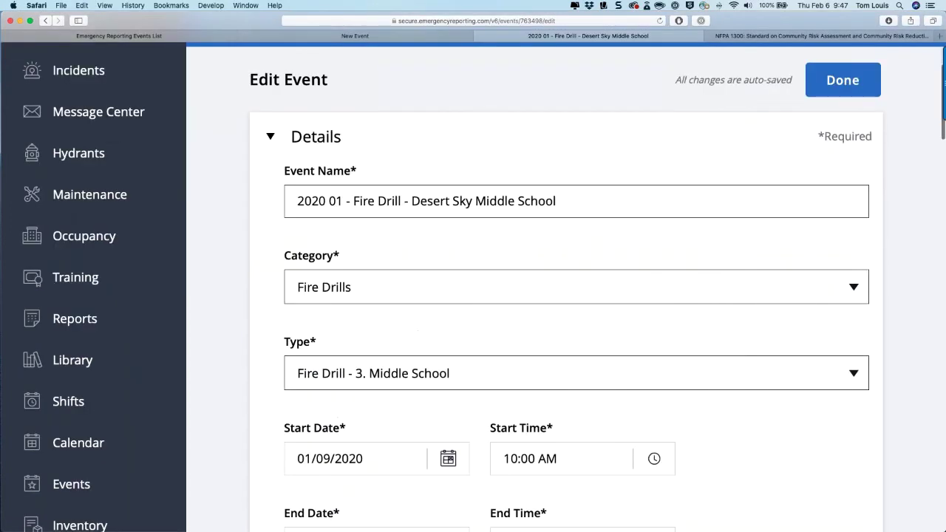
{"action": "scroll", "coordinate": [444, 225], "scroll_direction": "down", "scroll_amount": 5}
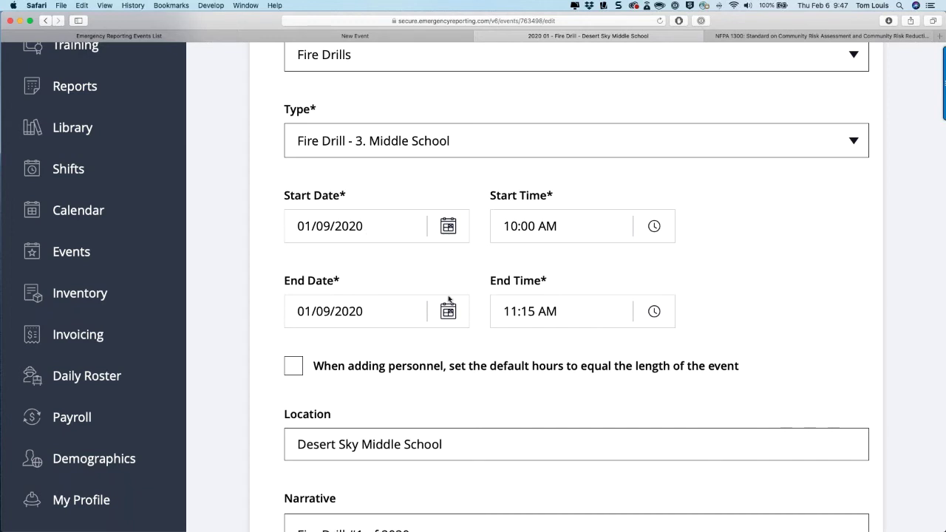
{"action": "scroll", "coordinate": [448, 310], "scroll_direction": "down", "scroll_amount": 5}
{"action": "left_click", "coordinate": [291, 214]}
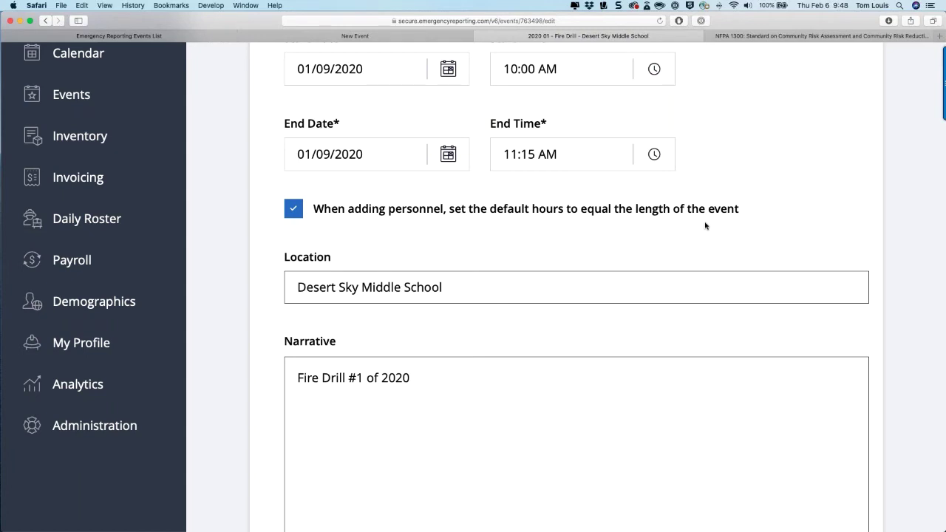
- Check 'Lock this event', save with Done, and review the saved event's details
{"action": "scroll", "coordinate": [704, 225], "scroll_direction": "down", "scroll_amount": 1}
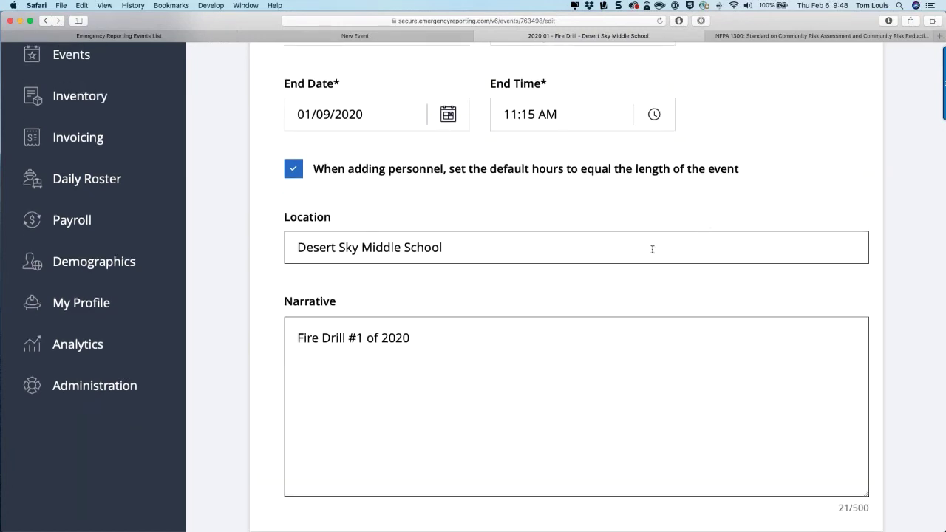
{"action": "scroll", "coordinate": [573, 256], "scroll_direction": "down", "scroll_amount": 1}
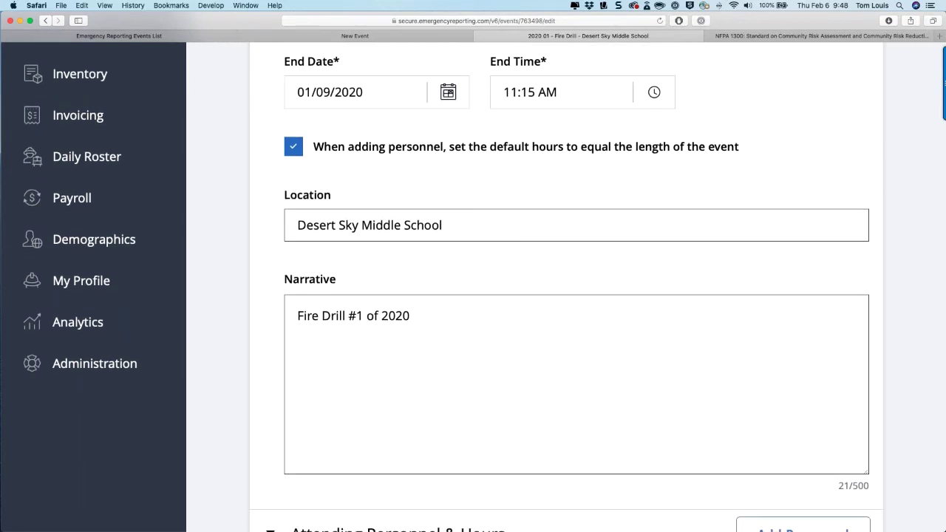
{"action": "scroll", "coordinate": [566, 287], "scroll_direction": "down", "scroll_amount": 3}
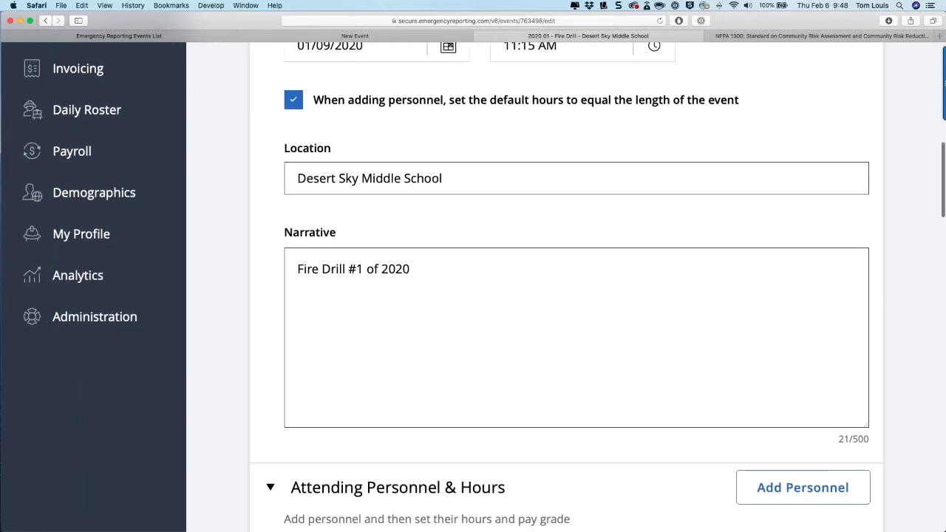
{"action": "scroll", "coordinate": [566, 286], "scroll_direction": "down", "scroll_amount": 10}
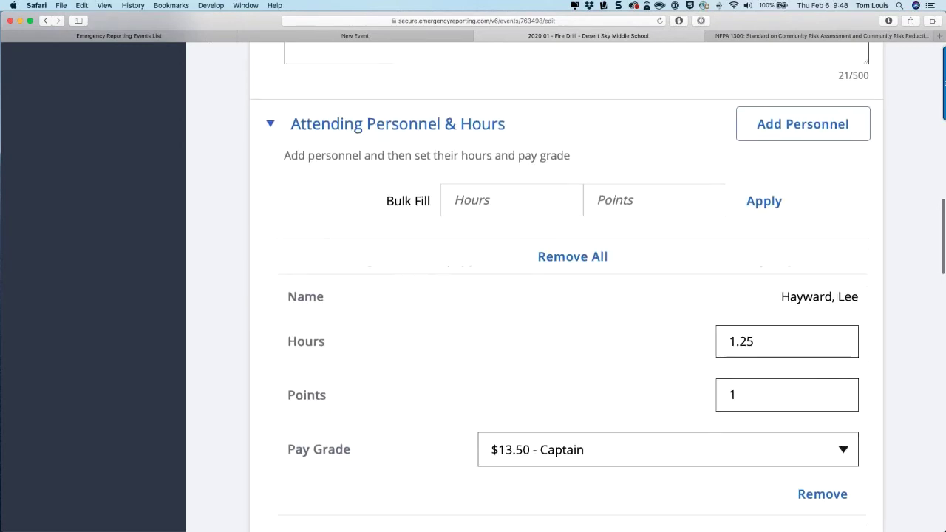
{"action": "scroll", "coordinate": [566, 287], "scroll_direction": "down", "scroll_amount": 8}
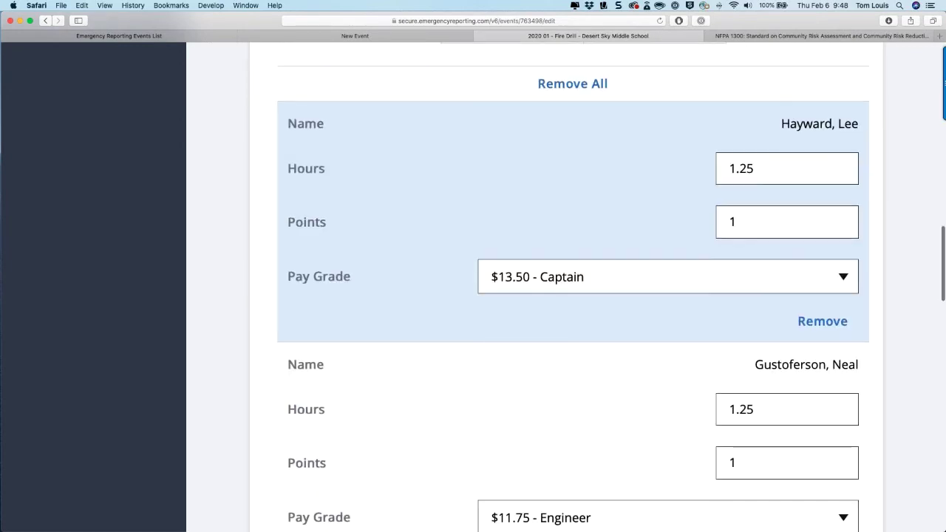
{"action": "scroll", "coordinate": [566, 287], "scroll_direction": "down", "scroll_amount": 4}
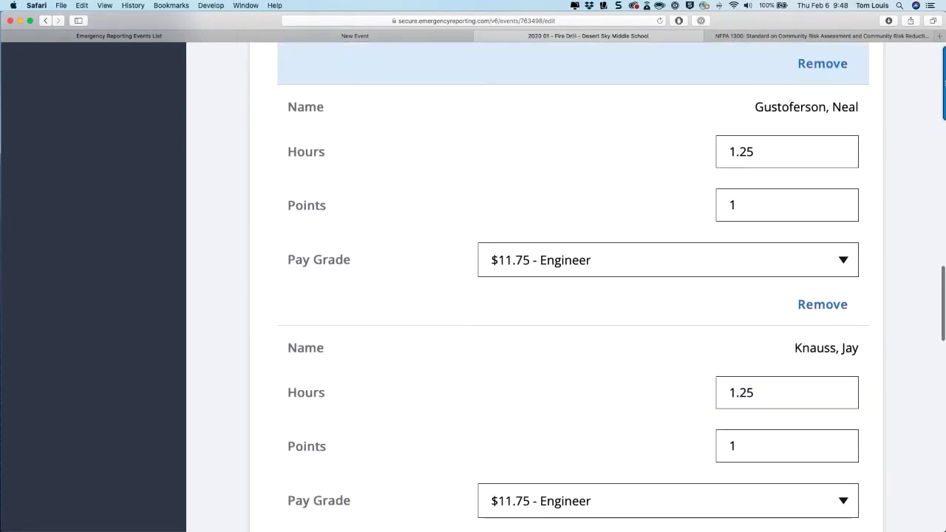
{"action": "scroll", "coordinate": [565, 287], "scroll_direction": "up", "scroll_amount": 6}
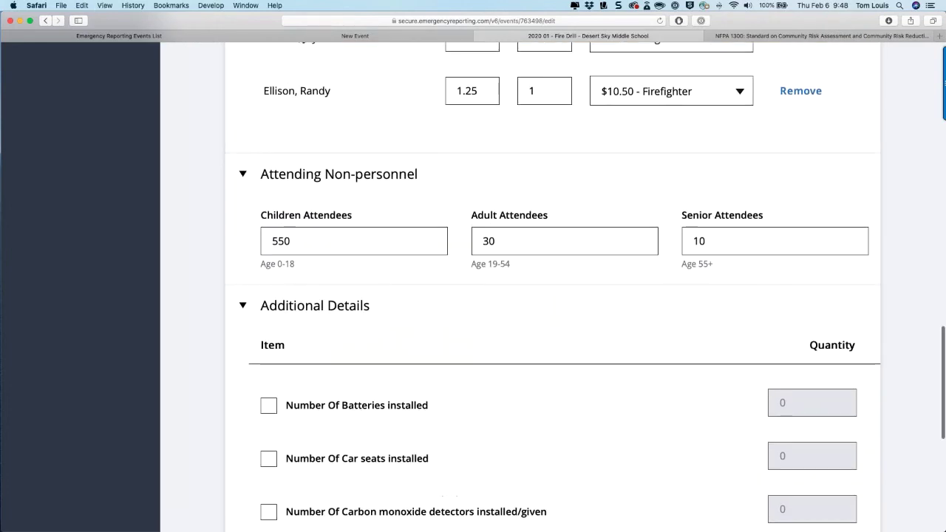
{"action": "scroll", "coordinate": [303, 161], "scroll_direction": "down", "scroll_amount": 8}
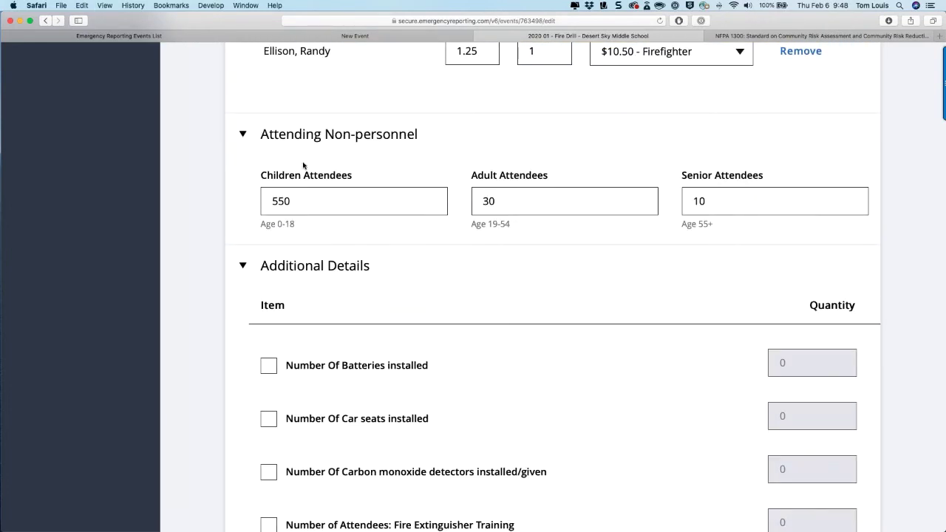
{"action": "scroll", "coordinate": [305, 173], "scroll_direction": "down", "scroll_amount": 5}
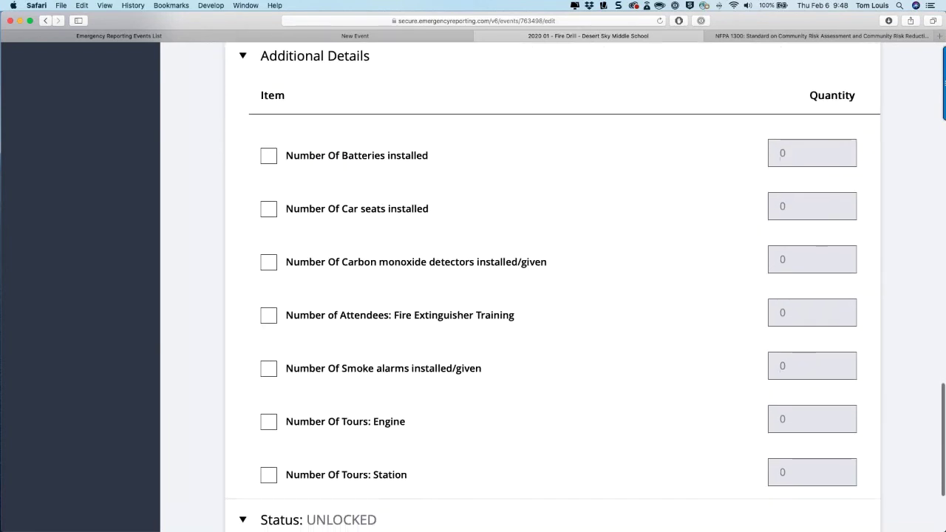
{"action": "scroll", "coordinate": [552, 288], "scroll_direction": "down", "scroll_amount": 1}
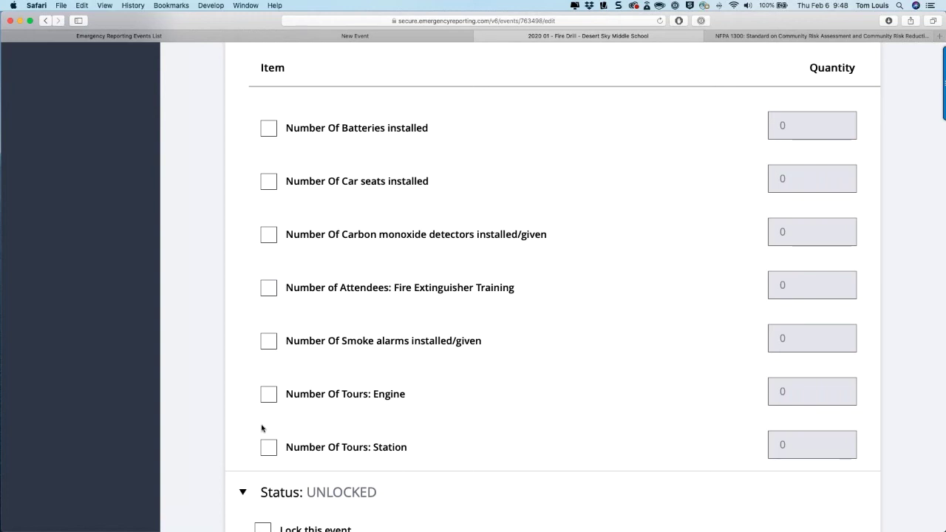
{"action": "scroll", "coordinate": [261, 428], "scroll_direction": "down", "scroll_amount": 2}
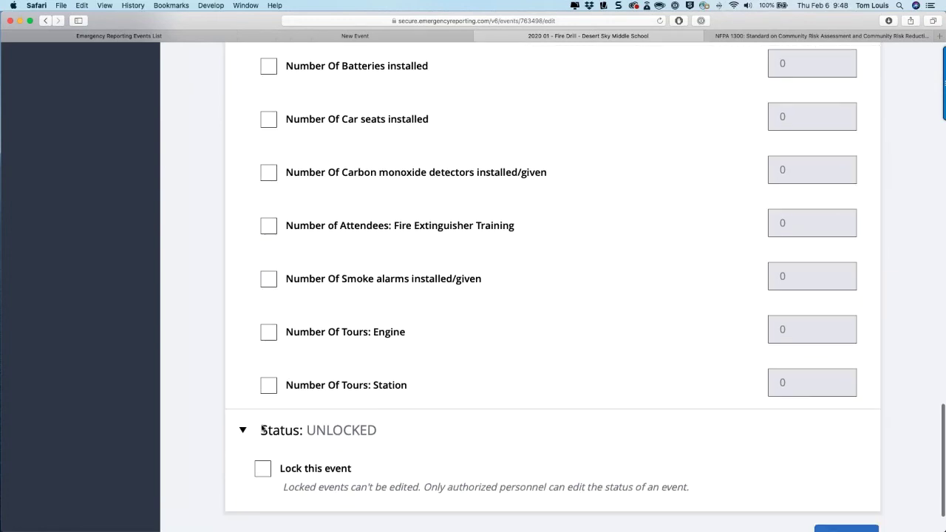
{"action": "scroll", "coordinate": [261, 427], "scroll_direction": "down", "scroll_amount": 2}
{"action": "left_click", "coordinate": [263, 414]}
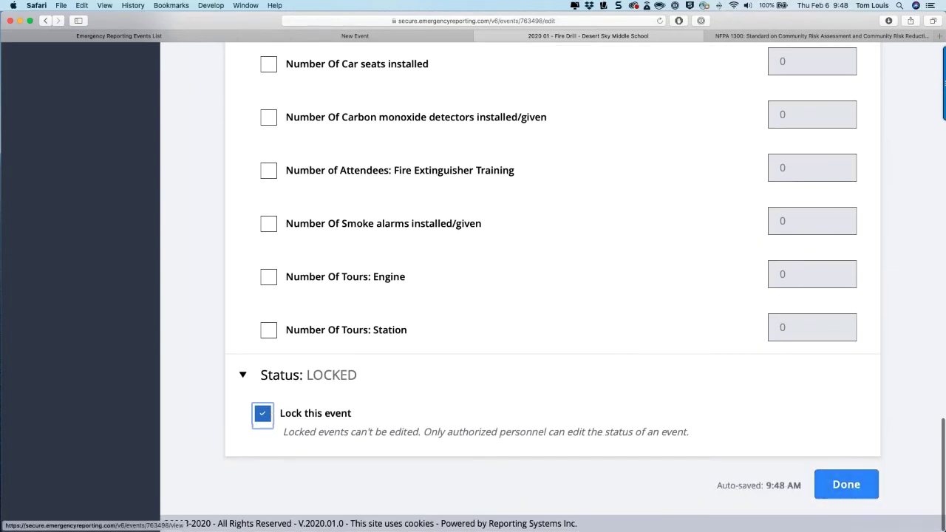
{"action": "left_click", "coordinate": [845, 484]}
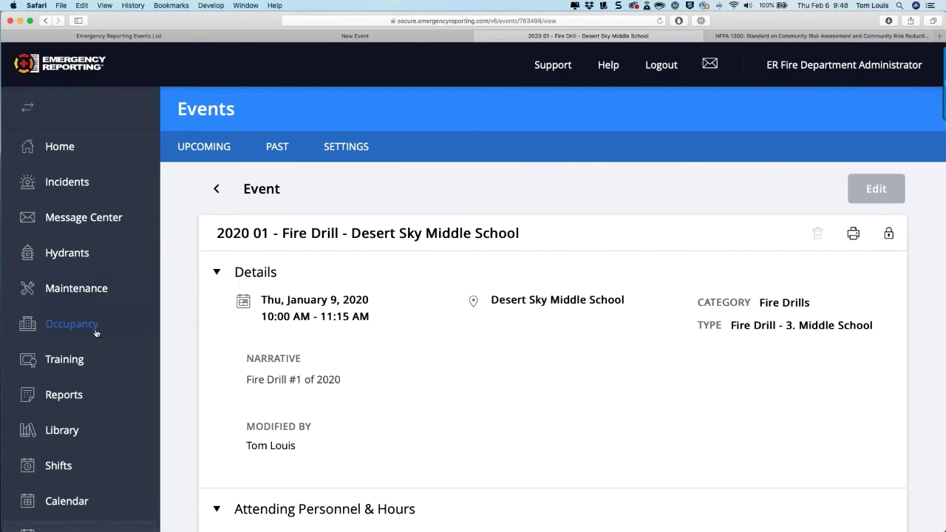
{"action": "scroll", "coordinate": [85, 340], "scroll_direction": "down", "scroll_amount": 1}
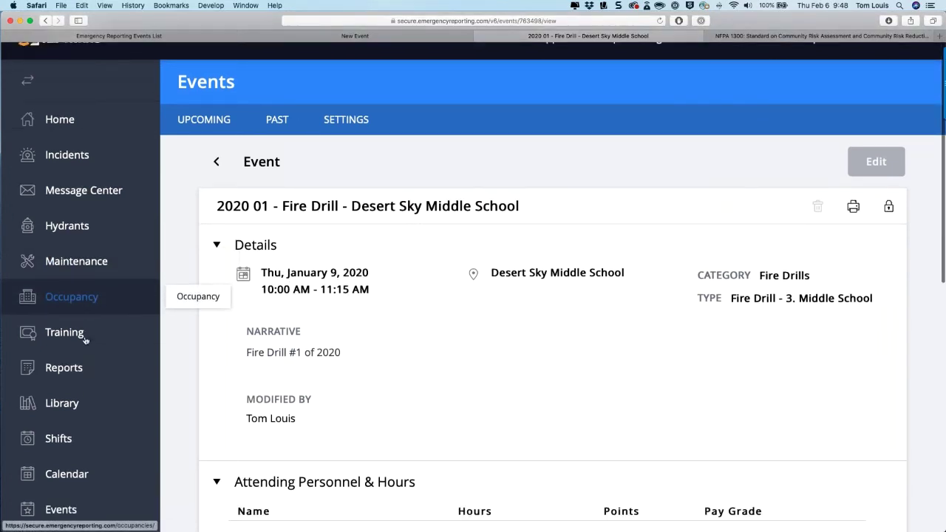
{"action": "scroll", "coordinate": [85, 340], "scroll_direction": "down", "scroll_amount": 4}
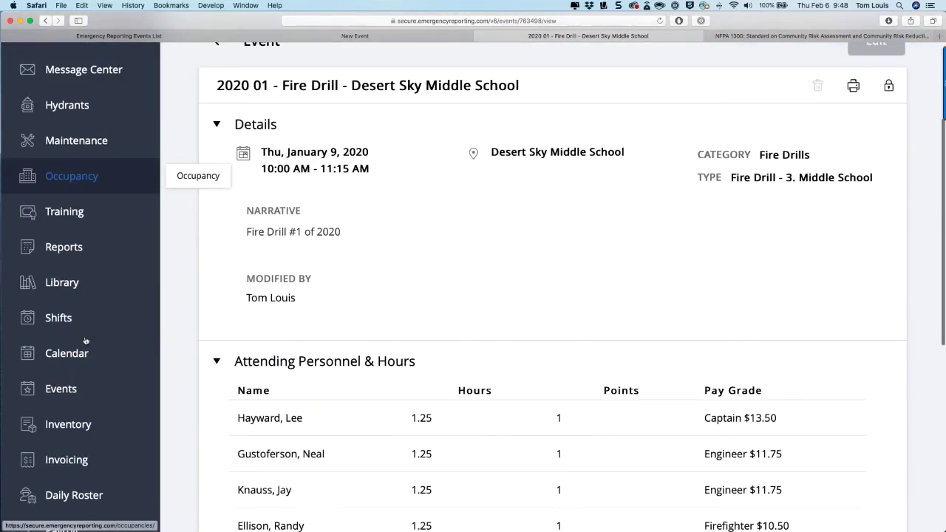
{"action": "scroll", "coordinate": [85, 340], "scroll_direction": "up", "scroll_amount": 5}
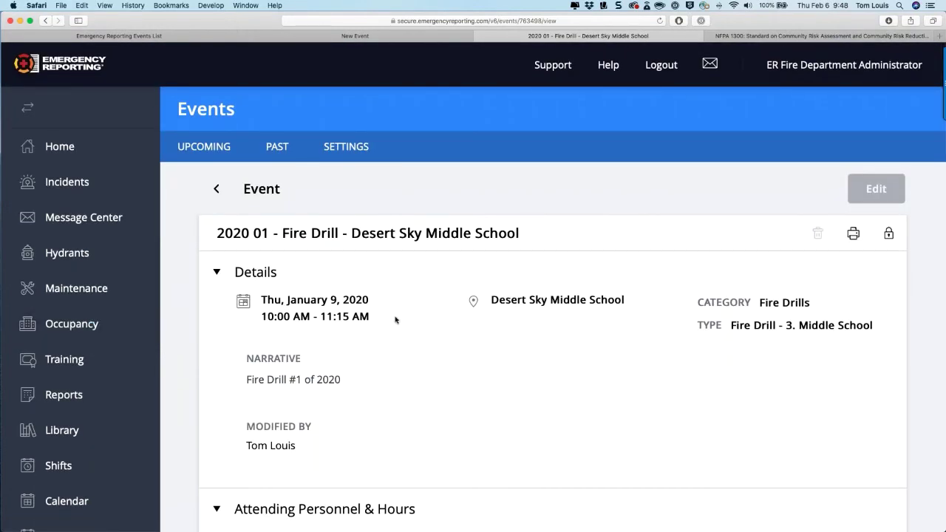
{"action": "scroll", "coordinate": [74, 443], "scroll_direction": "down", "scroll_amount": 2}
- View the Desert Sky fire drill on the January 9, 2020 calendar, then return to the dashboard
{"action": "left_click", "coordinate": [66, 448]}
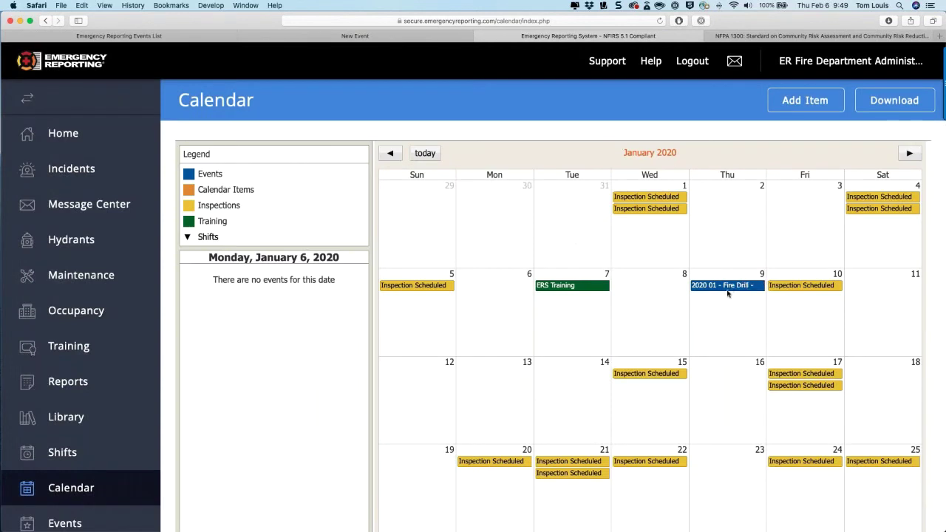
{"action": "left_click", "coordinate": [727, 286]}
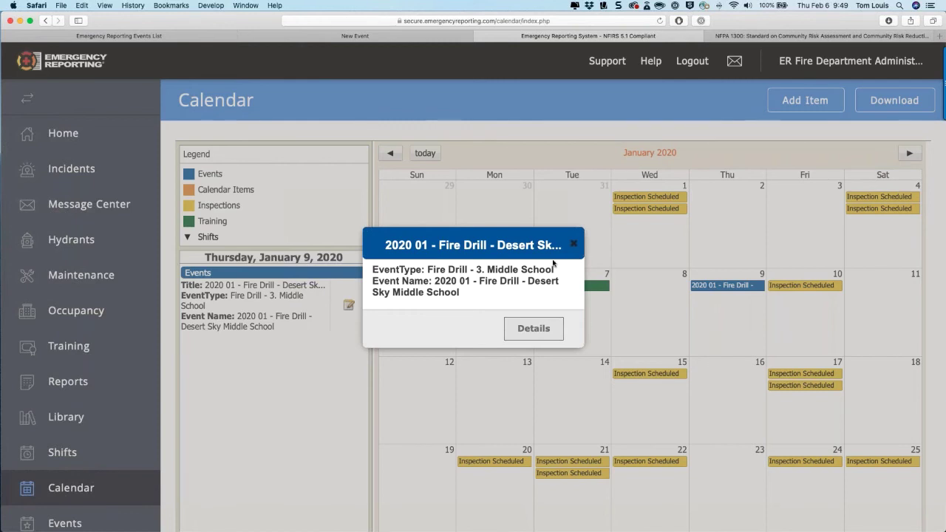
{"action": "left_click", "coordinate": [572, 245]}
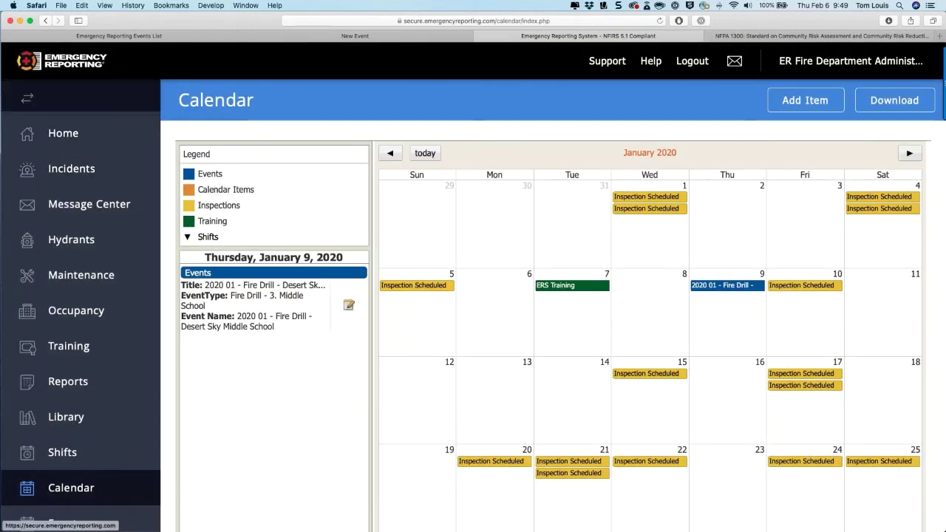
{"action": "left_click", "coordinate": [63, 133]}
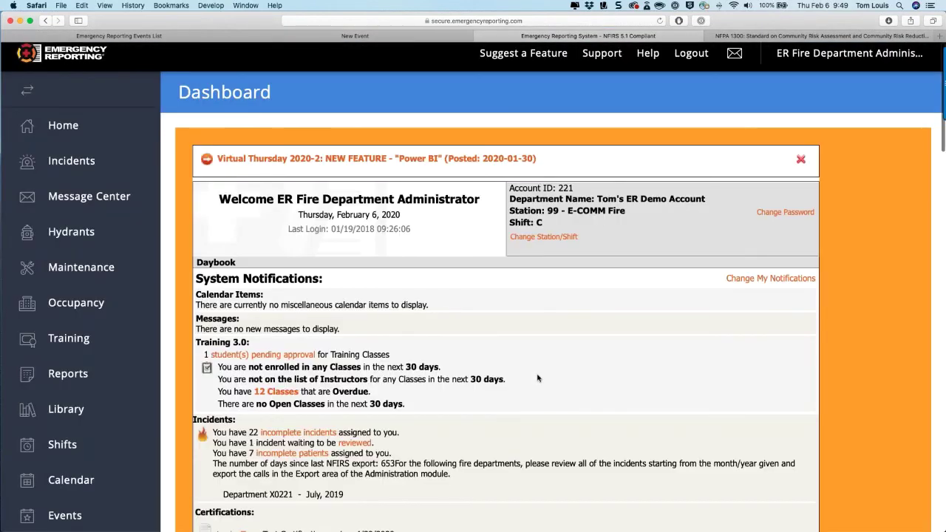
- Scroll to the Daily Log and start entering the 1/9 date in its Date field
{"action": "scroll", "coordinate": [537, 378], "scroll_direction": "down", "scroll_amount": 10}
{"action": "scroll", "coordinate": [537, 378], "scroll_direction": "down", "scroll_amount": 15}
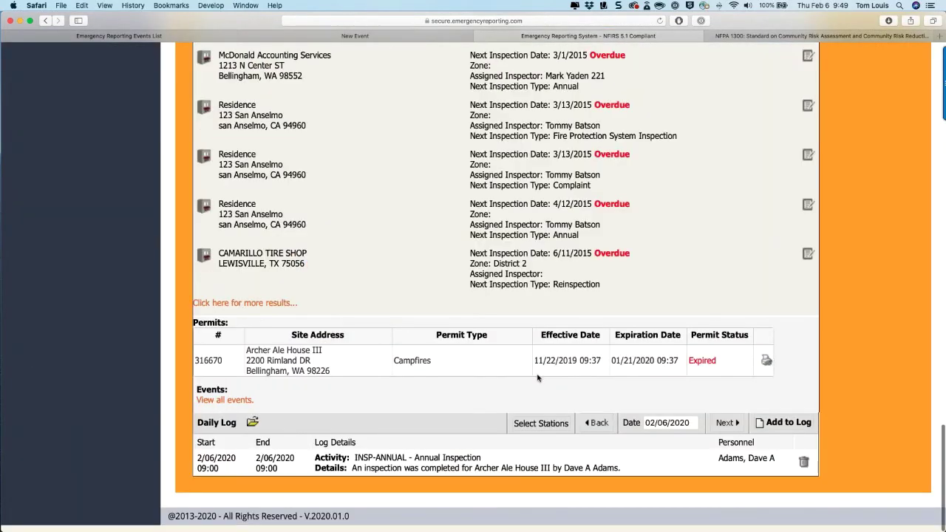
{"action": "left_click", "coordinate": [656, 429]}
{"action": "type", "text": "1/"}
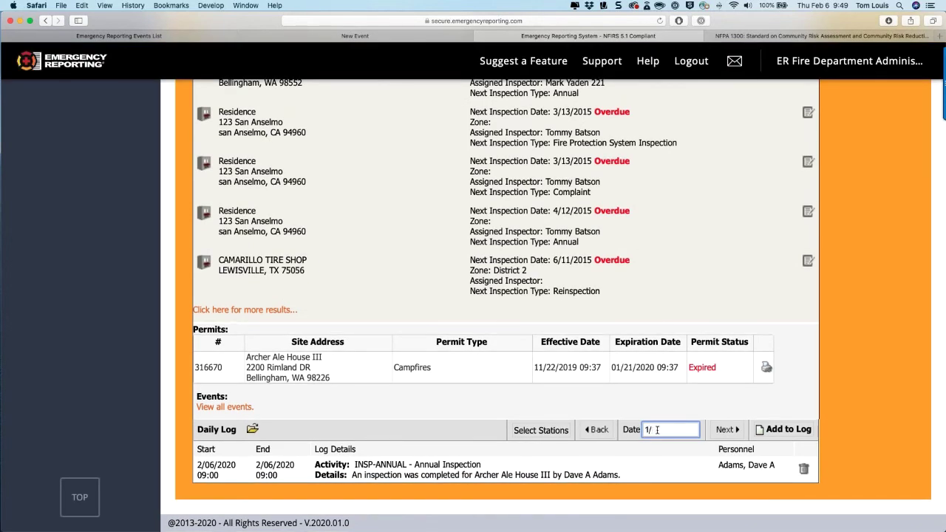
{"action": "type", "text": "9/202"}
{"action": "key", "text": "BackSpace"}
{"action": "type", "text": "19"}
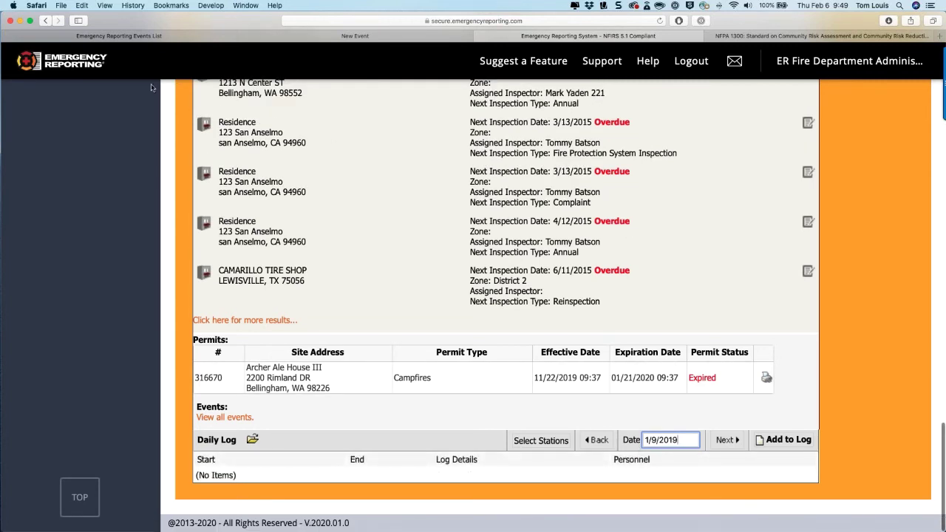
- Glance at the event tabs, then correct the Daily Log date's year to 2020
{"action": "left_click", "coordinate": [46, 21]}
{"action": "left_click", "coordinate": [321, 70]}
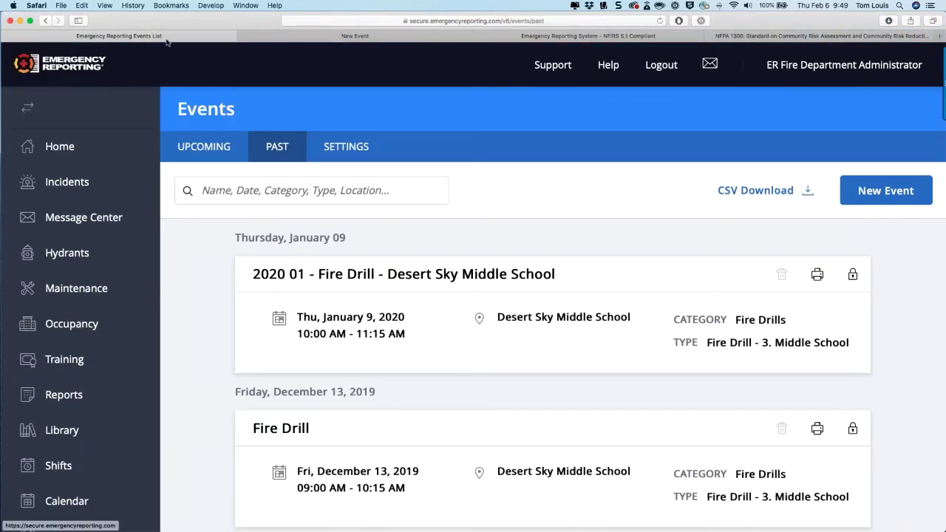
{"action": "left_click", "coordinate": [328, 37]}
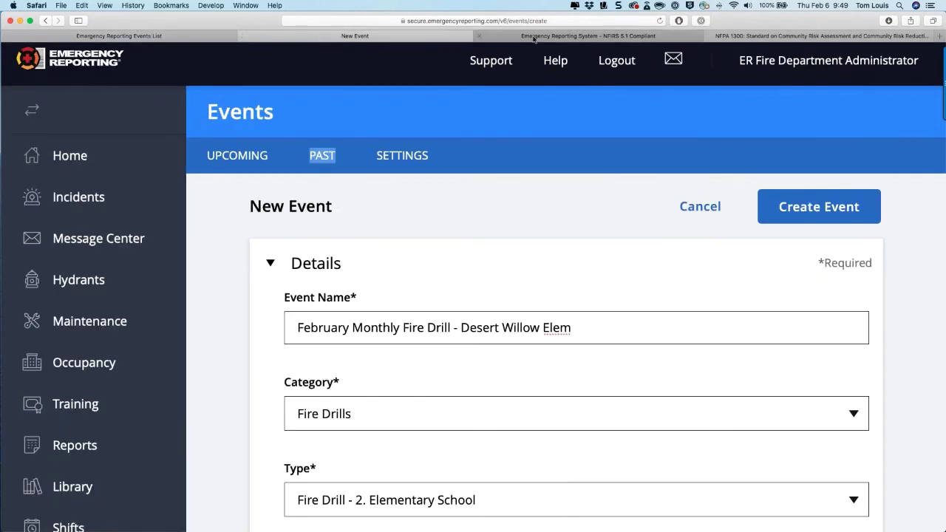
{"action": "left_click", "coordinate": [534, 37]}
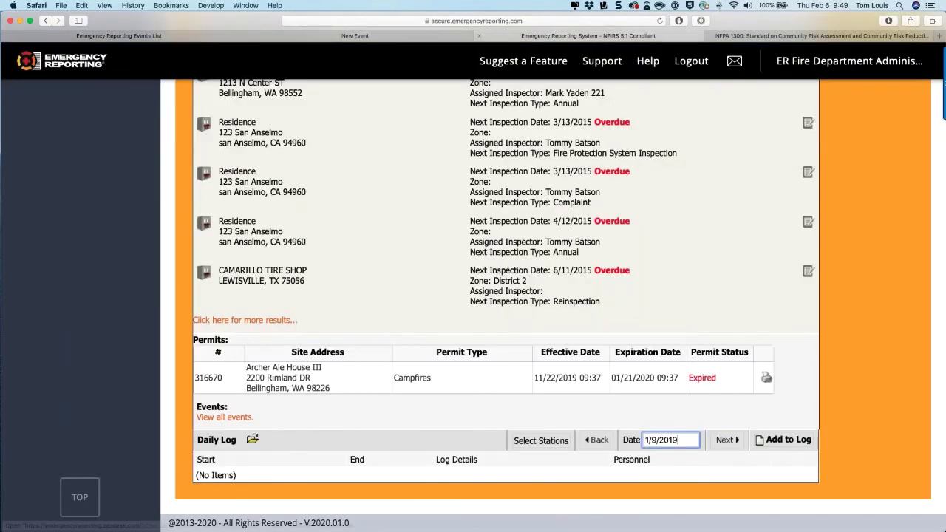
{"action": "key", "text": "BackSpace"}
{"action": "key", "text": "BackSpace"}
{"action": "type", "text": "20"}
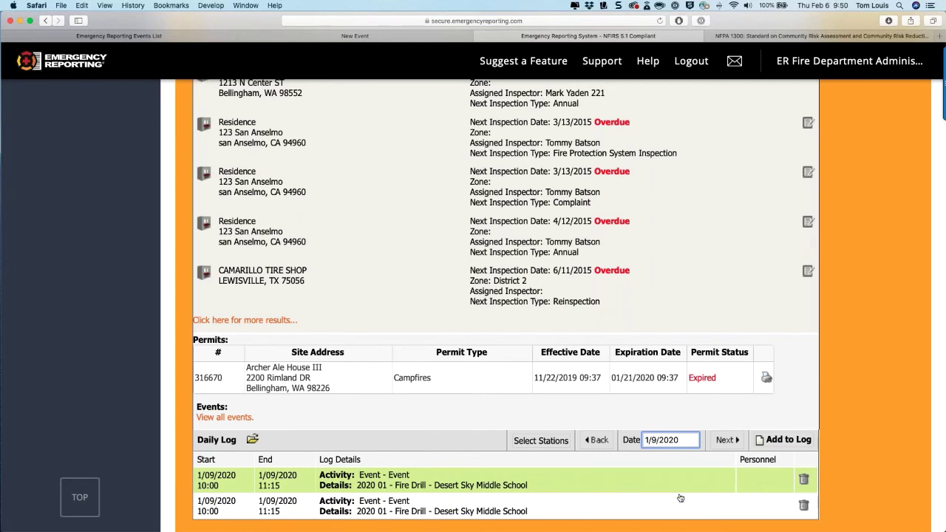
{"action": "scroll", "coordinate": [680, 498], "scroll_direction": "up", "scroll_amount": 1}
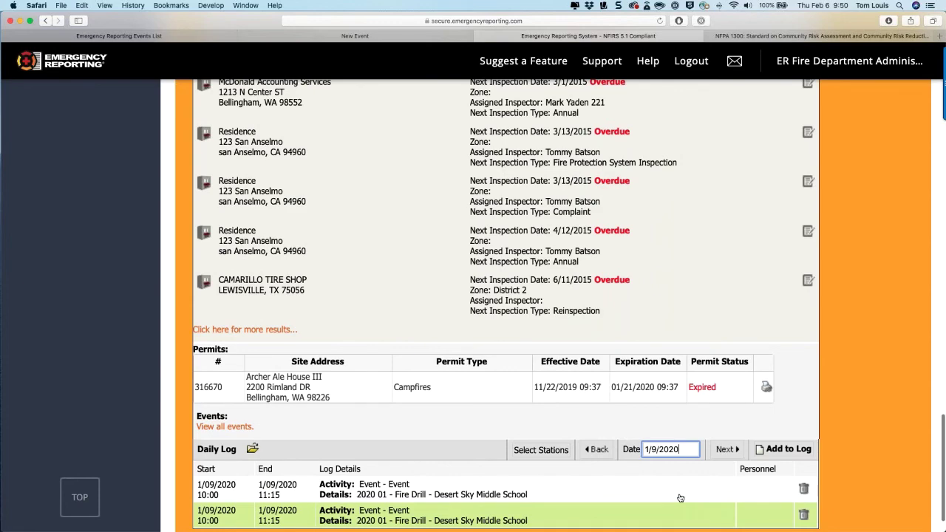
{"action": "scroll", "coordinate": [679, 498], "scroll_direction": "up", "scroll_amount": 5}
{"action": "scroll", "coordinate": [679, 498], "scroll_direction": "up", "scroll_amount": 20}
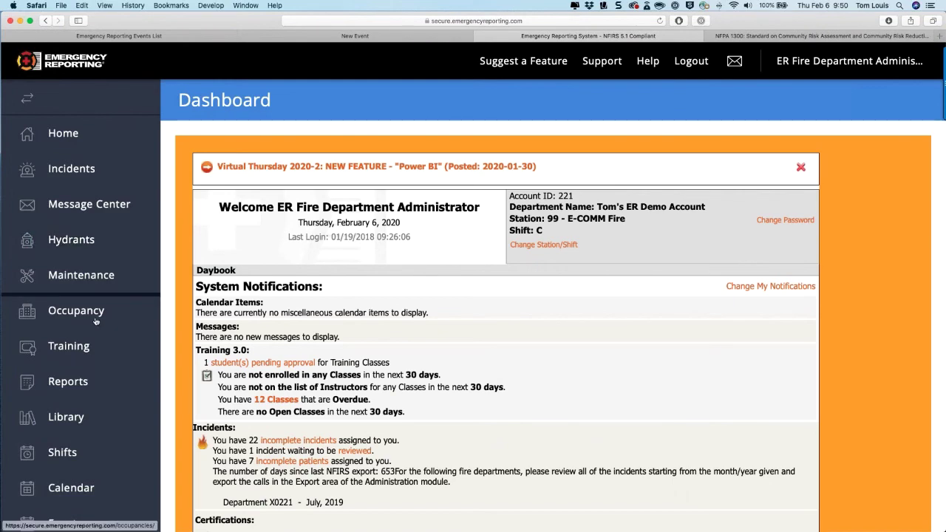
- Open Reports > Daybook > Activity Code and look at report 1167
{"action": "left_click", "coordinate": [69, 382]}
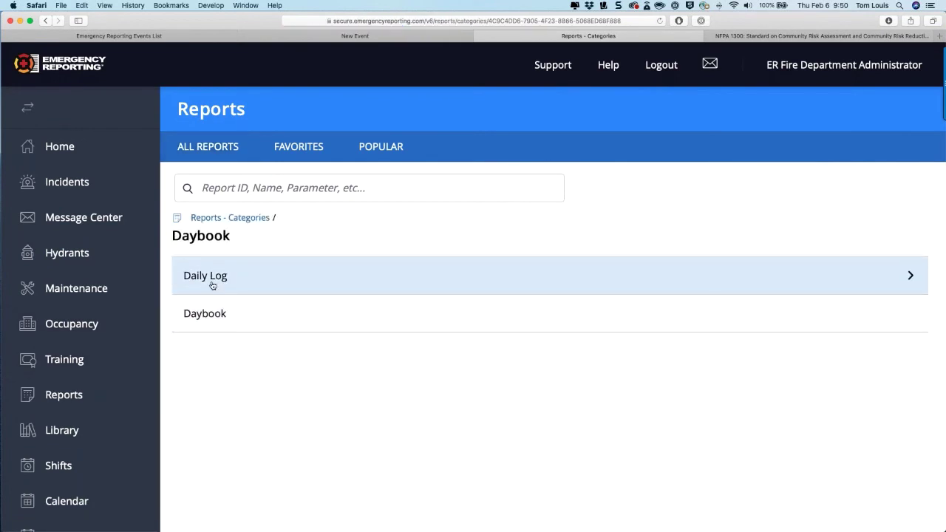
{"action": "left_click", "coordinate": [192, 311]}
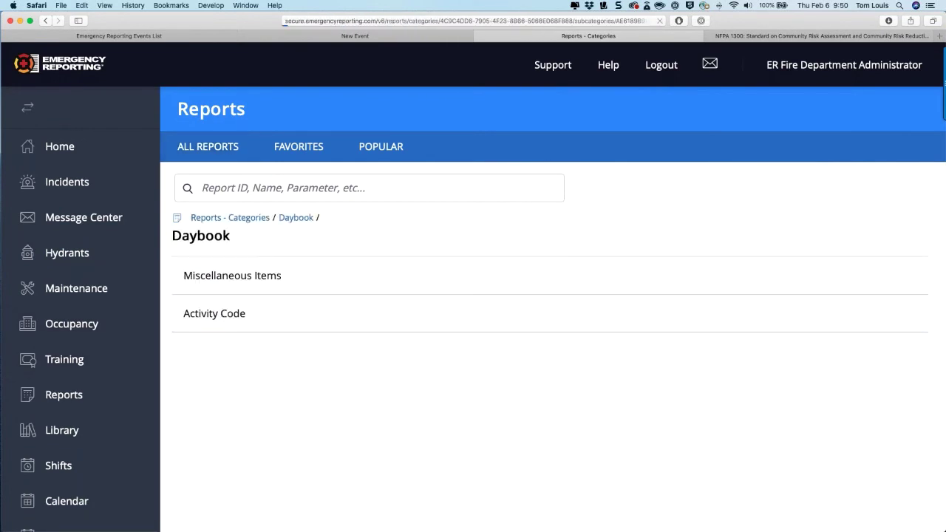
{"action": "left_click", "coordinate": [209, 315]}
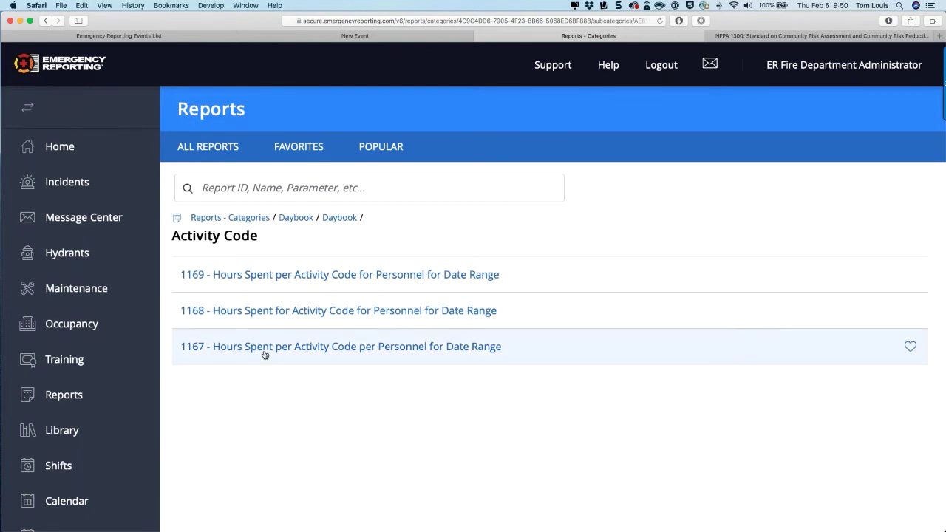
{"action": "left_click", "coordinate": [252, 347]}
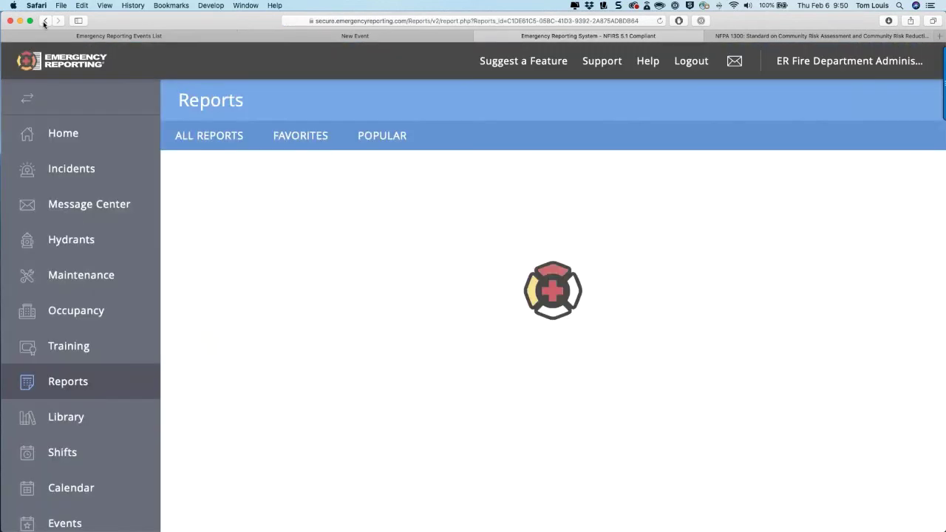
{"action": "left_click", "coordinate": [45, 21]}
- Try report 1168, check its personnel list unchanged, and return to the report categories
{"action": "left_click", "coordinate": [274, 308]}
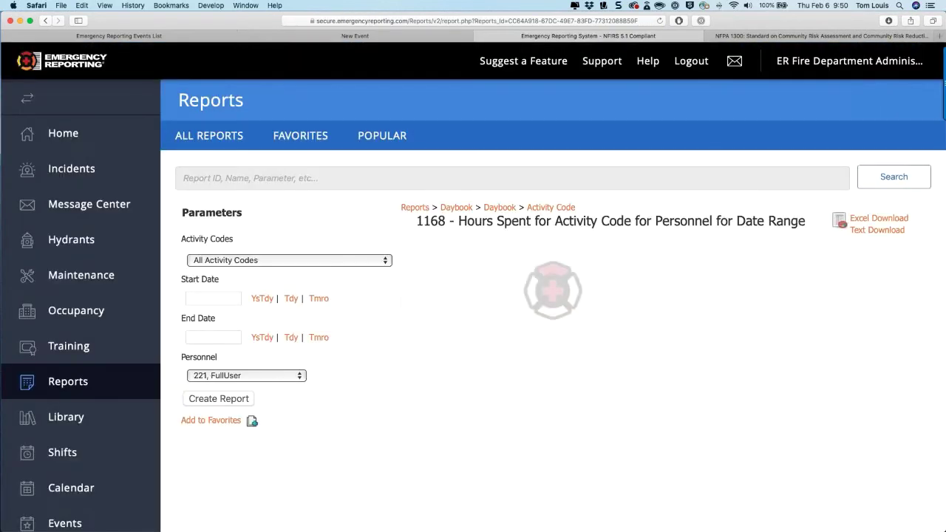
{"action": "left_click", "coordinate": [244, 376]}
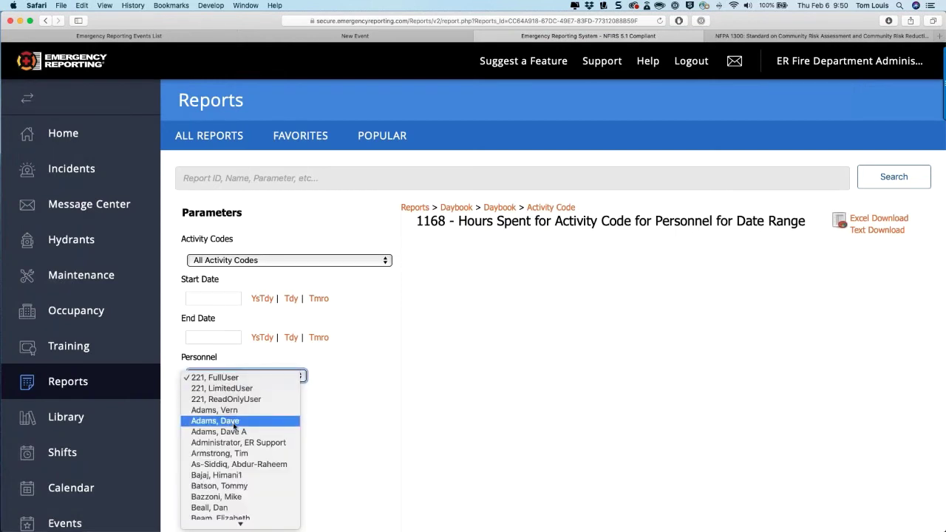
{"action": "left_click", "coordinate": [234, 426]}
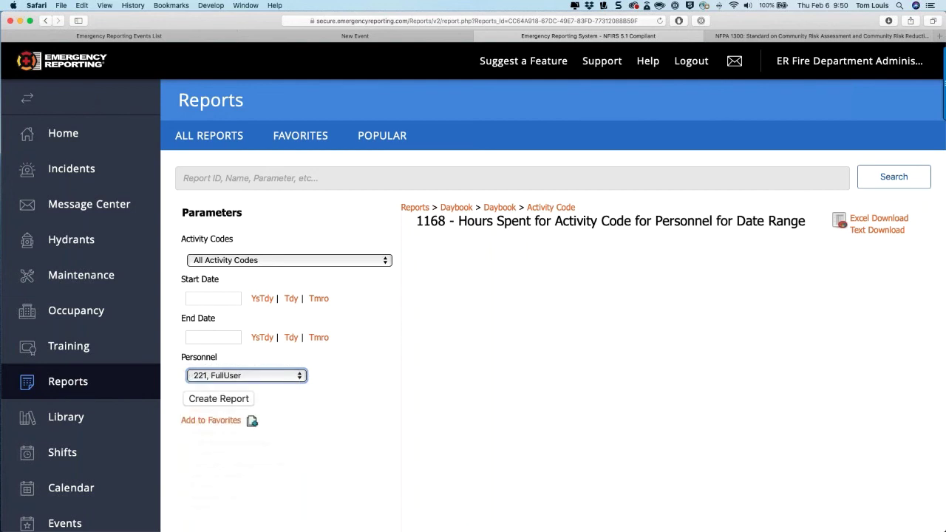
{"action": "key", "text": "super+bracketleft"}
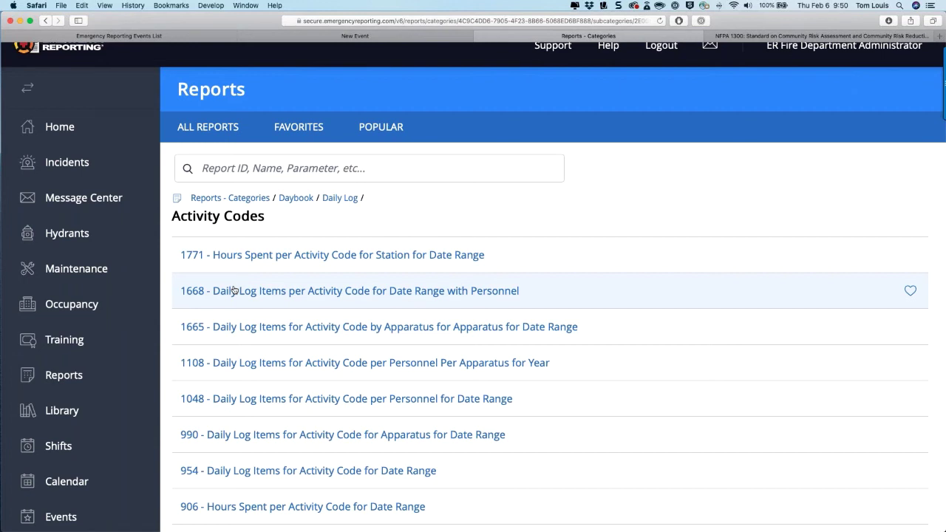
- Run report 990 by year with activity code 'Event - Event' for 2020
{"action": "scroll", "coordinate": [232, 306], "scroll_direction": "down", "scroll_amount": 1}
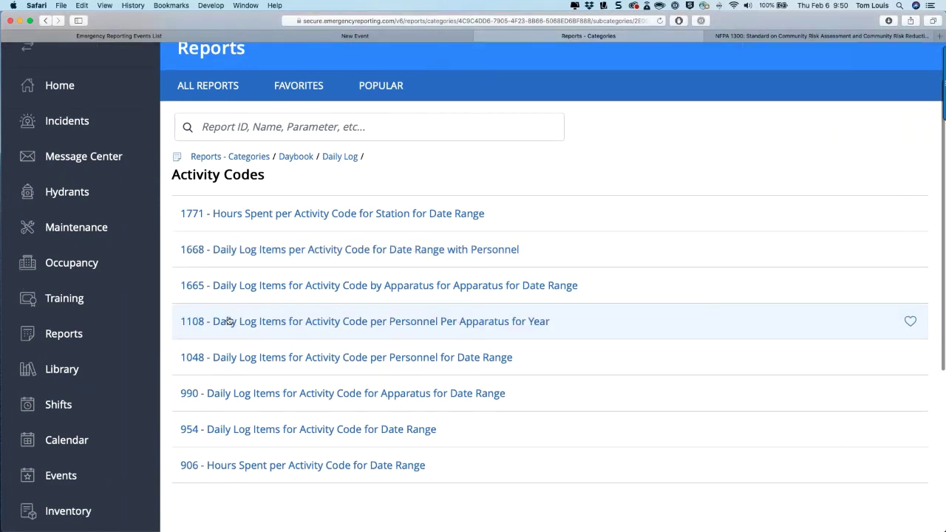
{"action": "scroll", "coordinate": [229, 321], "scroll_direction": "down", "scroll_amount": 2}
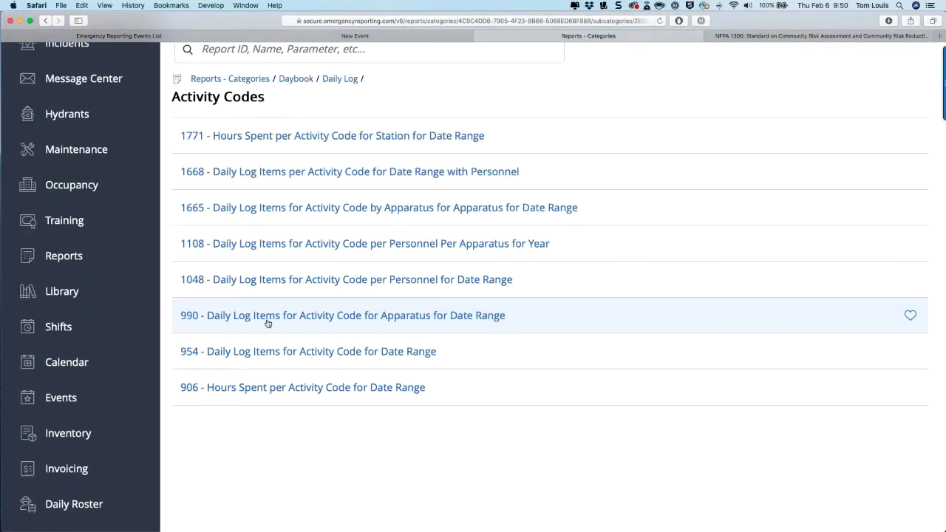
{"action": "left_click", "coordinate": [267, 315]}
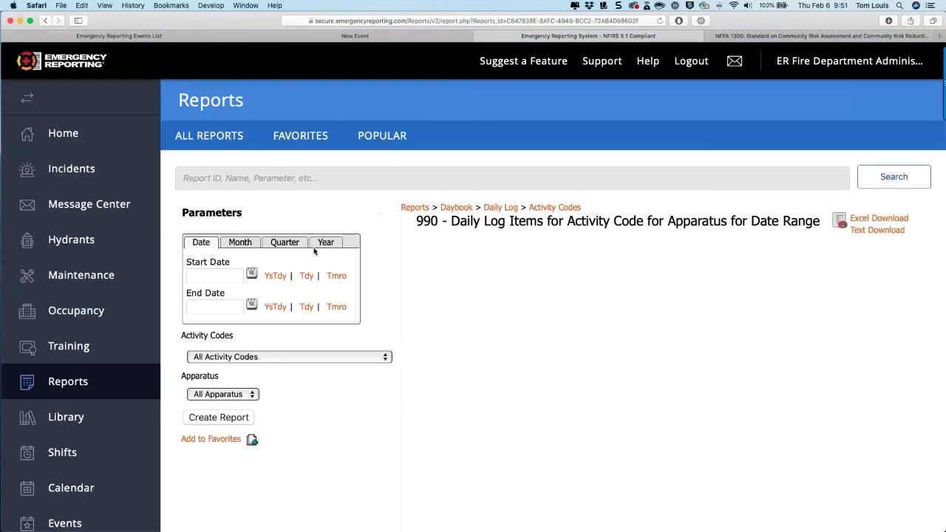
{"action": "left_click", "coordinate": [314, 249]}
{"action": "left_click", "coordinate": [281, 314]}
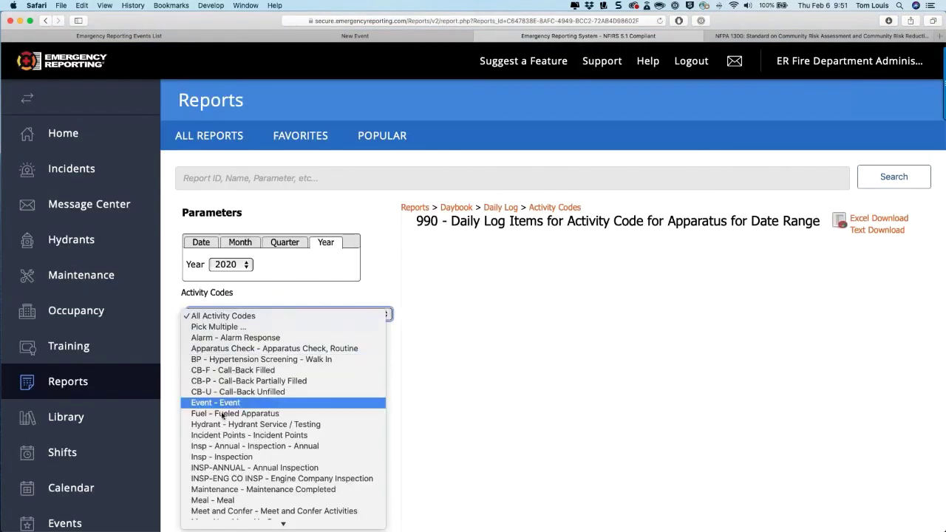
{"action": "left_click", "coordinate": [222, 402]}
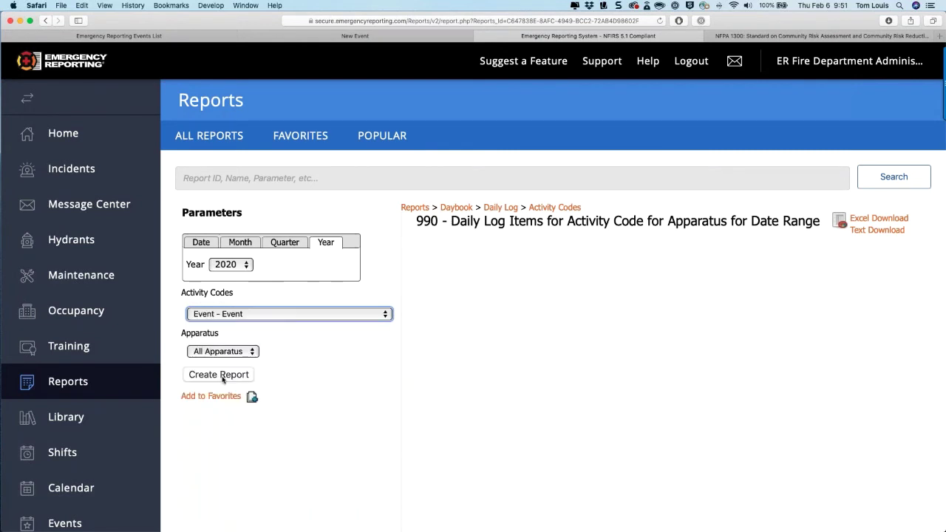
{"action": "left_click", "coordinate": [222, 376]}
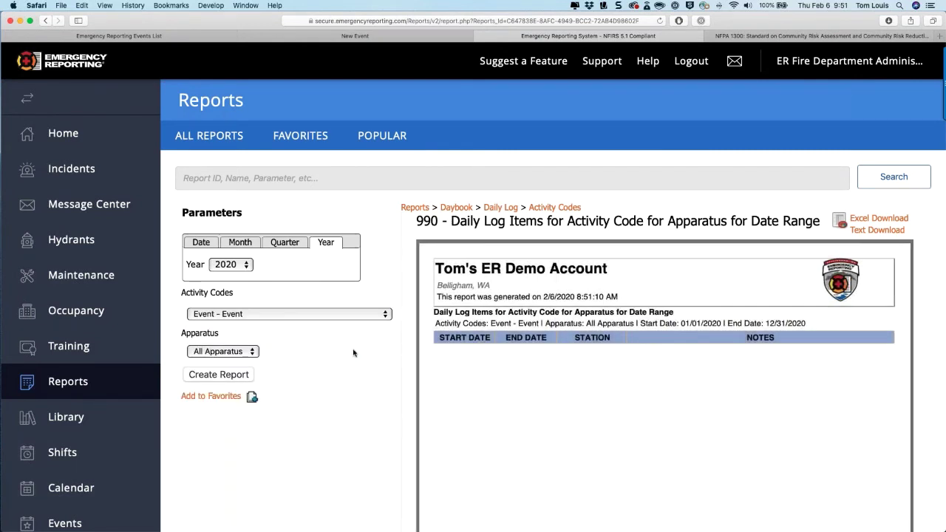
- Rerun report 990 for 2019, then go back to the Activity Codes report list
{"action": "left_click", "coordinate": [225, 265]}
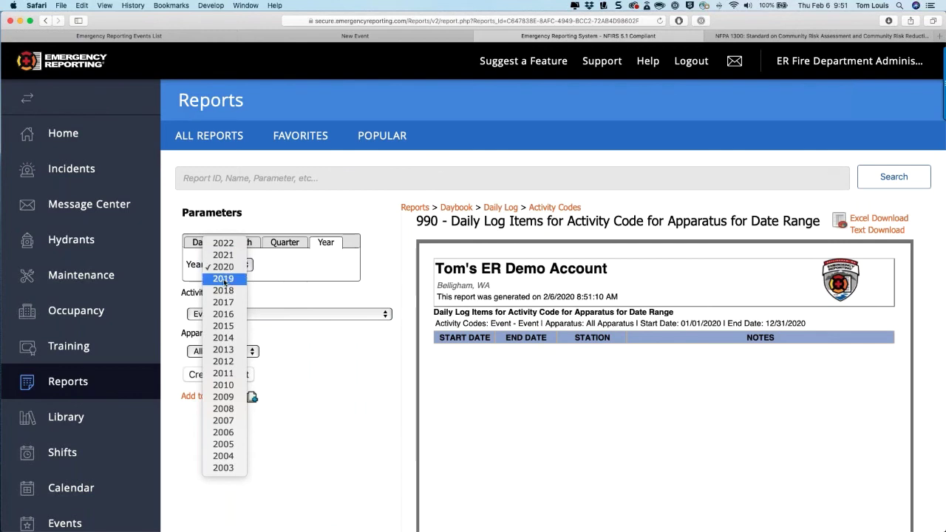
{"action": "left_click", "coordinate": [223, 278]}
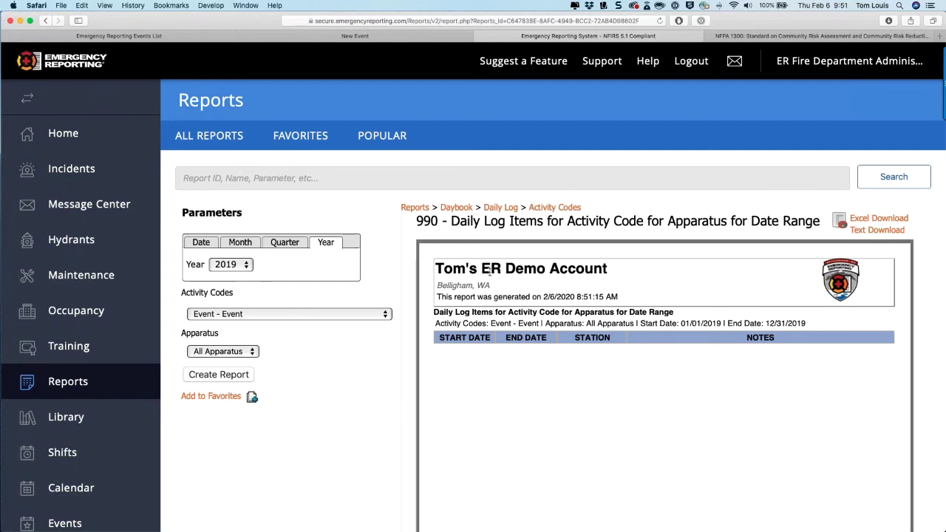
{"action": "left_click", "coordinate": [499, 209]}
{"action": "left_click", "coordinate": [221, 463]}
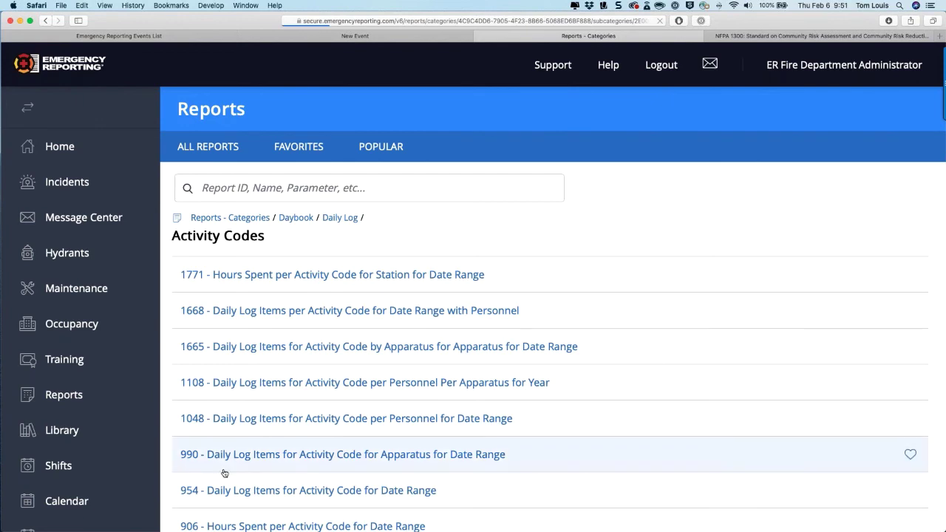
- Create report 906 for 2020, recreate it for 2019, and return to the Daily Log category
{"action": "scroll", "coordinate": [225, 473], "scroll_direction": "down", "scroll_amount": 3}
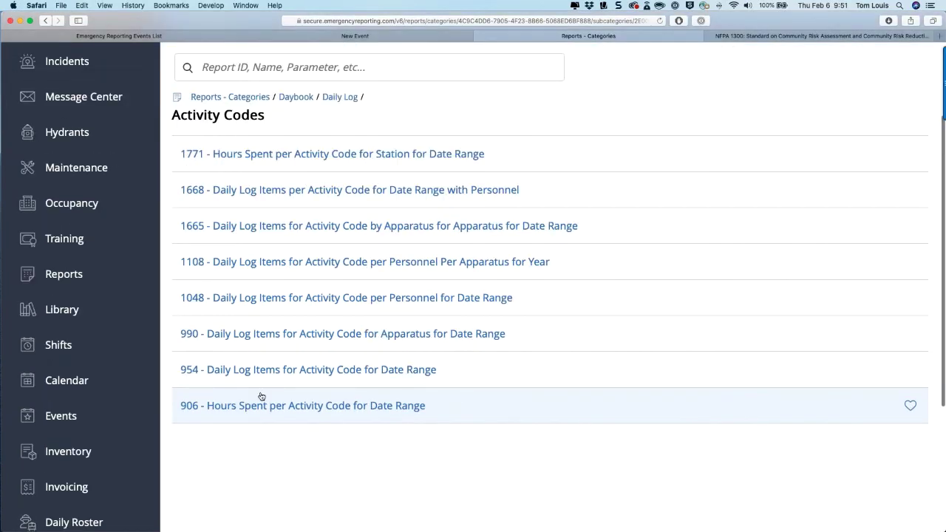
{"action": "left_click", "coordinate": [261, 397]}
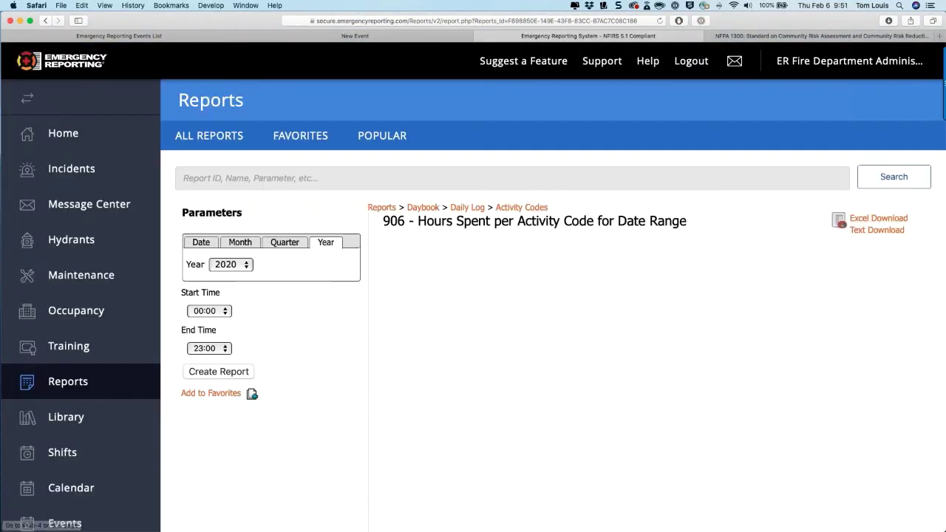
{"action": "left_click", "coordinate": [207, 370]}
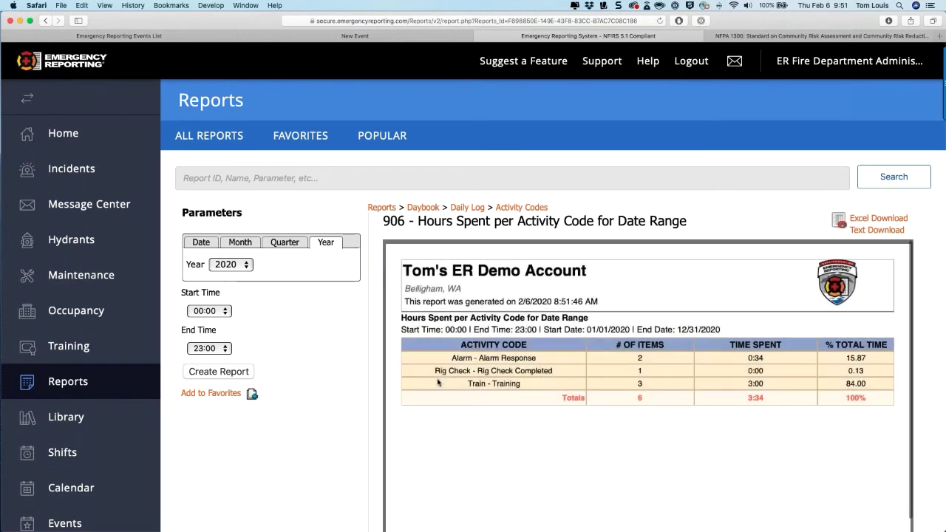
{"action": "left_click", "coordinate": [247, 265]}
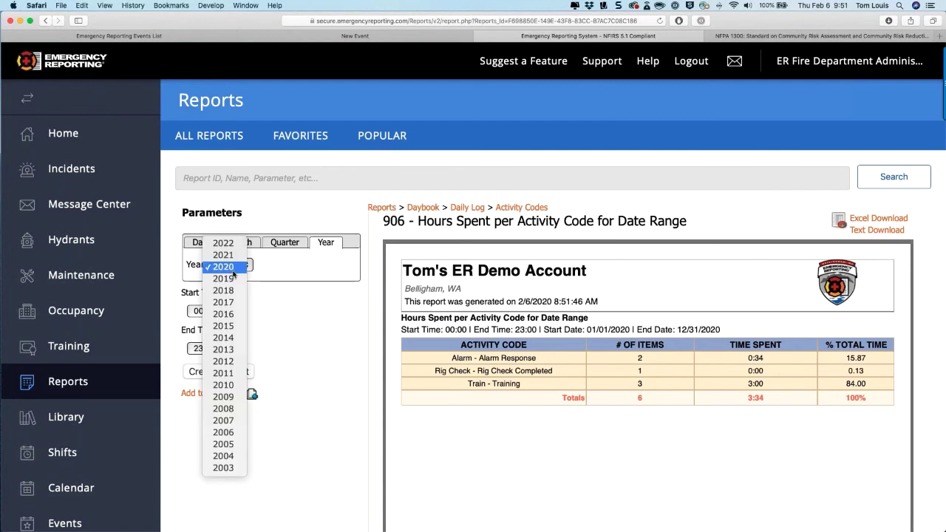
{"action": "left_click", "coordinate": [223, 278]}
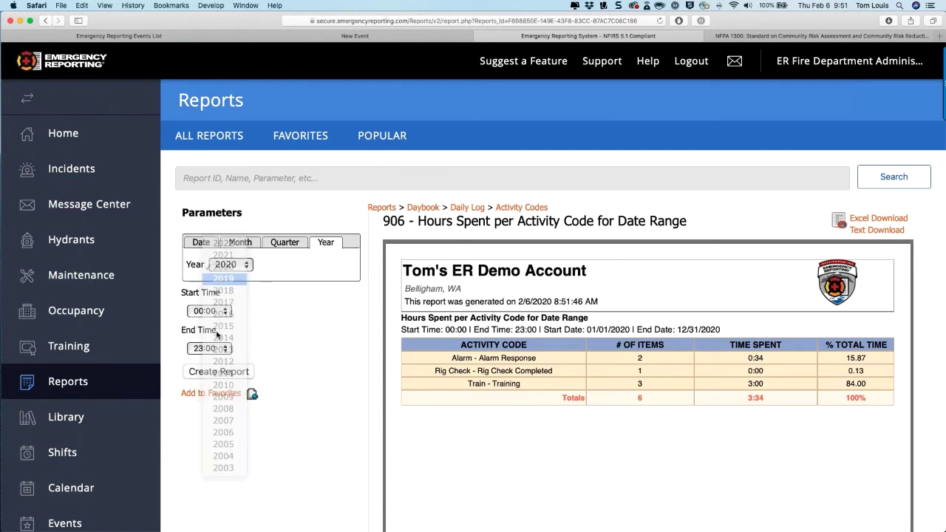
{"action": "left_click", "coordinate": [210, 372]}
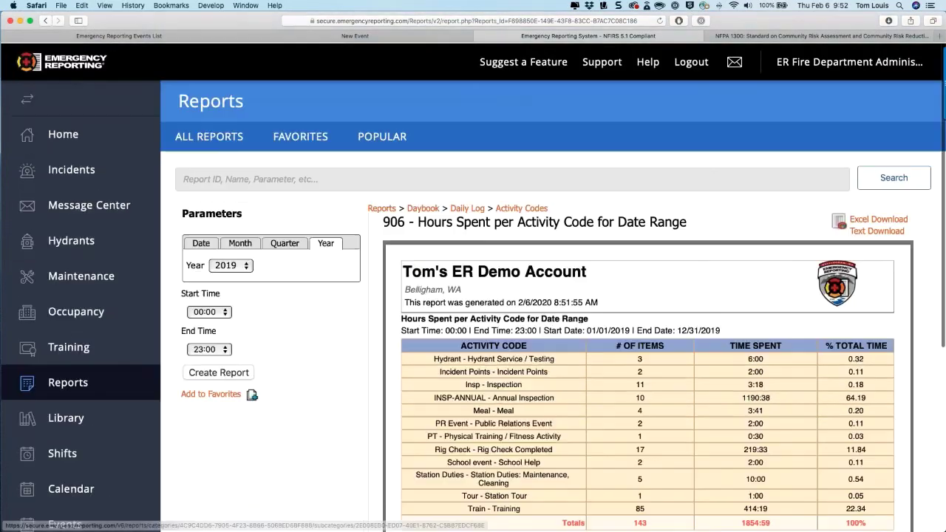
{"action": "left_click", "coordinate": [467, 207]}
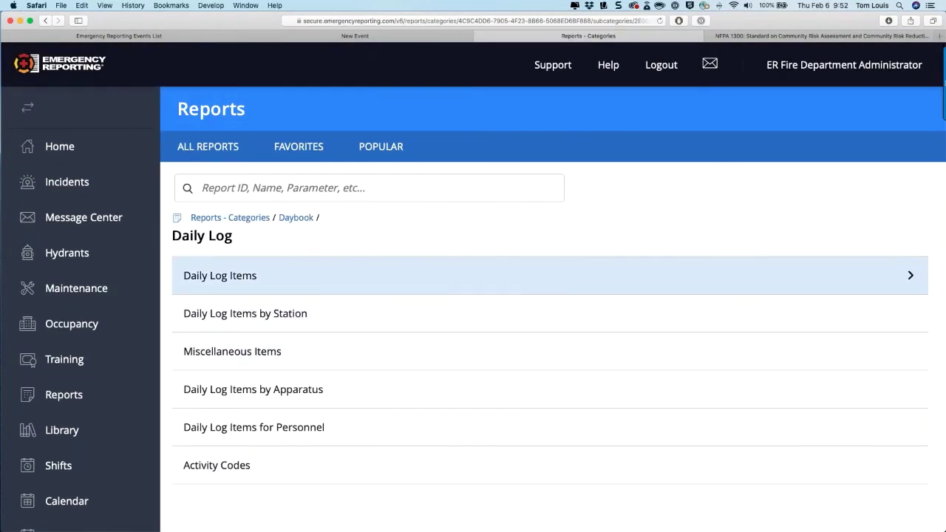
- Open Daybook > Activity Code report 1167 and create it for the year 2020
{"action": "left_click", "coordinate": [294, 218]}
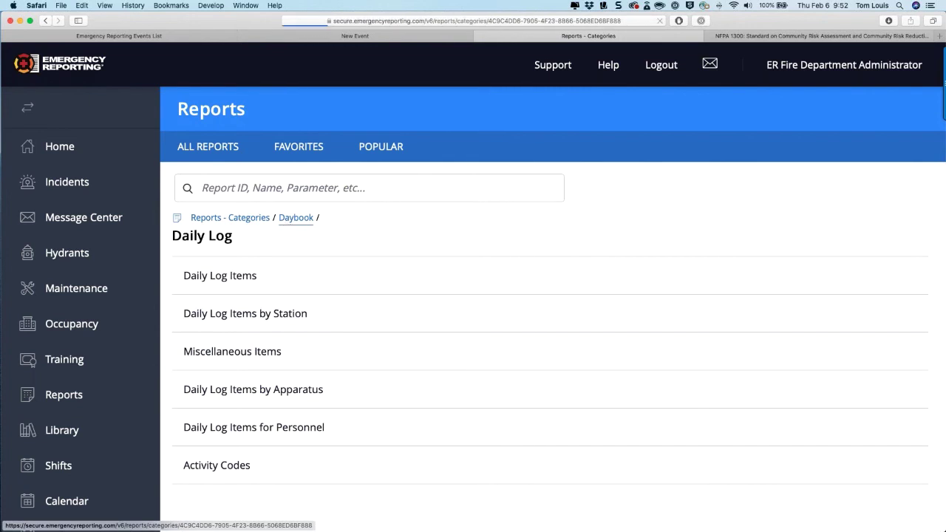
{"action": "left_click", "coordinate": [205, 313]}
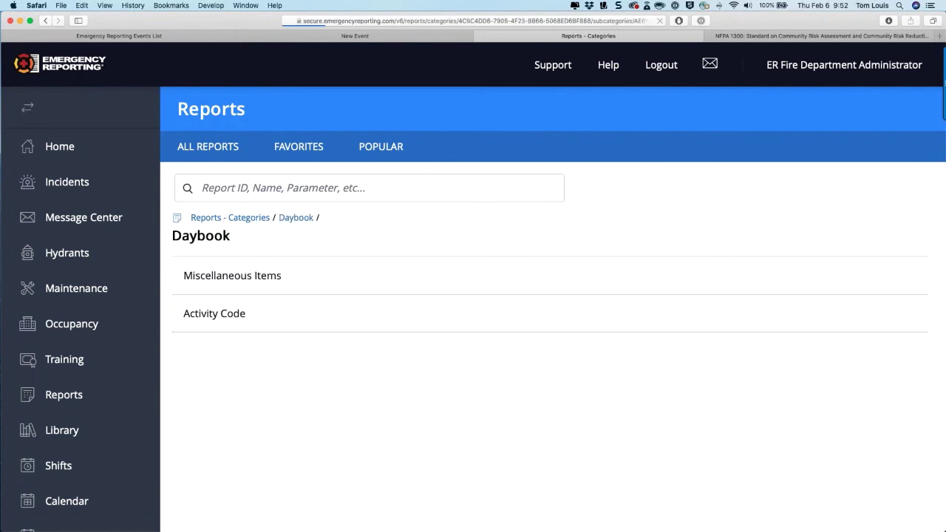
{"action": "left_click", "coordinate": [215, 313]}
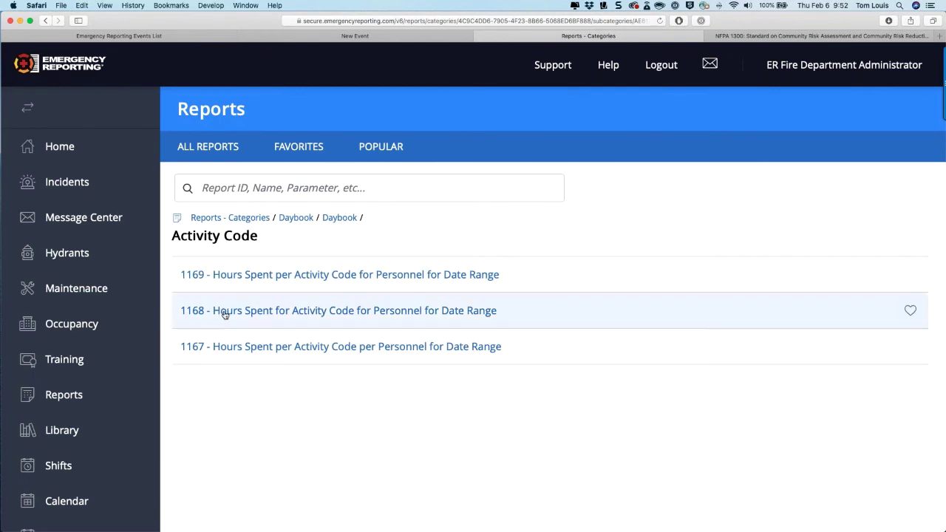
{"action": "left_click", "coordinate": [280, 330]}
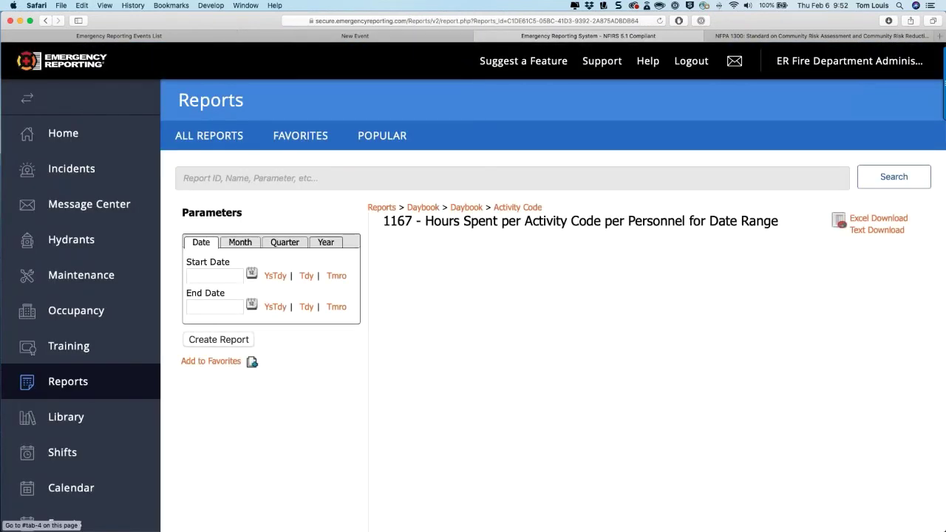
{"action": "left_click", "coordinate": [326, 242]}
{"action": "left_click", "coordinate": [227, 296]}
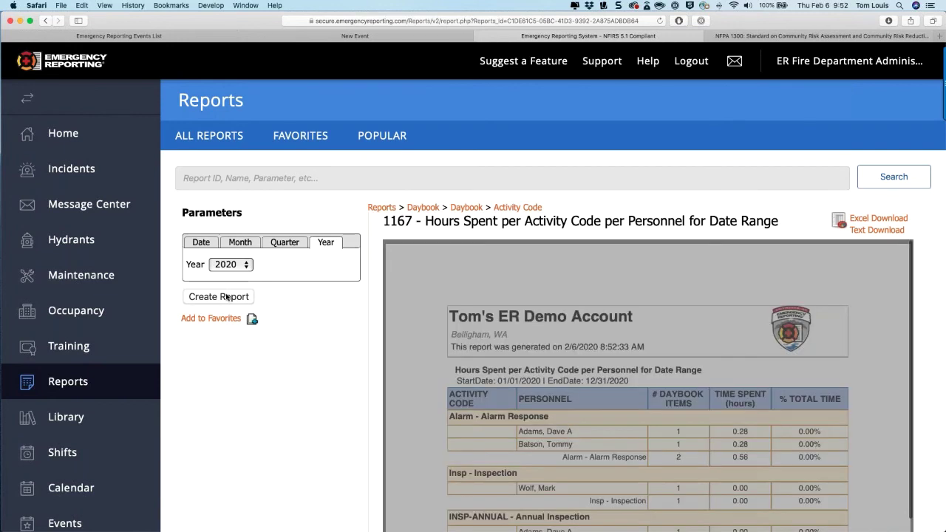
- Review the 1167 results, try the report search, and go back to all report categories
{"action": "scroll", "coordinate": [560, 340], "scroll_direction": "down", "scroll_amount": 3}
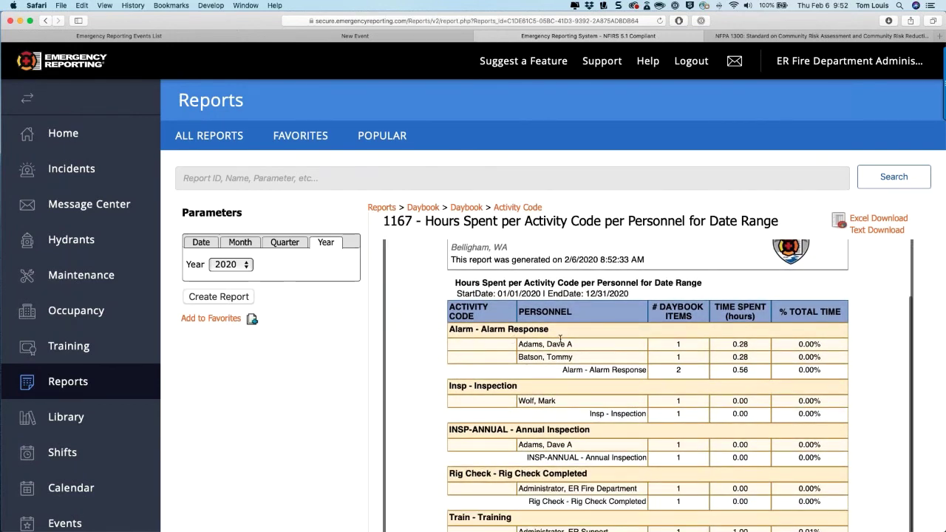
{"action": "scroll", "coordinate": [553, 377], "scroll_direction": "down", "scroll_amount": 1}
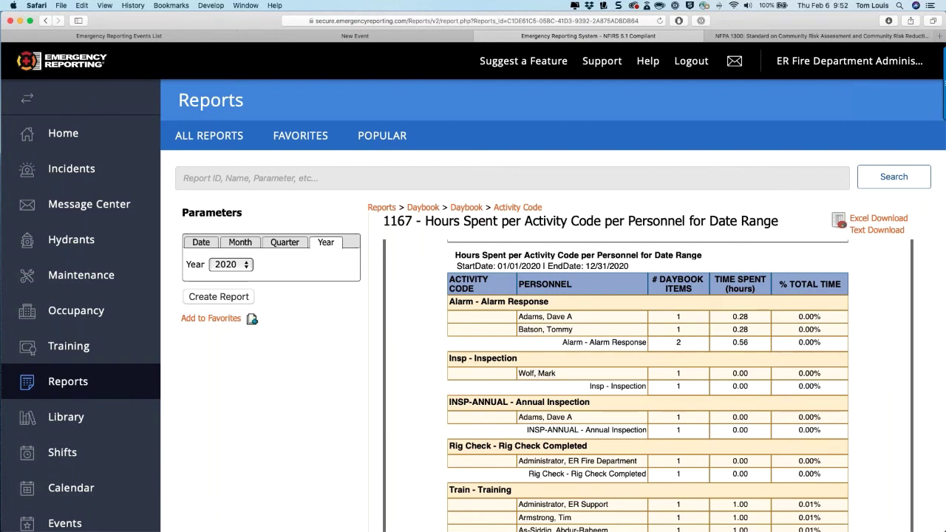
{"action": "left_click", "coordinate": [297, 178]}
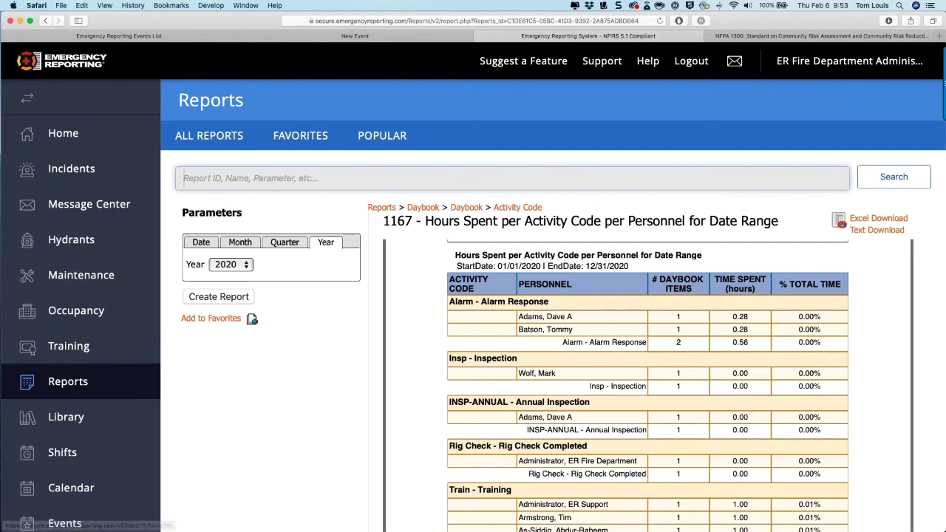
{"action": "left_click", "coordinate": [209, 135]}
- Look at Events > per Personnel report 1294, then open Event List report 1773
{"action": "left_click", "coordinate": [196, 385]}
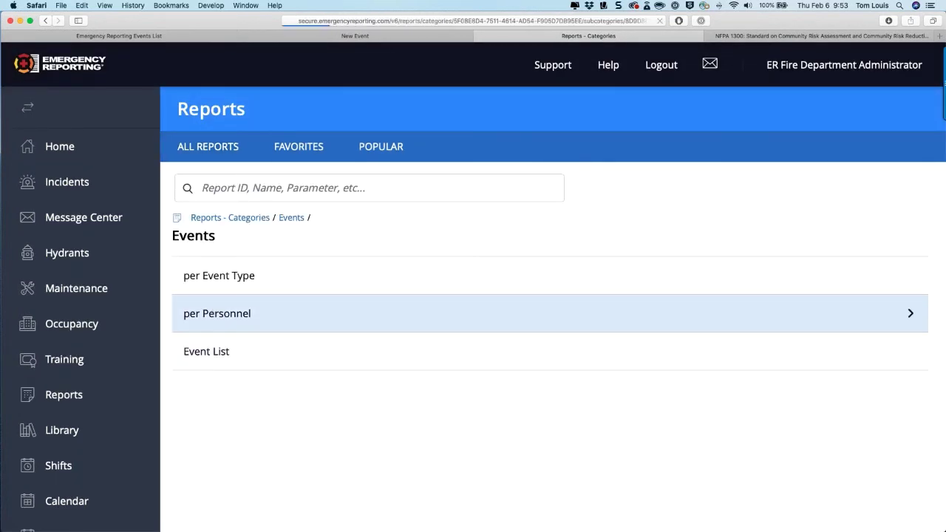
{"action": "left_click", "coordinate": [201, 347]}
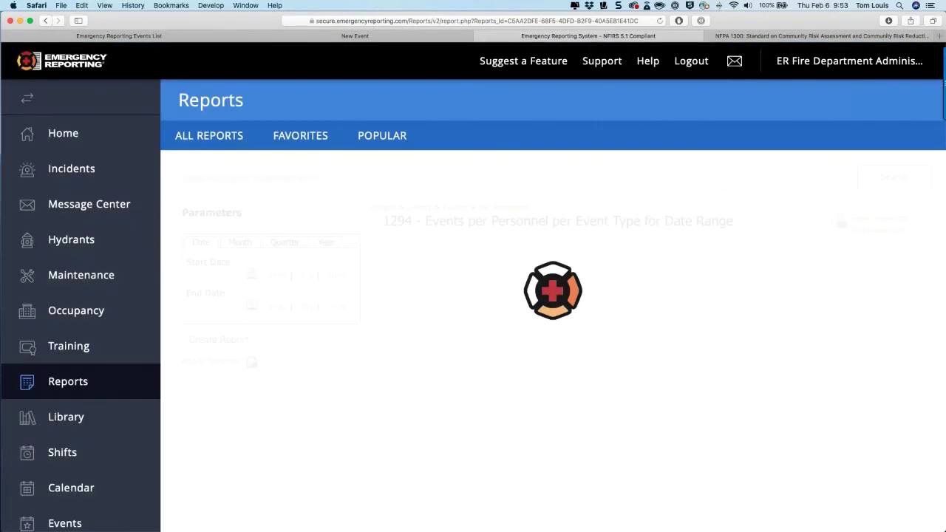
{"action": "key", "text": "super+bracketleft"}
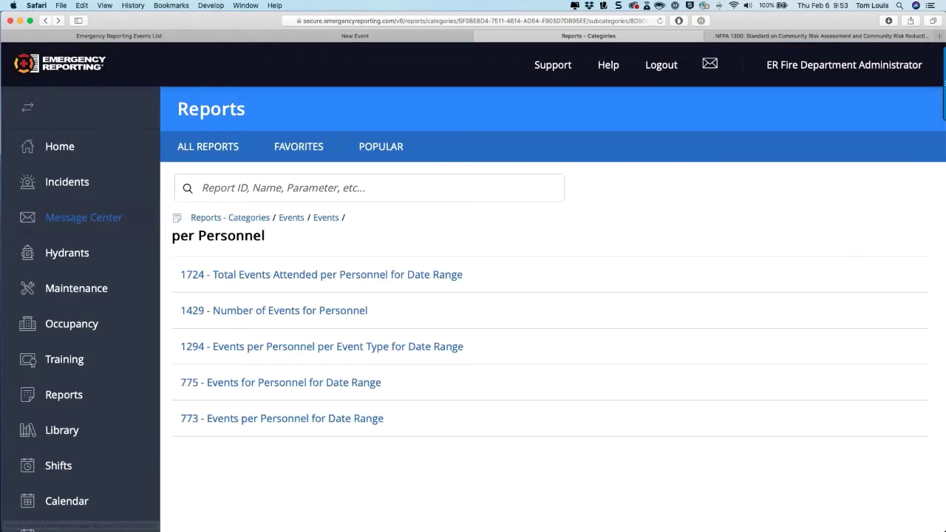
{"action": "left_click", "coordinate": [46, 21]}
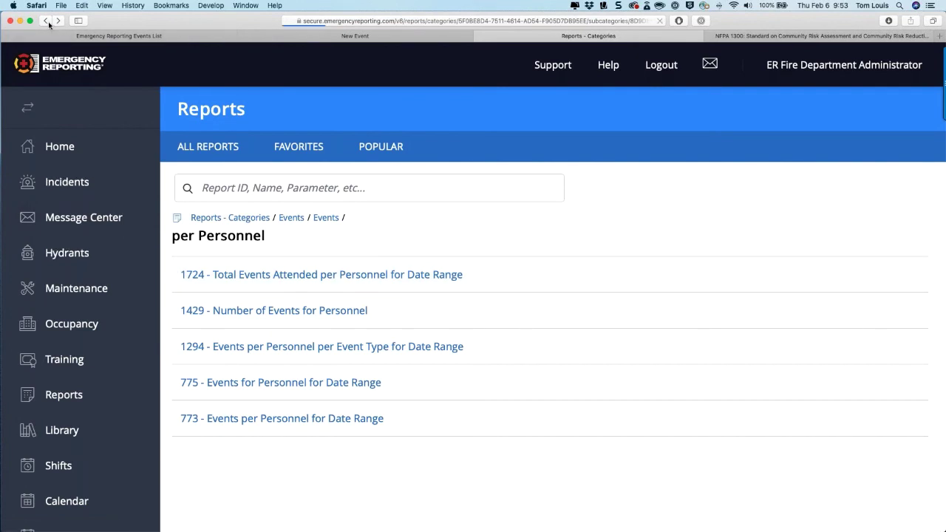
{"action": "left_click", "coordinate": [212, 346]}
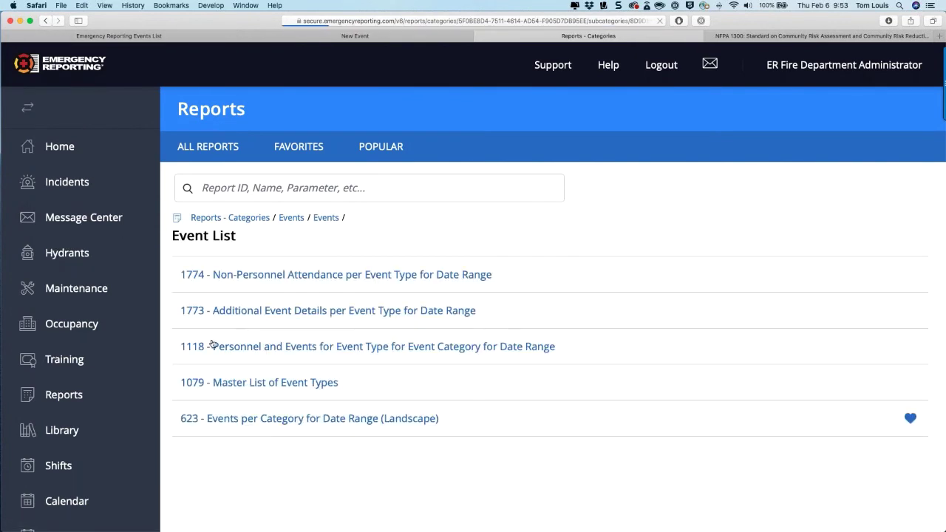
{"action": "left_click", "coordinate": [249, 314]}
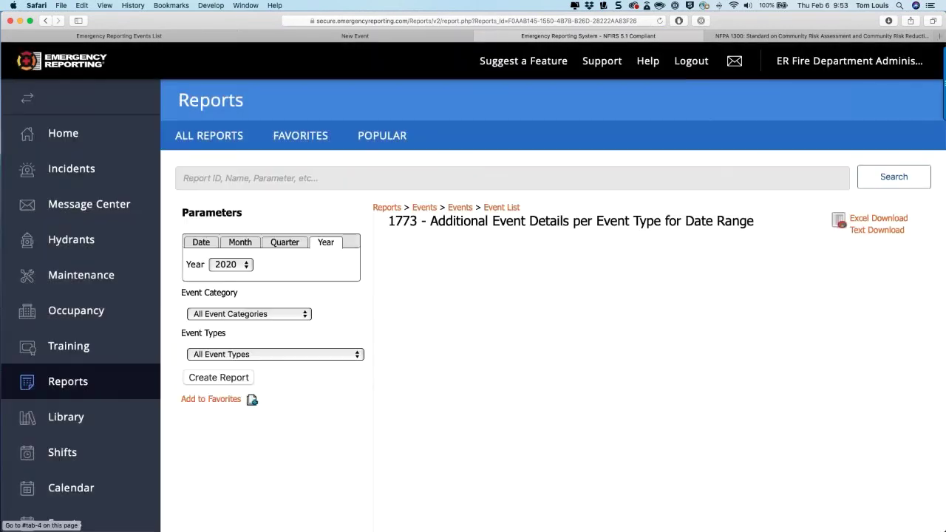
- Generate the additional event details report filtered to Car Seat Check category and event type
{"action": "left_click", "coordinate": [266, 314]}
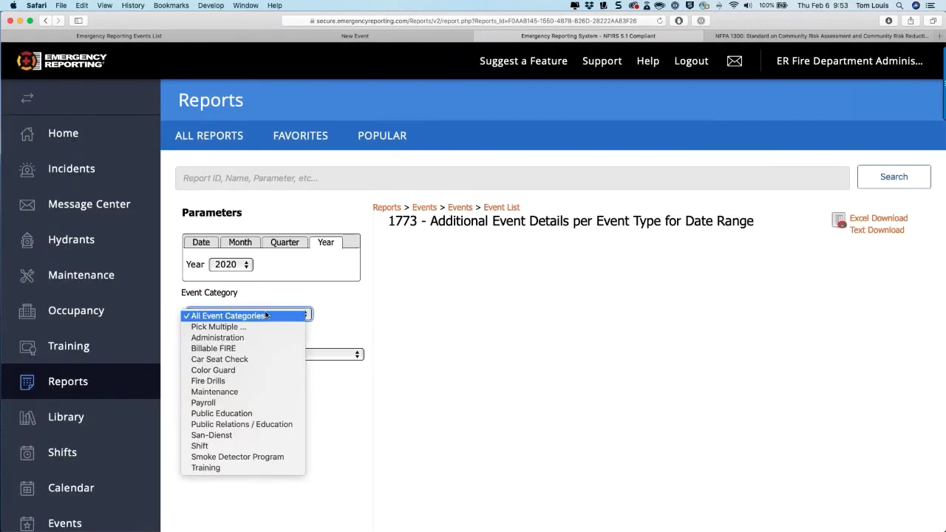
{"action": "left_click", "coordinate": [235, 359]}
{"action": "left_click", "coordinate": [237, 355]}
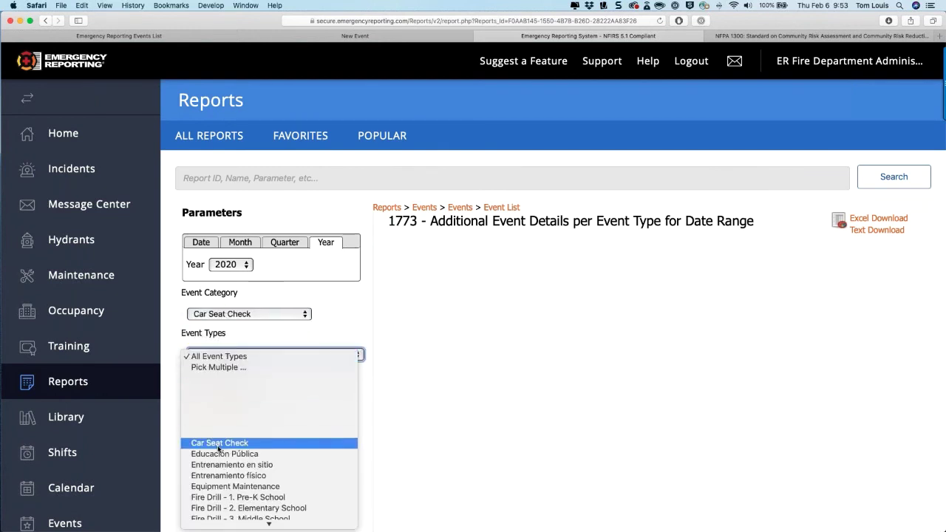
{"action": "left_click", "coordinate": [221, 501]}
{"action": "left_click", "coordinate": [230, 378]}
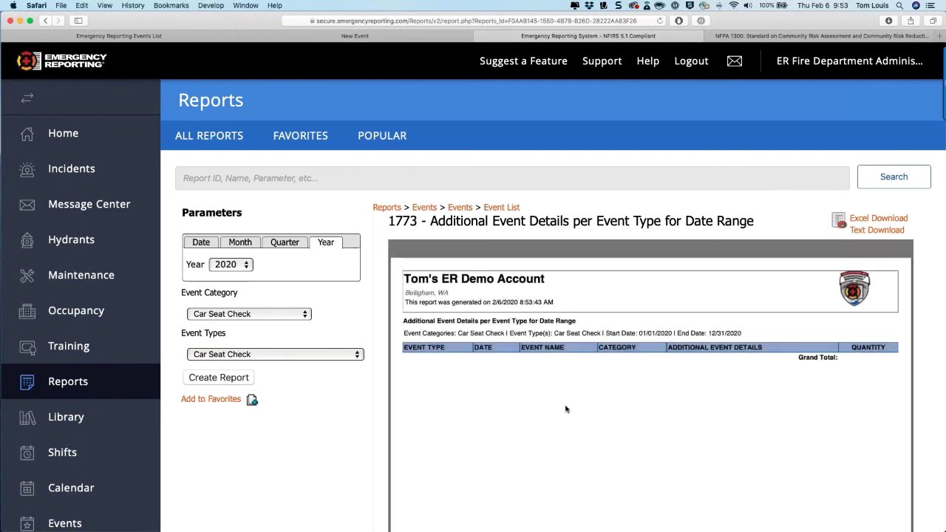
- Regenerate the report for 2019, showing one Car Seat Check Drive up event with 2 seats installed
{"action": "left_click", "coordinate": [230, 265]}
{"action": "left_click", "coordinate": [223, 279]}
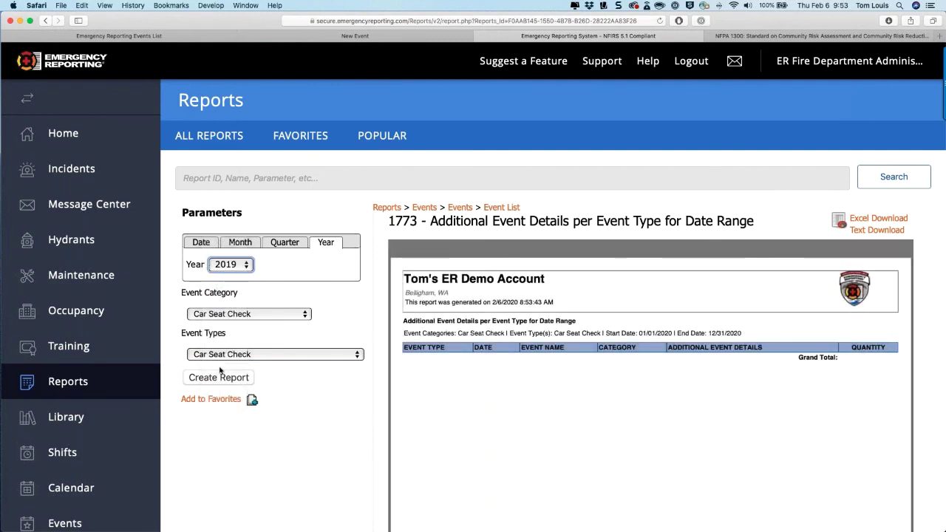
{"action": "left_click", "coordinate": [222, 376]}
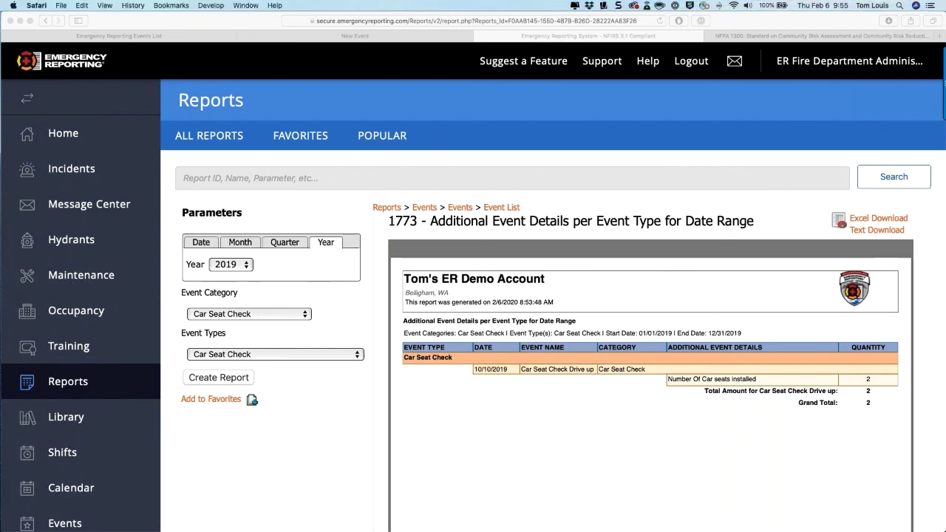
- Return to the Occupancies grid filtered by 'archer' via Occupancy settings
{"action": "left_click", "coordinate": [76, 310]}
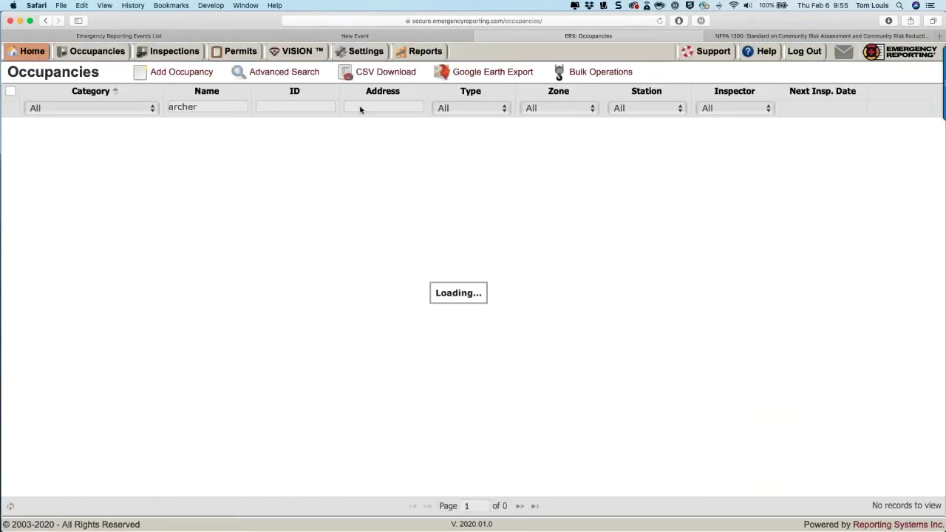
{"action": "left_click", "coordinate": [365, 50]}
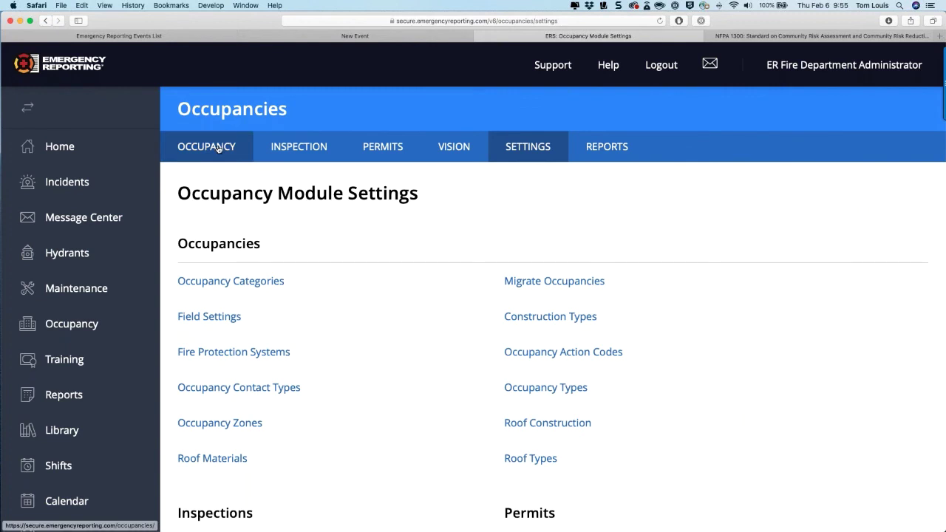
{"action": "left_click", "coordinate": [219, 147]}
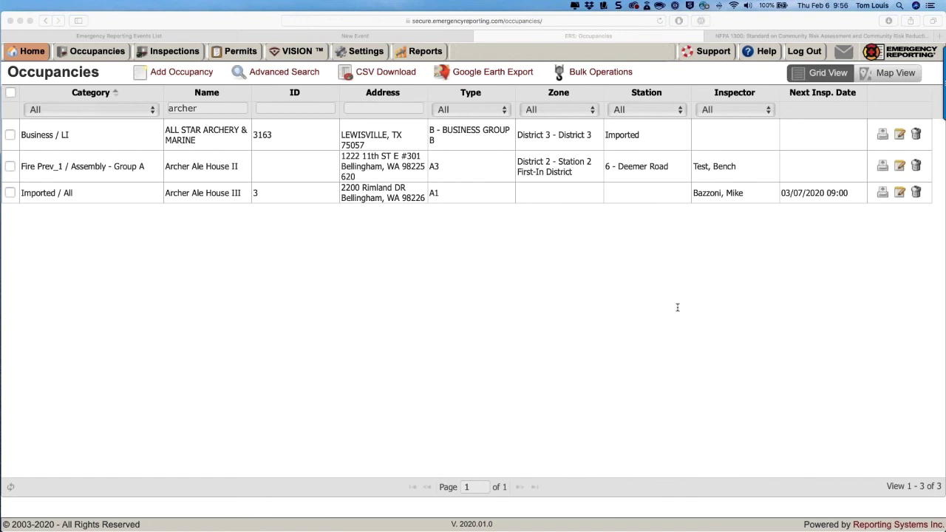
- Sign in to the Zendesk support site with the saved 1Password Zendesk login
{"action": "left_click", "coordinate": [713, 53]}
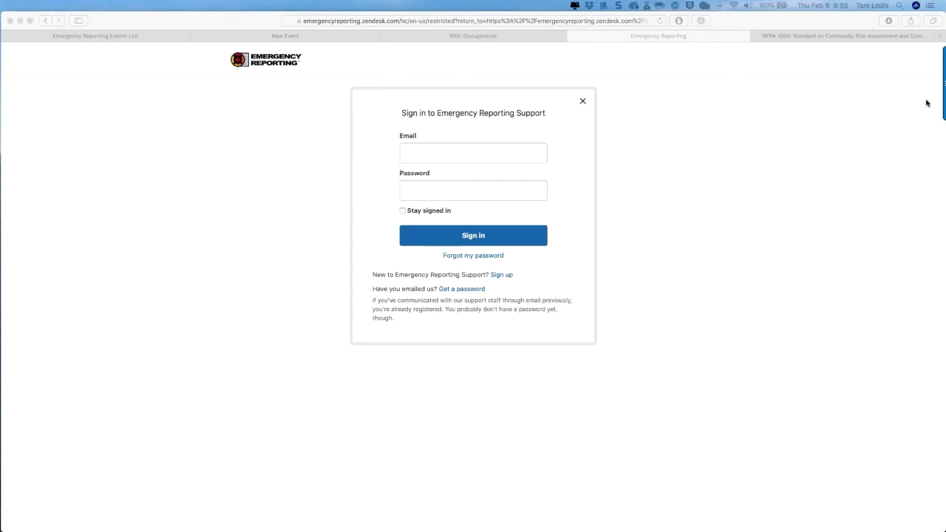
{"action": "right_click", "coordinate": [432, 151]}
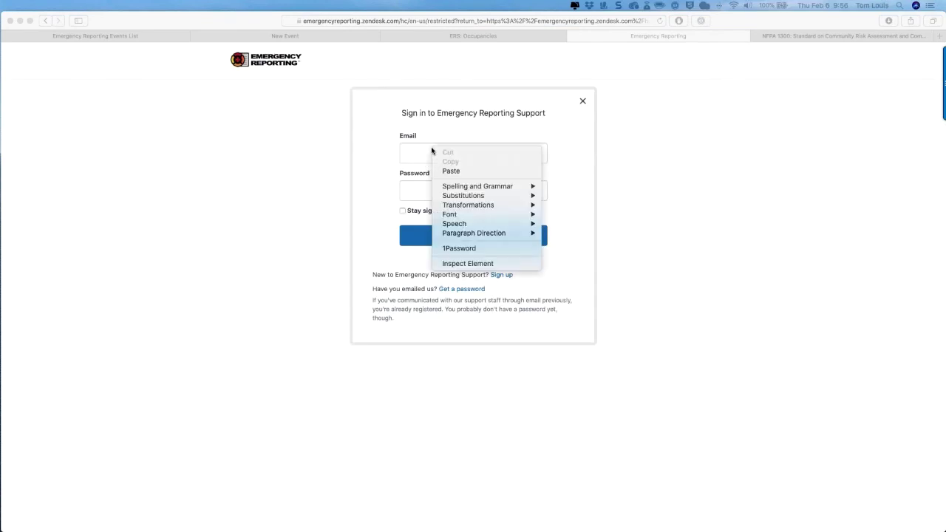
{"action": "left_click", "coordinate": [372, 286]}
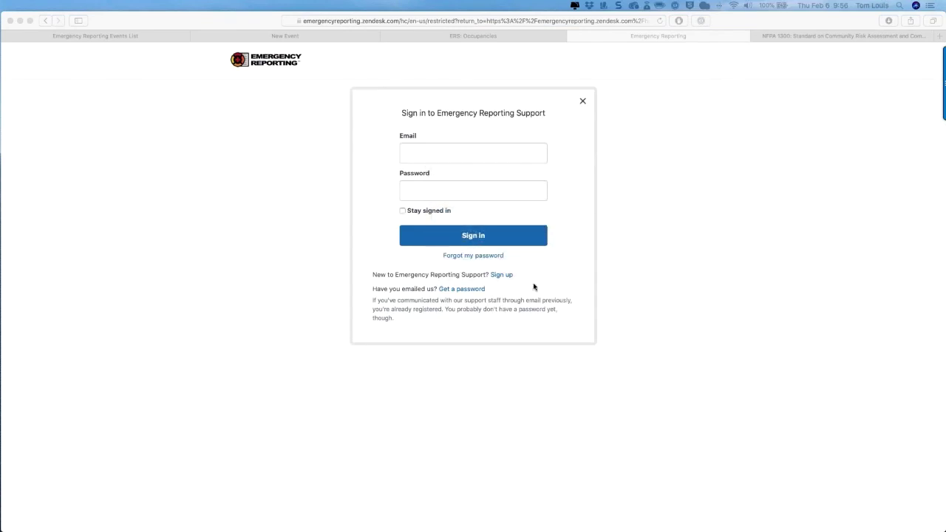
{"action": "right_click", "coordinate": [455, 154]}
{"action": "left_click", "coordinate": [468, 253]}
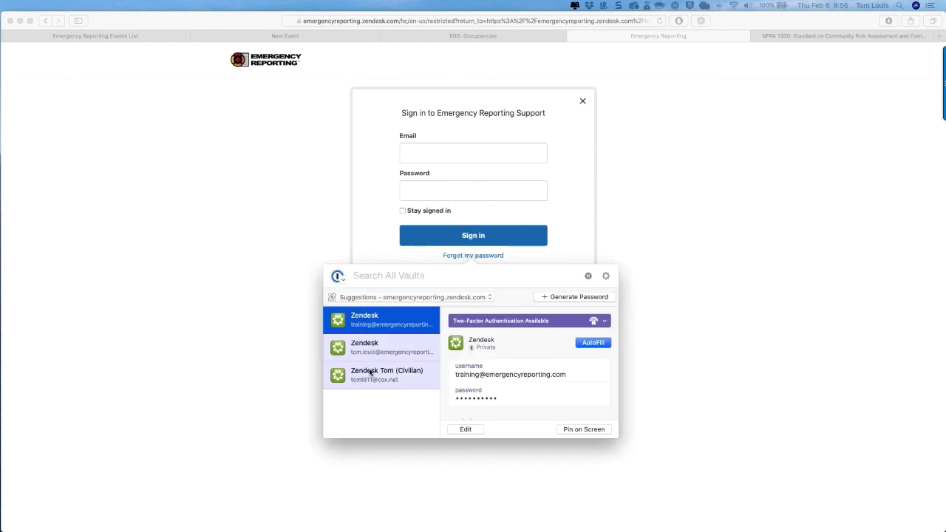
{"action": "left_click", "coordinate": [370, 371]}
{"action": "double_click", "coordinate": [371, 372]}
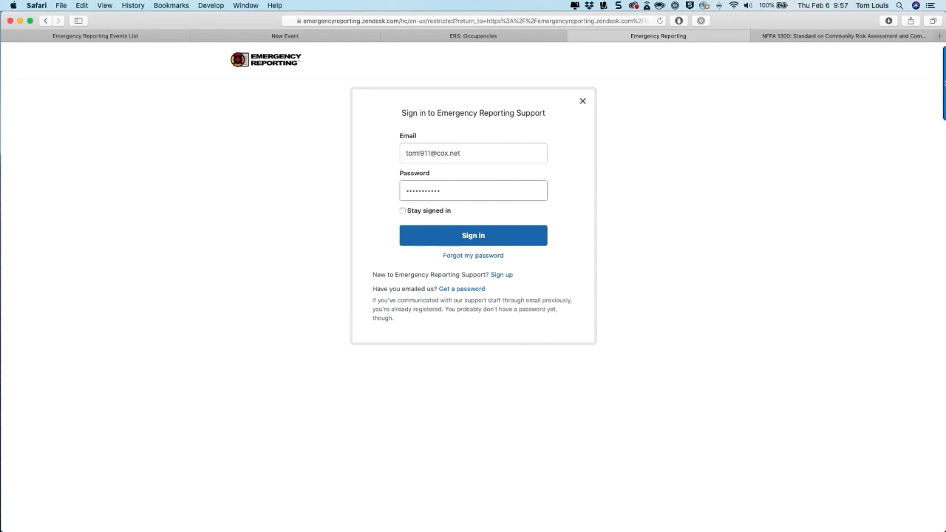
{"action": "left_click", "coordinate": [460, 244]}
{"action": "left_click", "coordinate": [464, 245]}
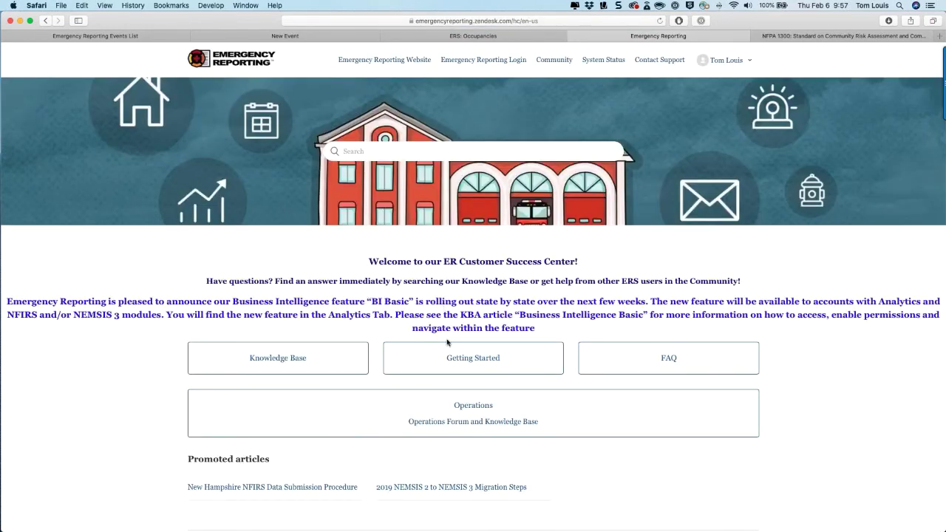
- Open the Feature Suggestions topic from the Community section
{"action": "scroll", "coordinate": [447, 342], "scroll_direction": "down", "scroll_amount": 1}
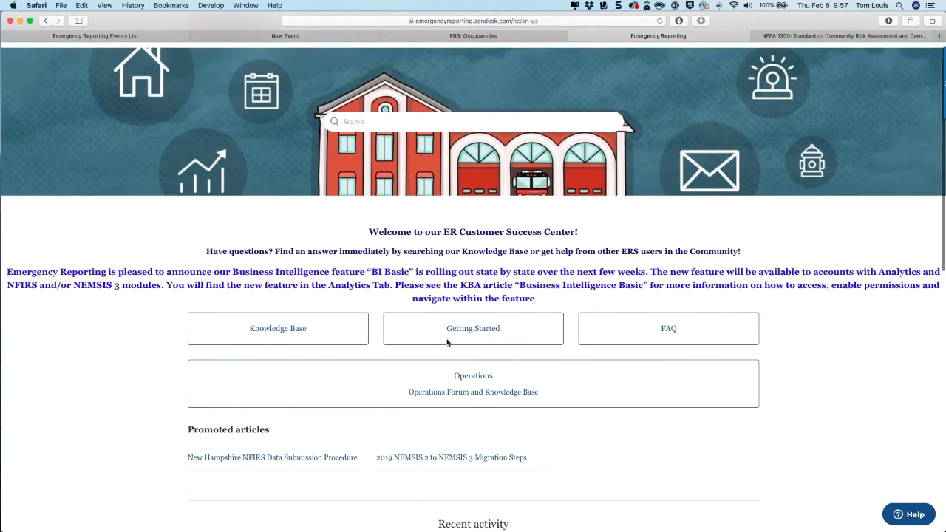
{"action": "scroll", "coordinate": [447, 342], "scroll_direction": "up", "scroll_amount": 1}
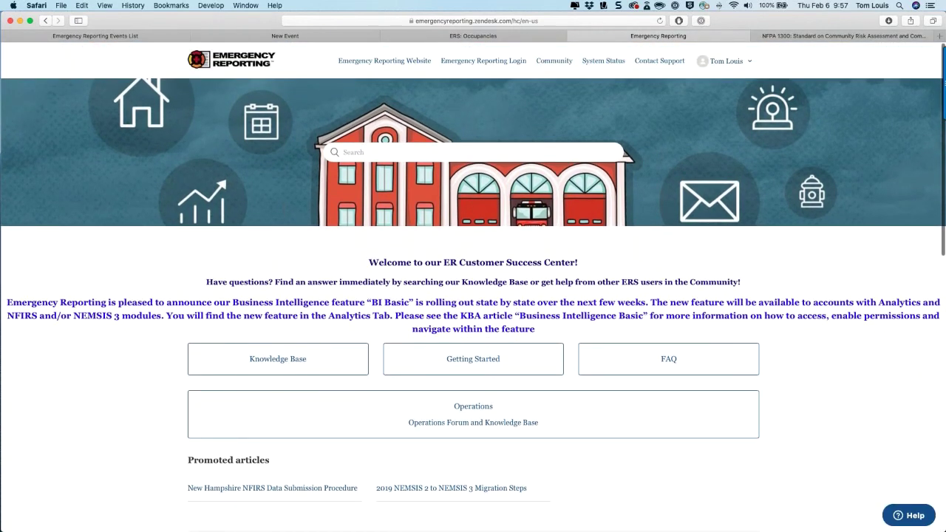
{"action": "left_click", "coordinate": [554, 61]}
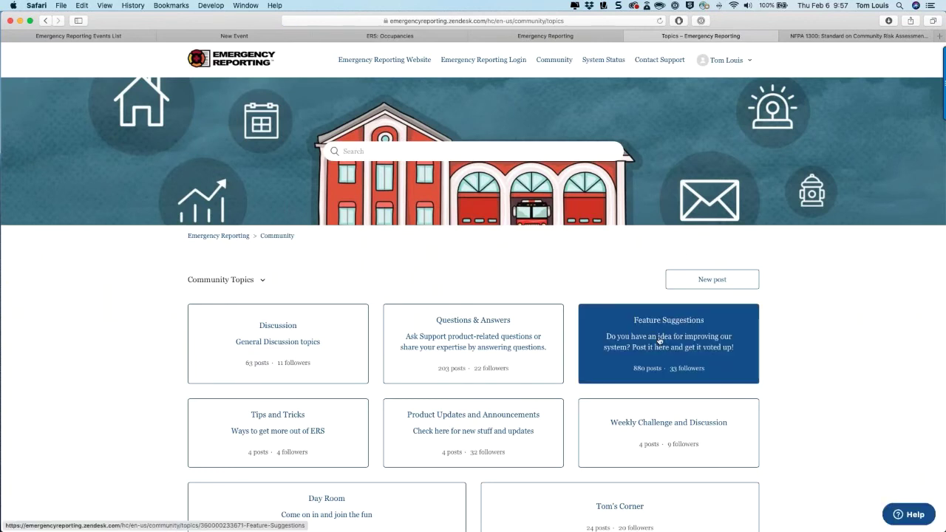
{"action": "left_click", "coordinate": [659, 341]}
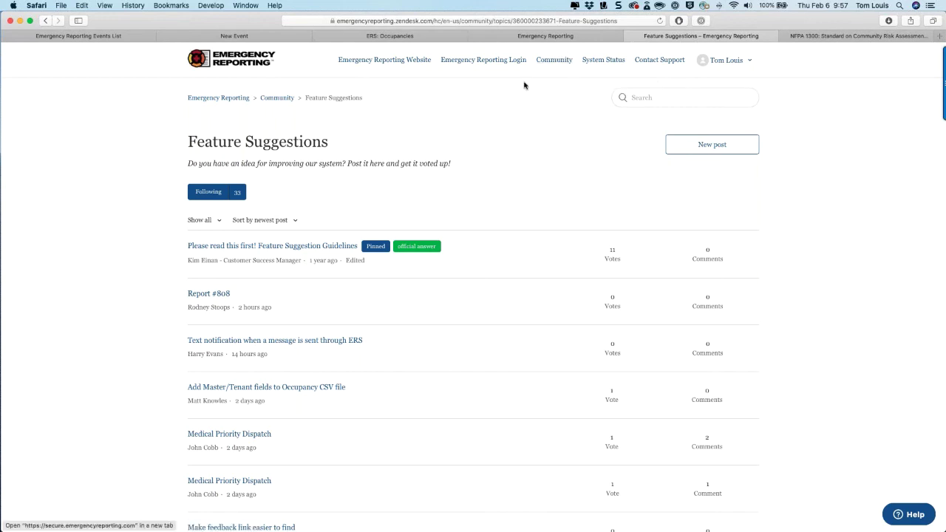
- Go back to the help-center home, then reopen Community's Feature Suggestions topic in a new tab
{"action": "left_click", "coordinate": [526, 38]}
{"action": "left_click", "coordinate": [367, 34]}
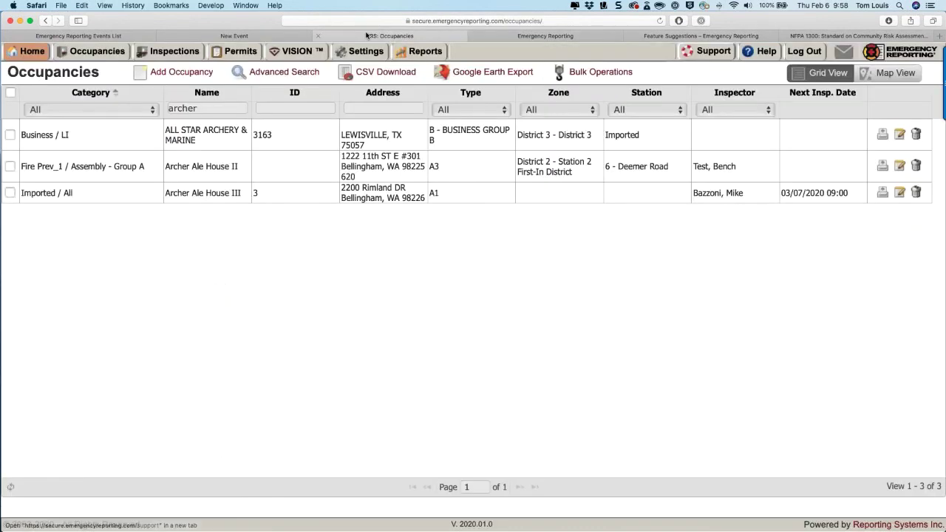
{"action": "left_click", "coordinate": [551, 36]}
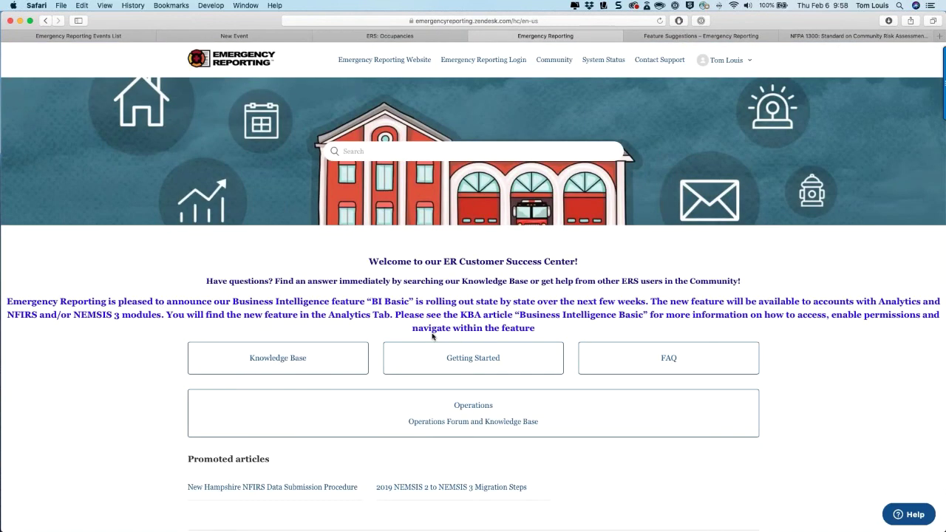
{"action": "left_click", "coordinate": [554, 60]}
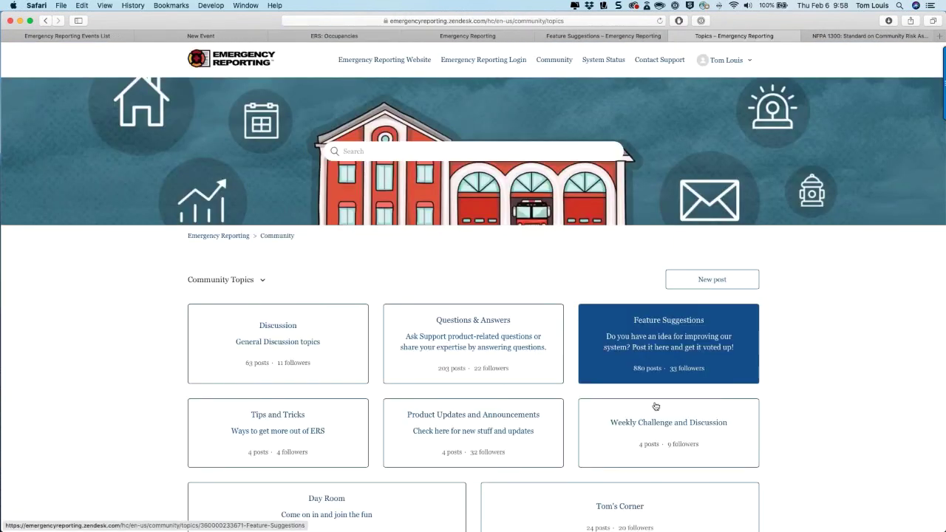
{"action": "left_click", "coordinate": [607, 339]}
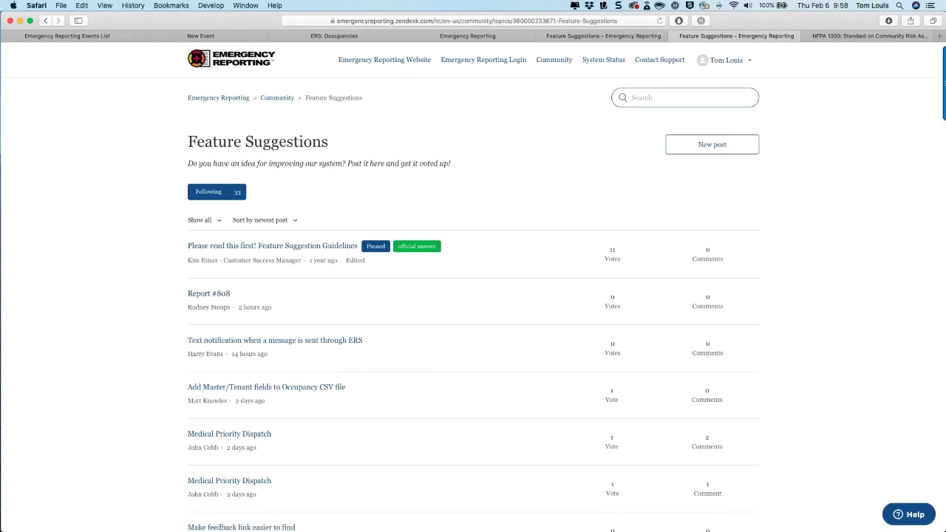
- Search the support site for 'events' and scroll through the 119 results
{"action": "left_click", "coordinate": [665, 97]}
{"action": "type", "text": "events"}
{"action": "key", "text": "Return"}
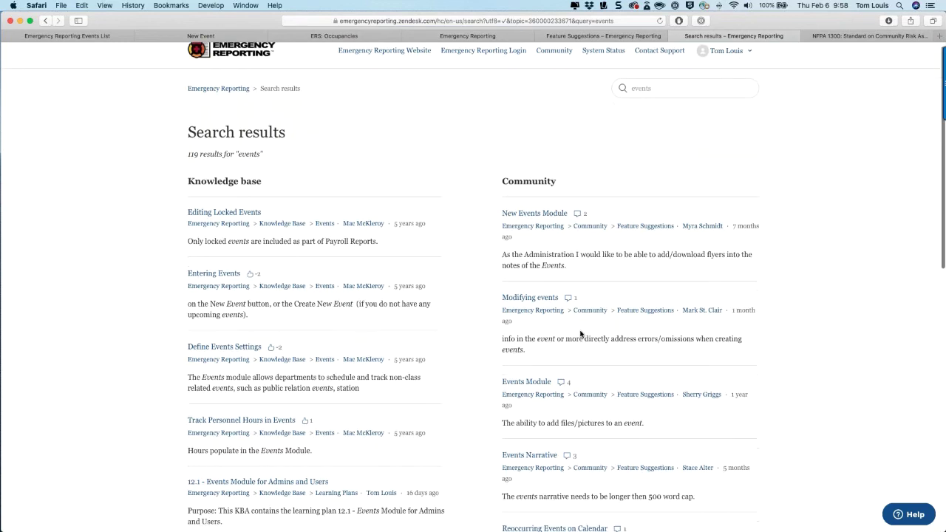
{"action": "scroll", "coordinate": [581, 333], "scroll_direction": "down", "scroll_amount": 1}
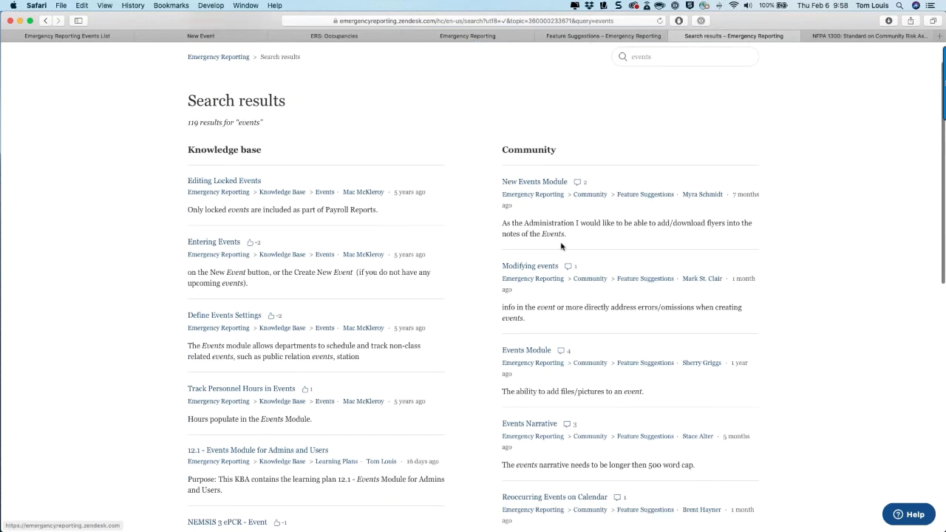
{"action": "scroll", "coordinate": [560, 246], "scroll_direction": "down", "scroll_amount": 6}
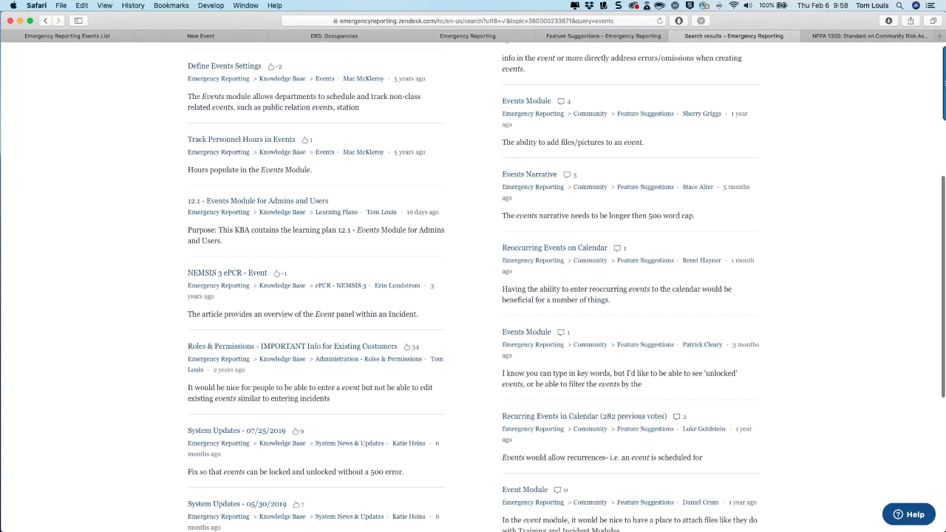
{"action": "scroll", "coordinate": [473, 288], "scroll_direction": "down", "scroll_amount": 4}
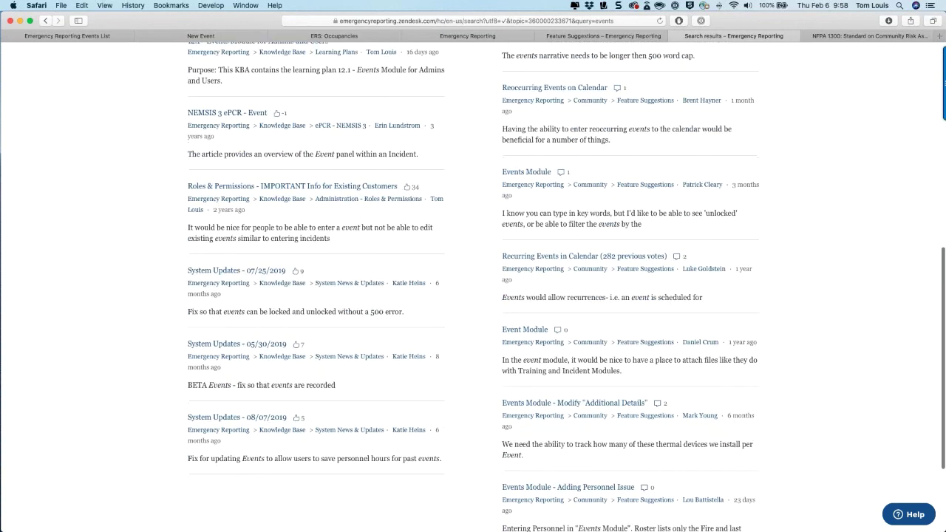
{"action": "scroll", "coordinate": [473, 288], "scroll_direction": "down", "scroll_amount": 2}
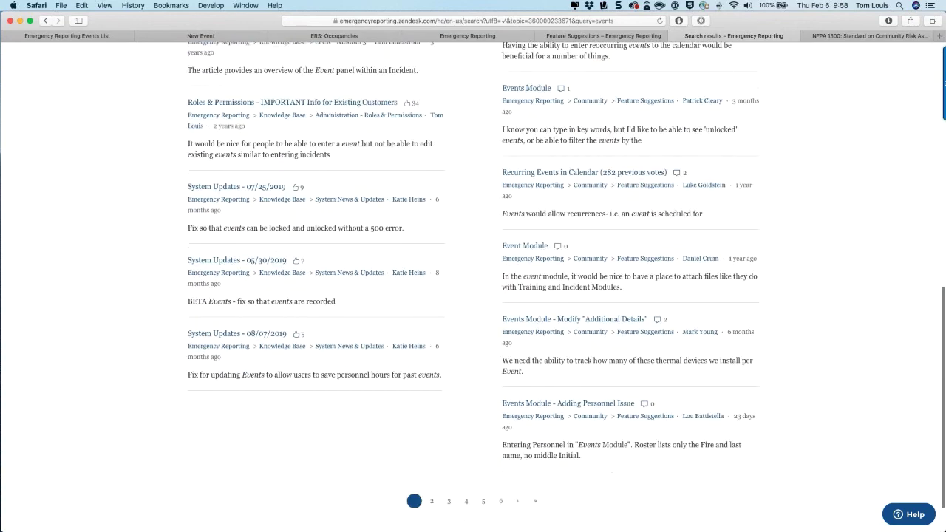
{"action": "scroll", "coordinate": [473, 288], "scroll_direction": "down", "scroll_amount": 1}
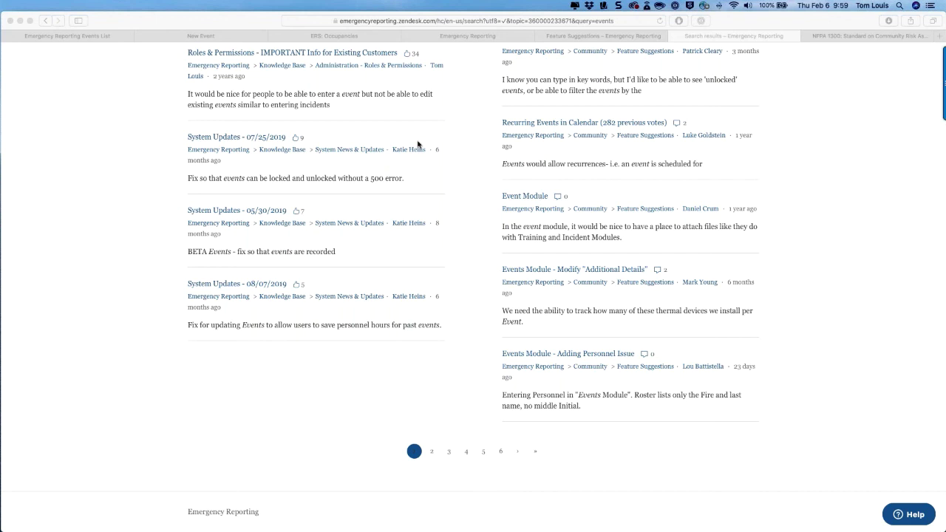
- Open emergencyreporting.com in a new tab from the ER MARKETING favorite
{"action": "left_click", "coordinate": [939, 37]}
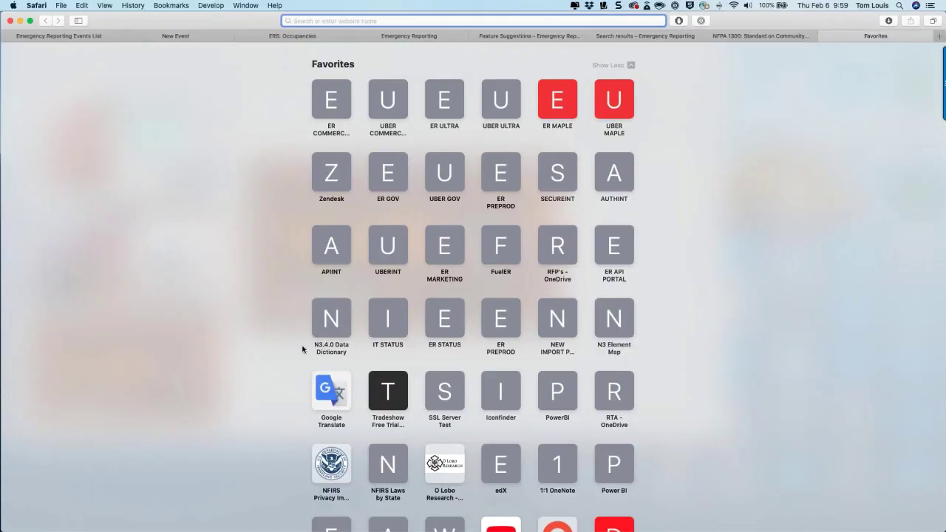
{"action": "left_click", "coordinate": [444, 245]}
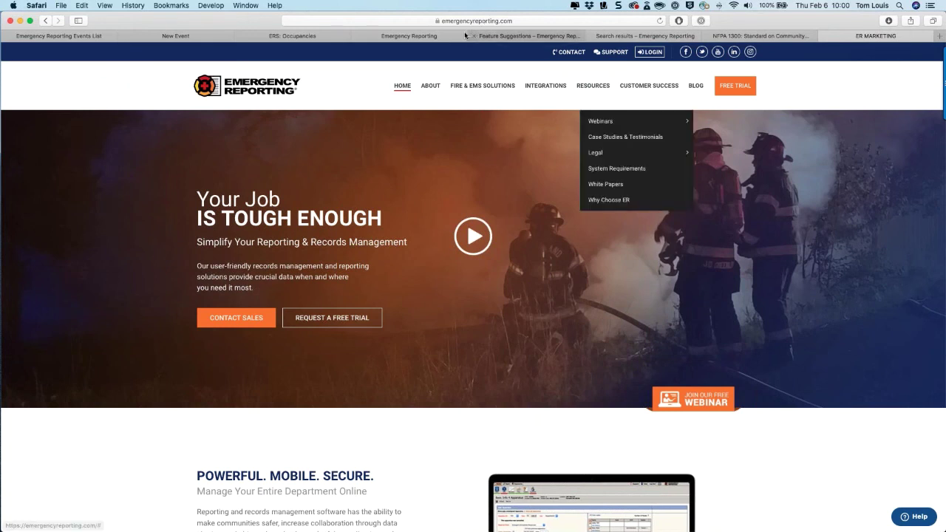
- Open Resources > Webinars > Educational Webinars and scroll through the NFPA session schedule
{"action": "mouse_move", "coordinate": [681, 131]}
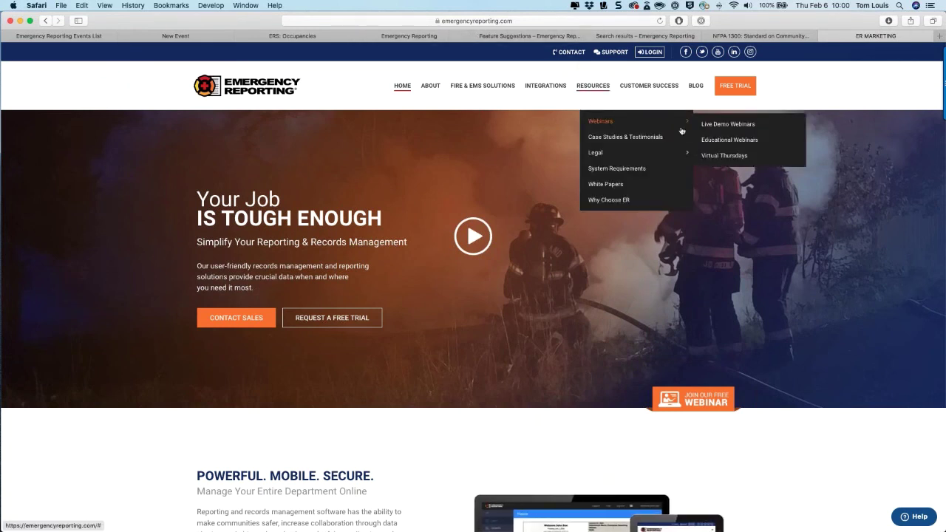
{"action": "left_click", "coordinate": [750, 140]}
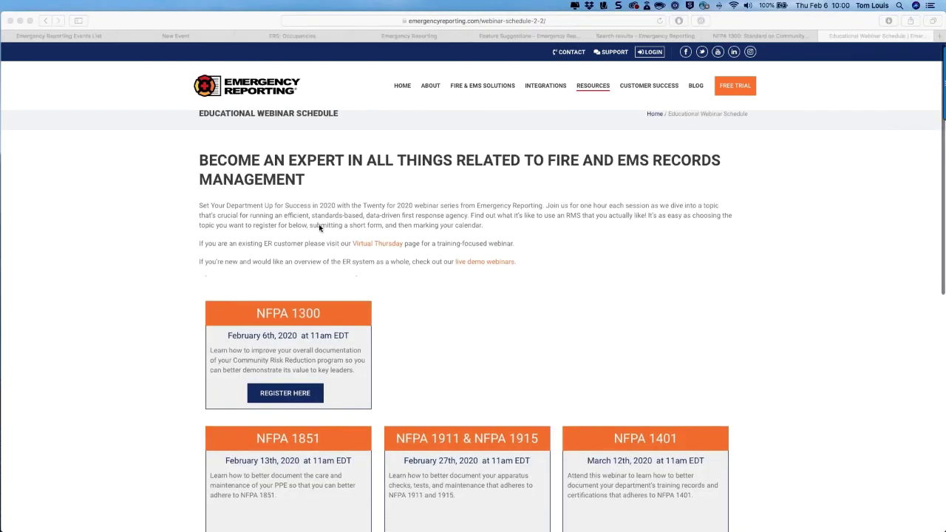
{"action": "scroll", "coordinate": [268, 234], "scroll_direction": "down", "scroll_amount": 5}
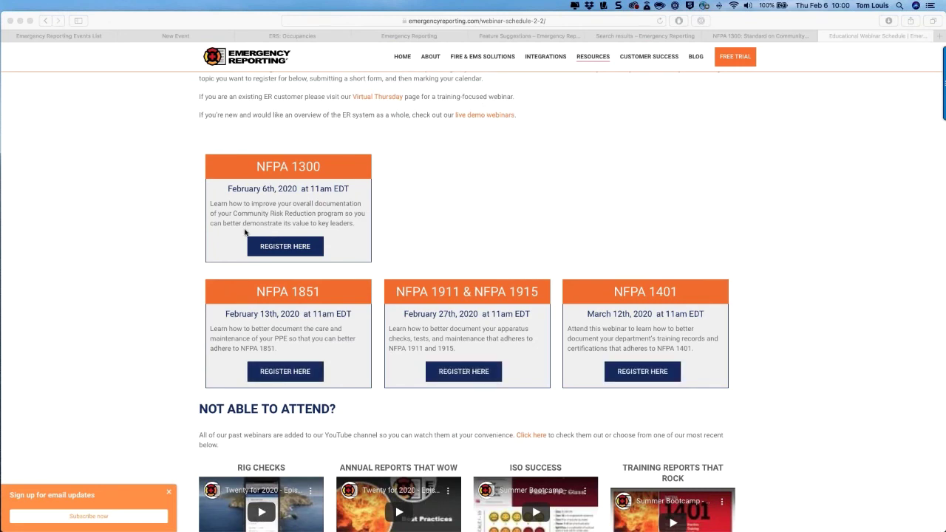
{"action": "scroll", "coordinate": [268, 221], "scroll_direction": "down", "scroll_amount": 5}
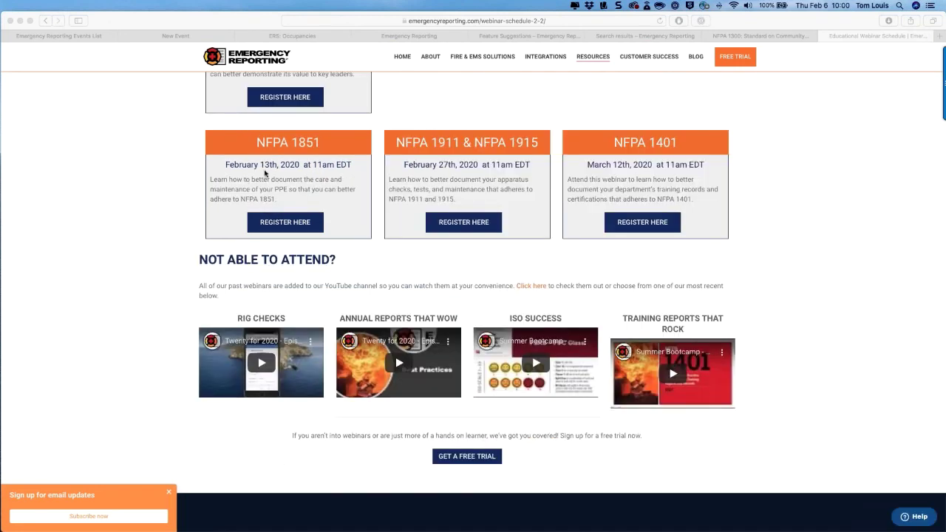